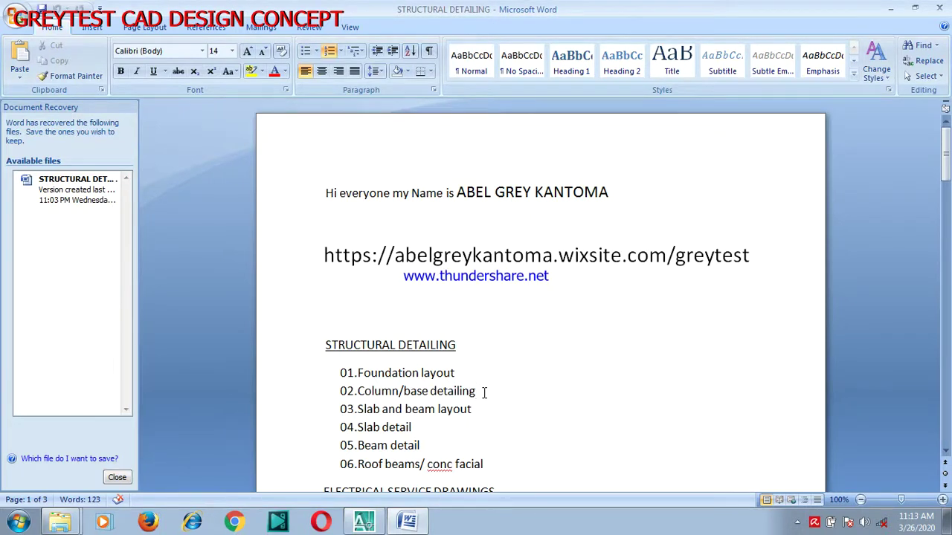
Switch to the AutoCAD drawing and examine the B.T.1 base detail against the structural detailing list in the Word document.
left_click(464, 369)
left_click(364, 522)
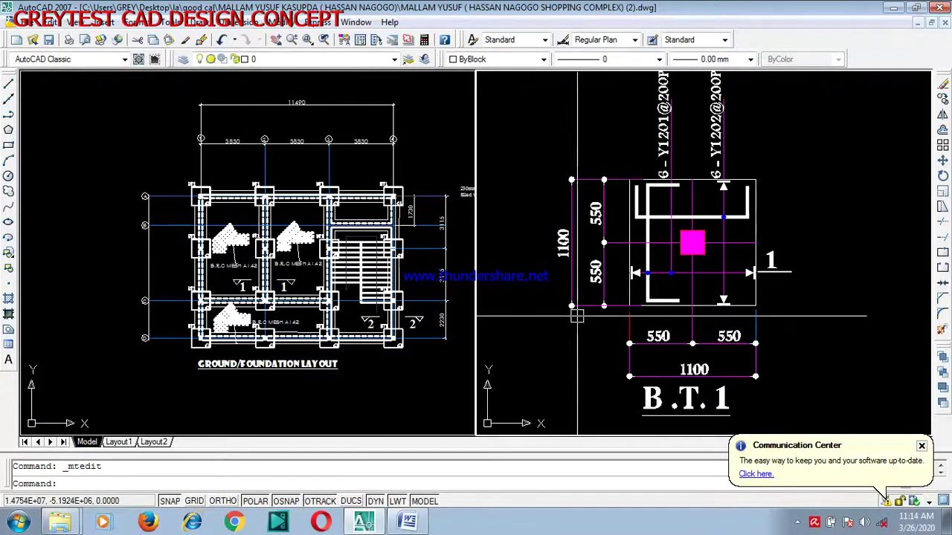
scroll(627, 324, "down", 2)
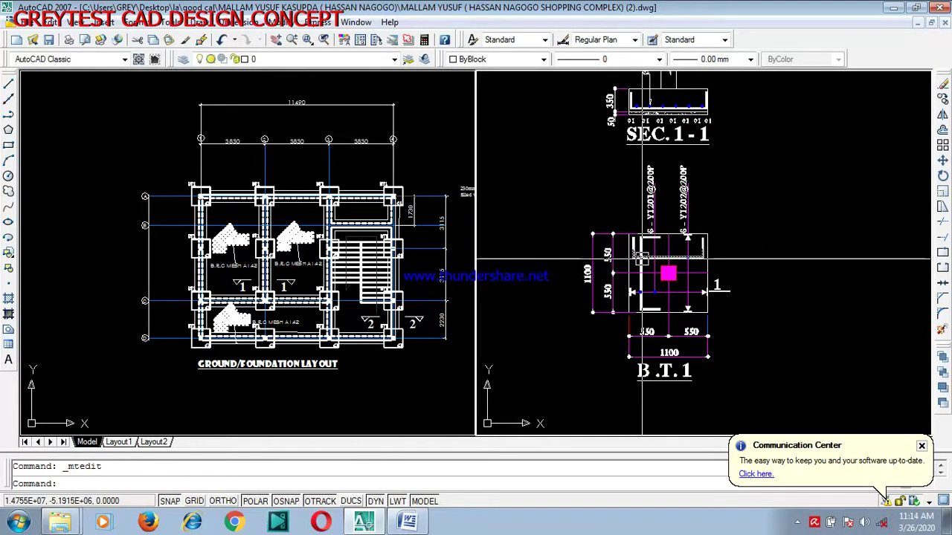
scroll(681, 265, "up", 2)
scroll(681, 265, "down", 2)
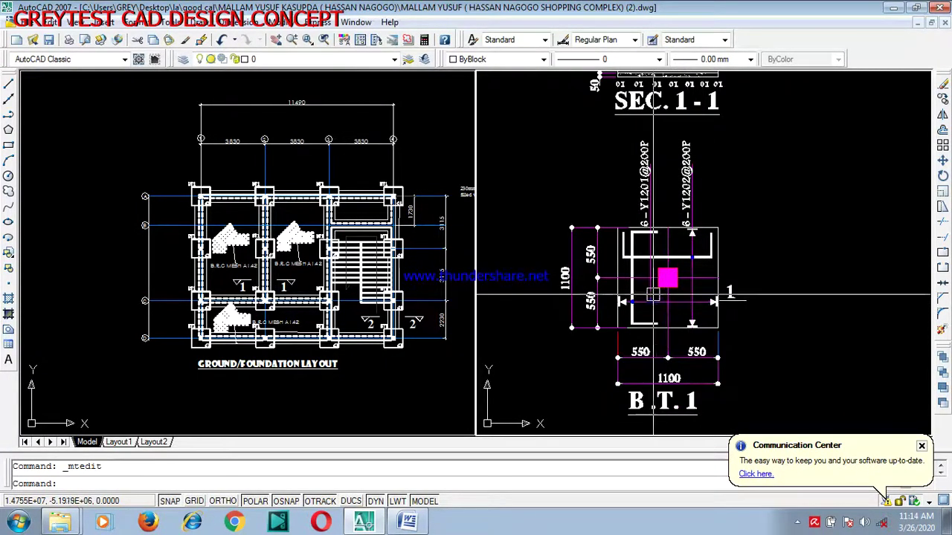
left_click(408, 522)
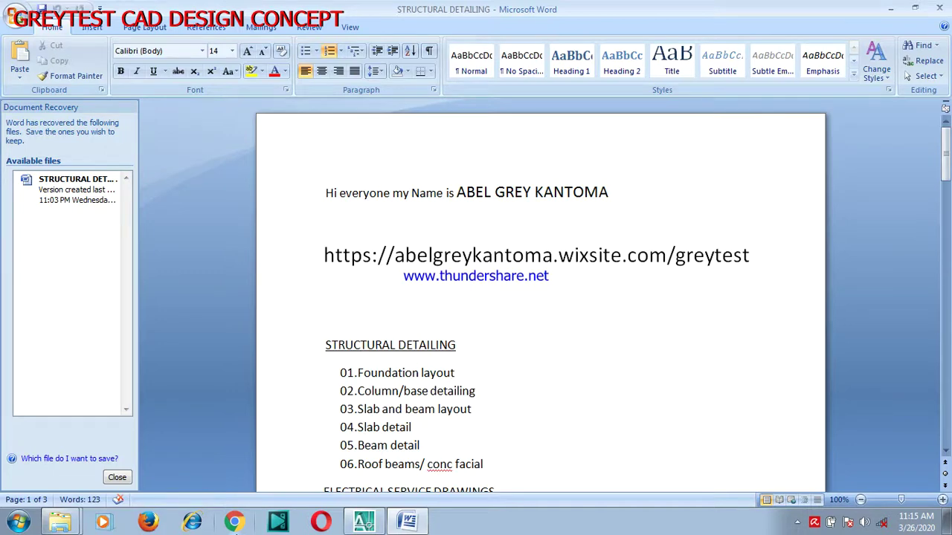
left_click(364, 523)
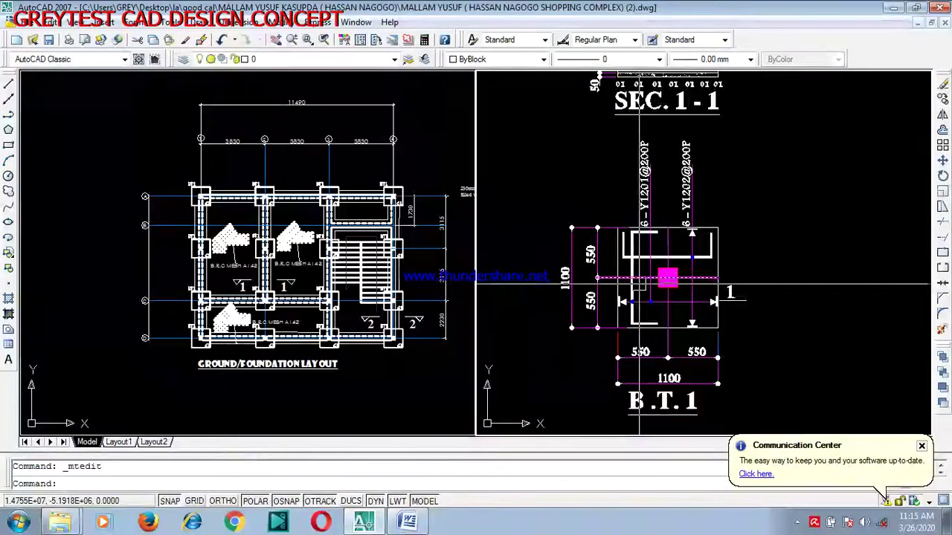
scroll(646, 303, "up", 2)
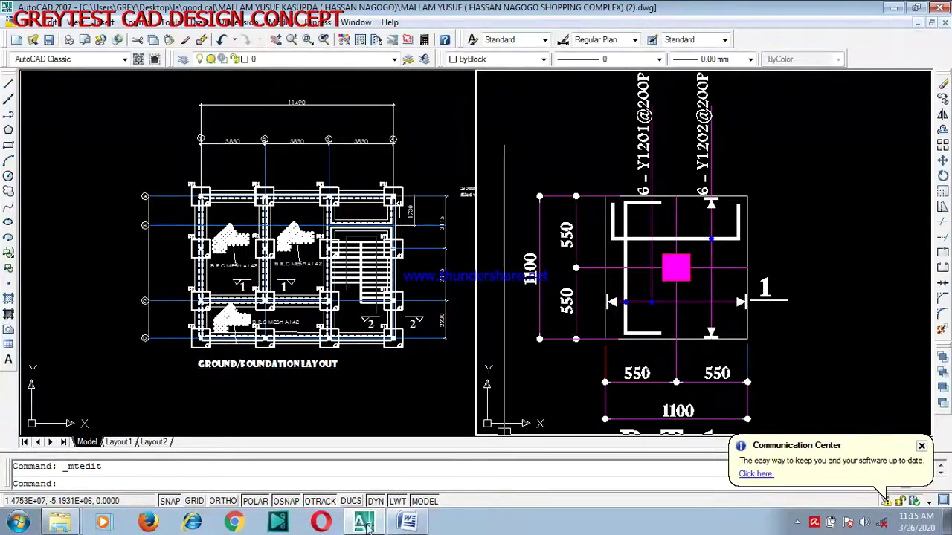
Minimize the open windows and open the BASE file from the soft\RCD 2000 desktop folder in a maximized Notepad window.
left_click(895, 8)
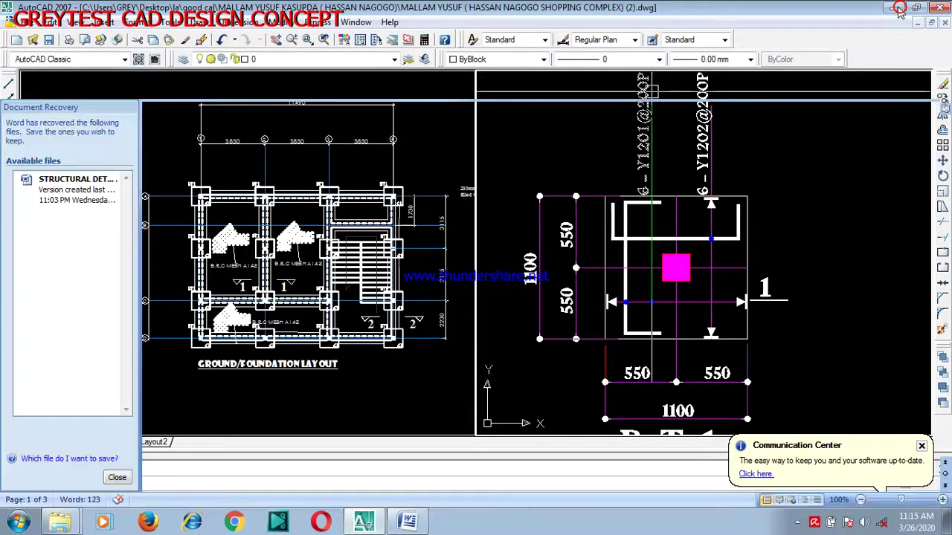
left_click(897, 9)
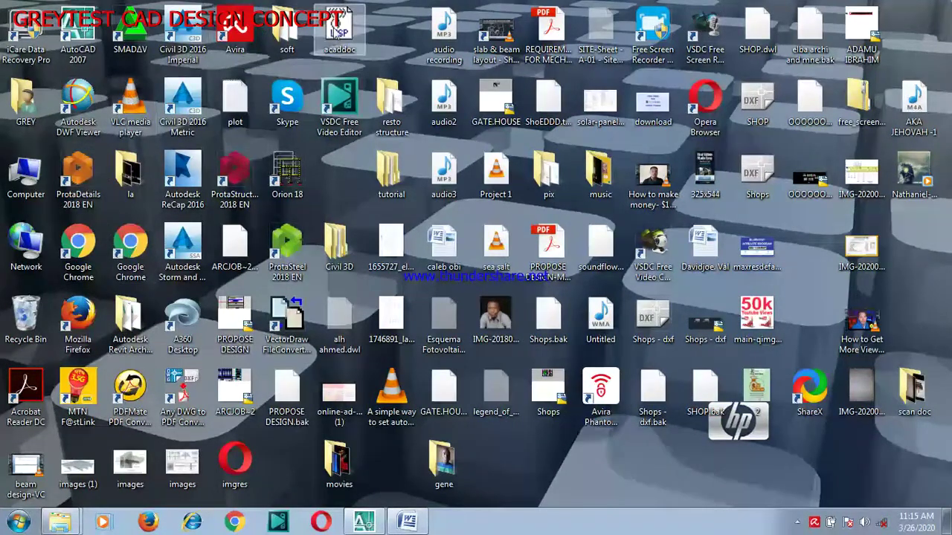
double_click(305, 44)
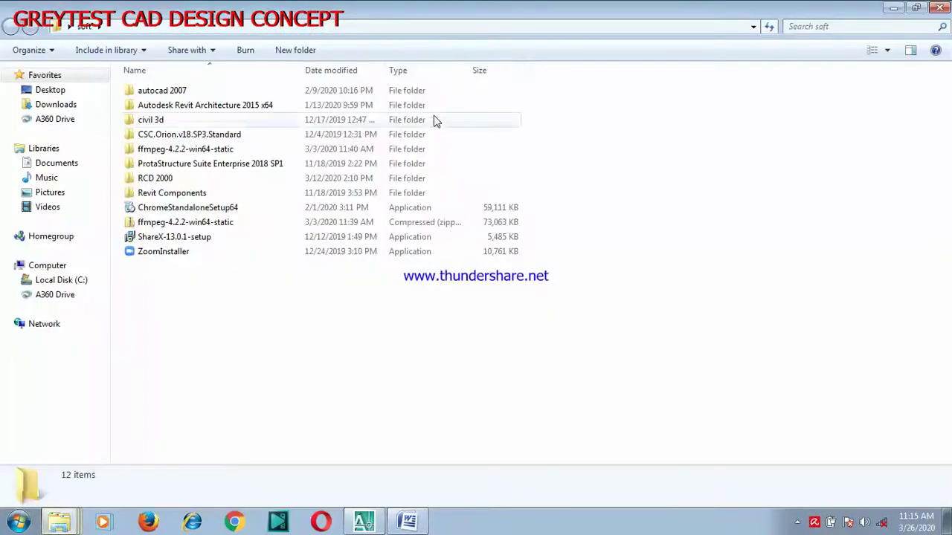
double_click(221, 178)
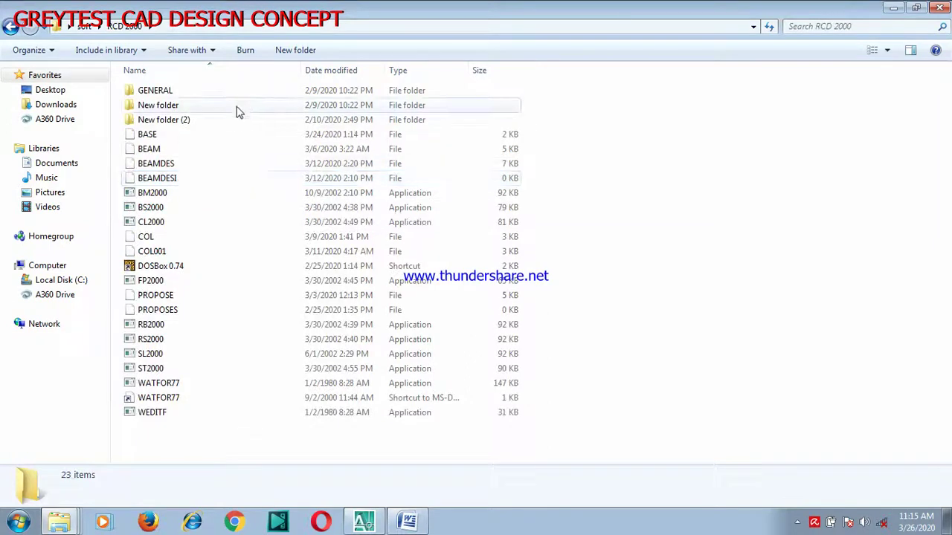
left_click(305, 136)
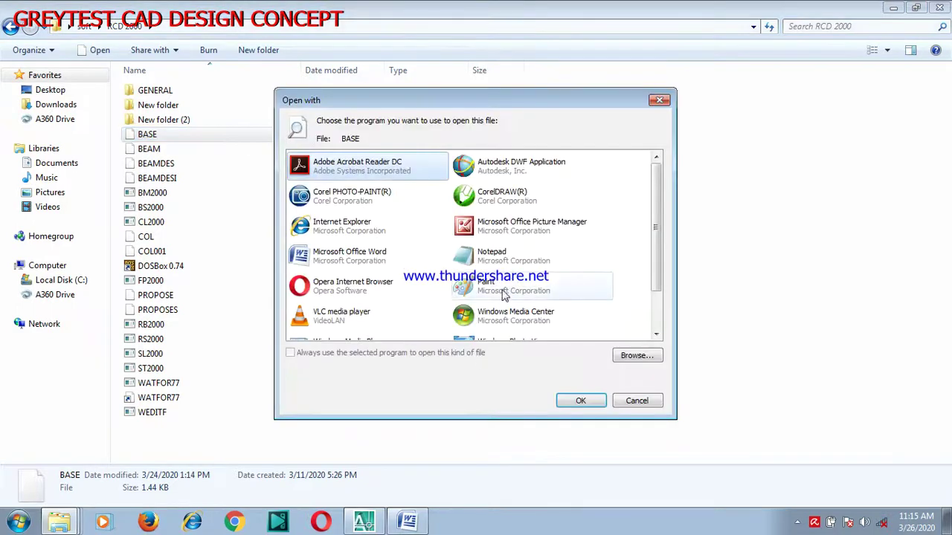
left_click(506, 255)
left_click(579, 402)
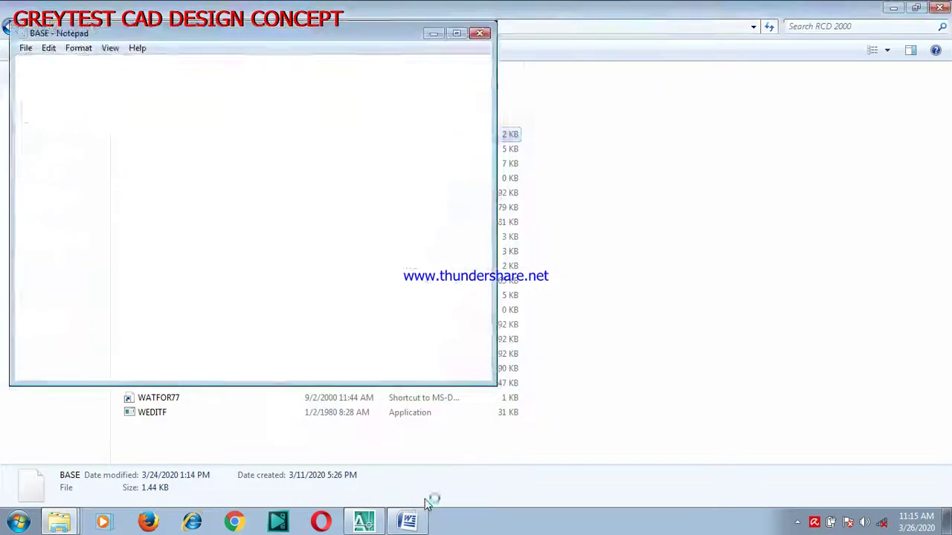
left_click(457, 33)
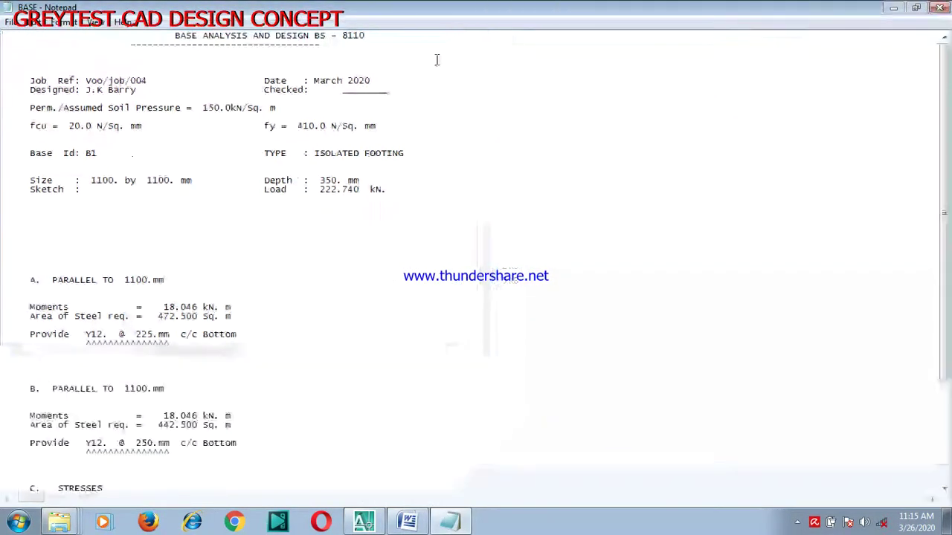
Read through the base design report, checking the footing size, depth, load and bars to provide in both directions.
scroll(55, 317, "down", 3)
scroll(19, 194, "up", 1)
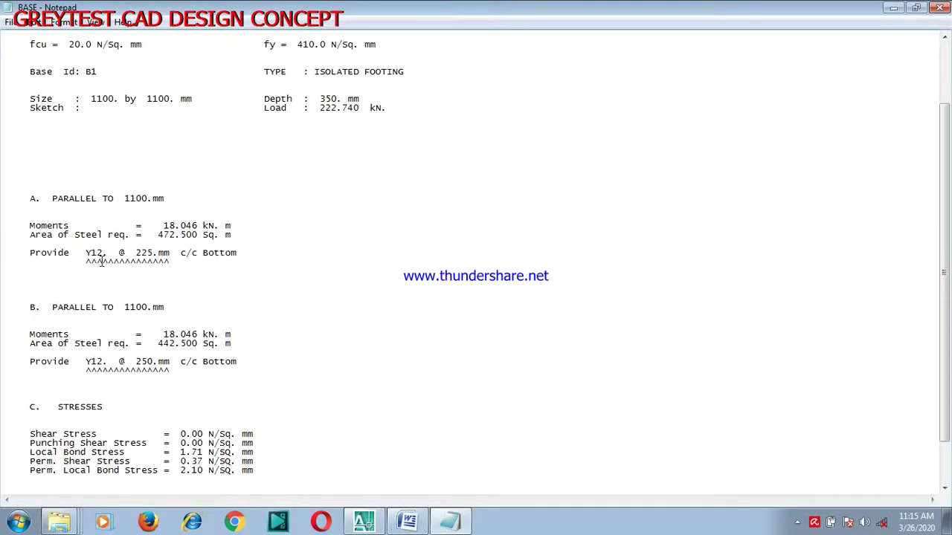
scroll(92, 186, "up", 3)
scroll(119, 305, "down", 2)
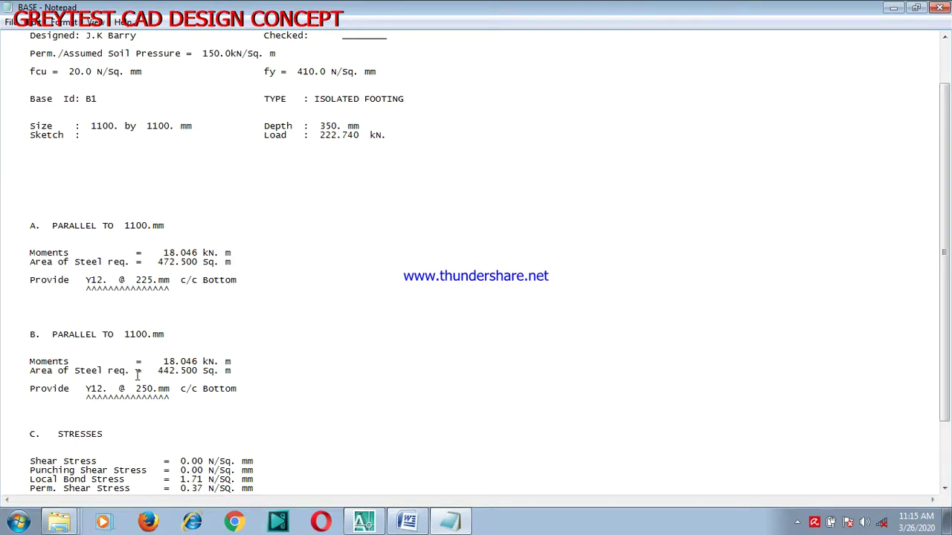
scroll(137, 377, "down", 1)
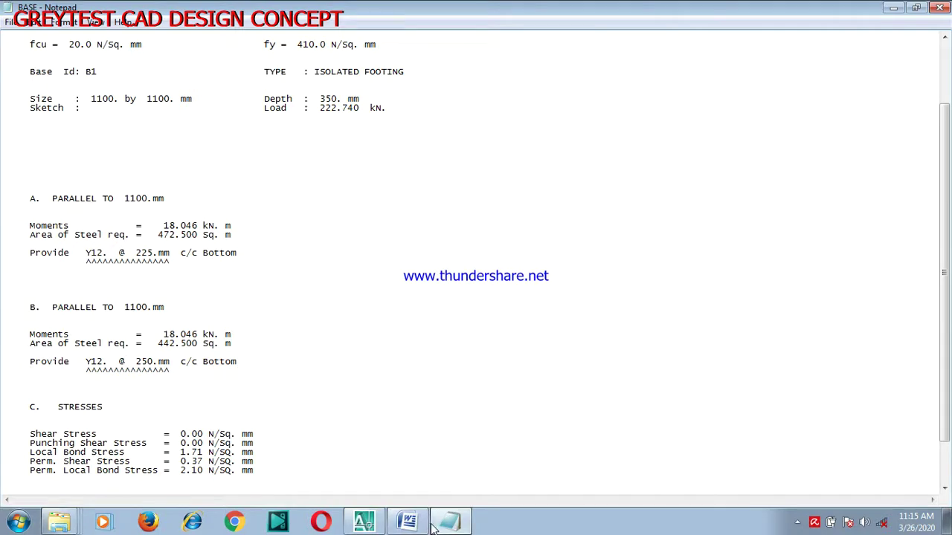
Switch to AutoCAD and copy a BT1 base outline from the foundation layout to the empty space below the B.T.1 detail.
left_click(364, 522)
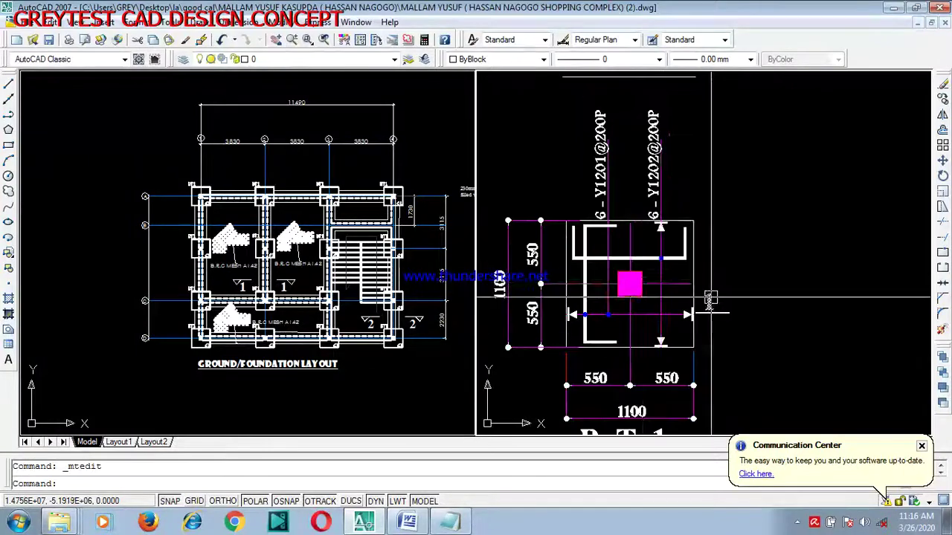
left_click(374, 386)
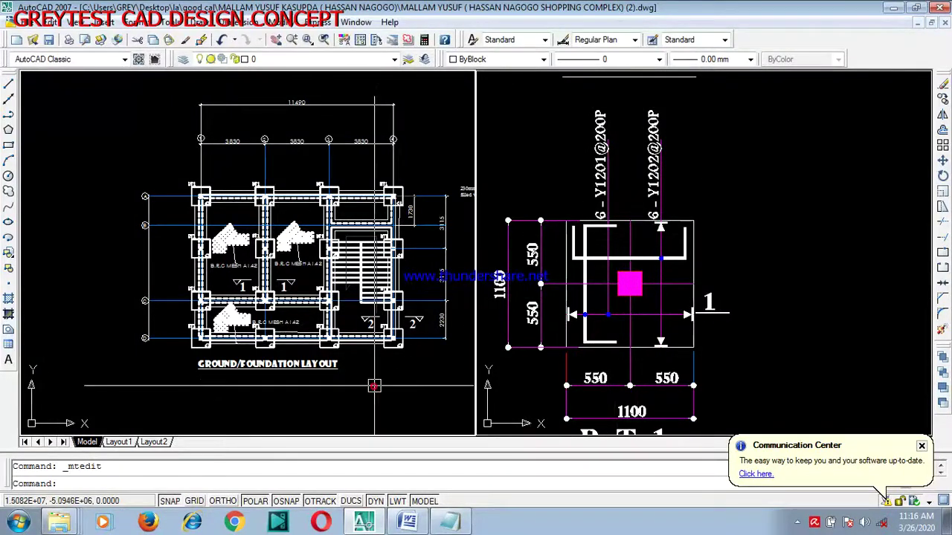
scroll(374, 386, "up", 6)
type("c")
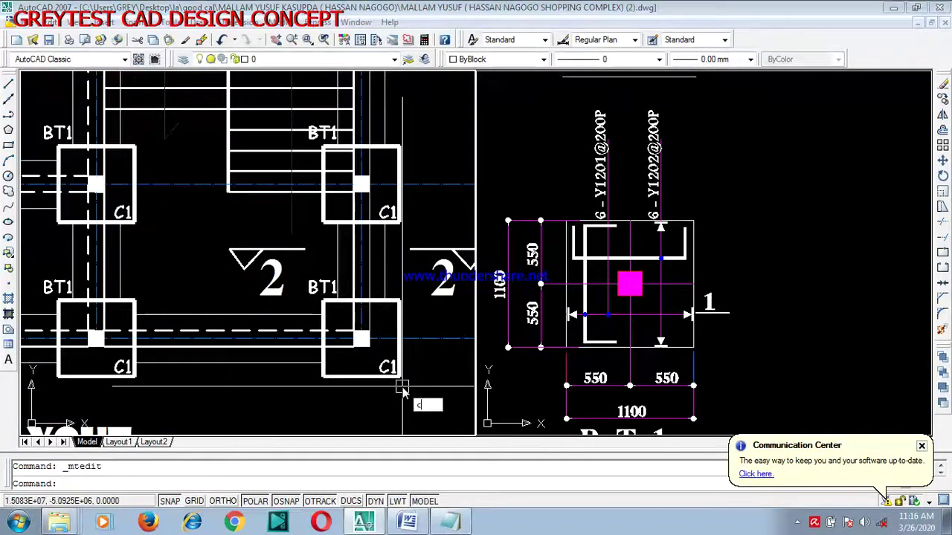
key("Return")
left_click(340, 376)
key("Return")
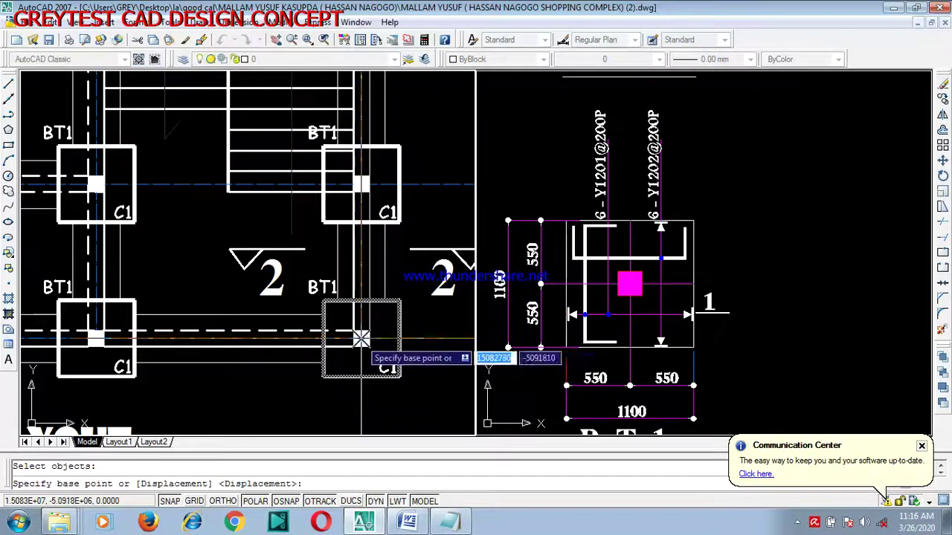
left_click(361, 338)
scroll(670, 297, "down", 4)
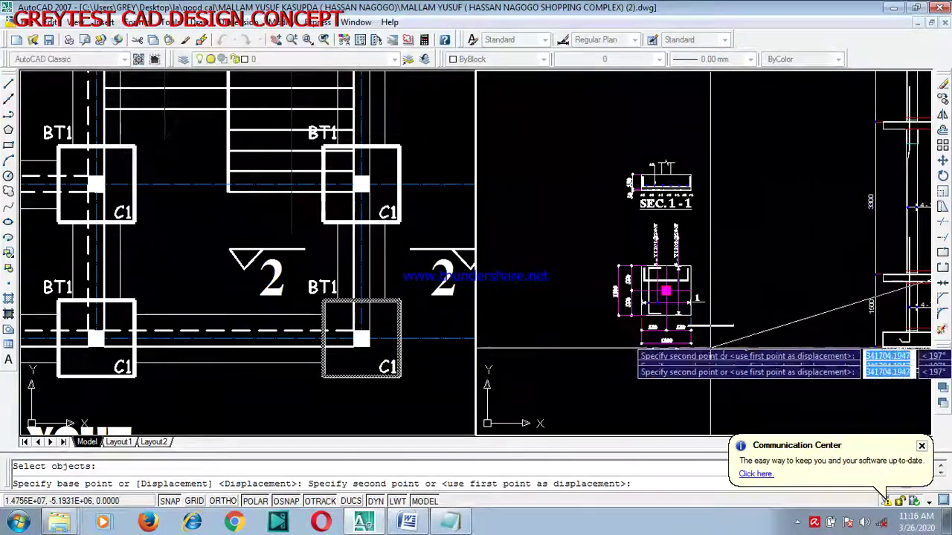
scroll(674, 415, "up", 3)
left_click(649, 385)
key("Escape")
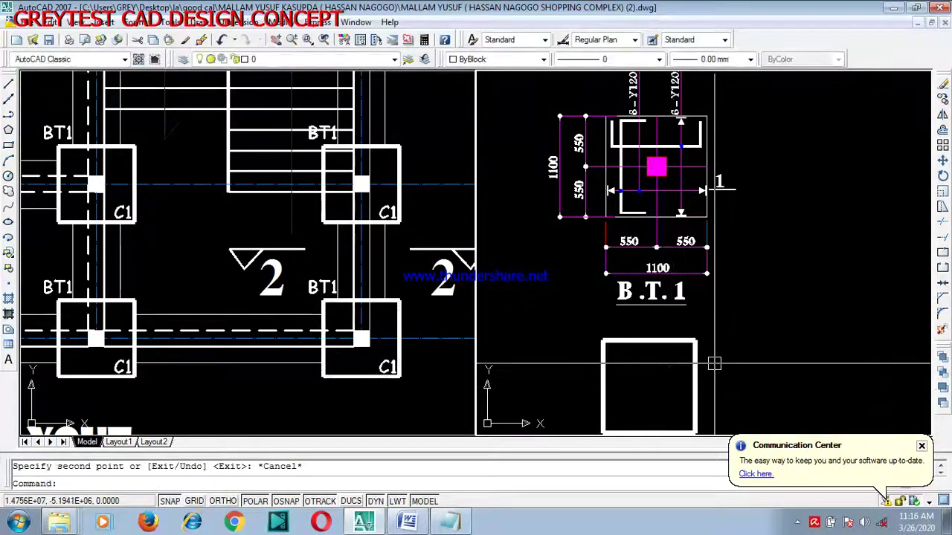
Erase the copied base outline below the B.T.1 detail.
type("e")
key("Return")
left_click(694, 351)
key("Return")
Examine the bars in the B.T.1 base plan and compare them with the base design report in Notepad.
scroll(633, 130, "up", 4)
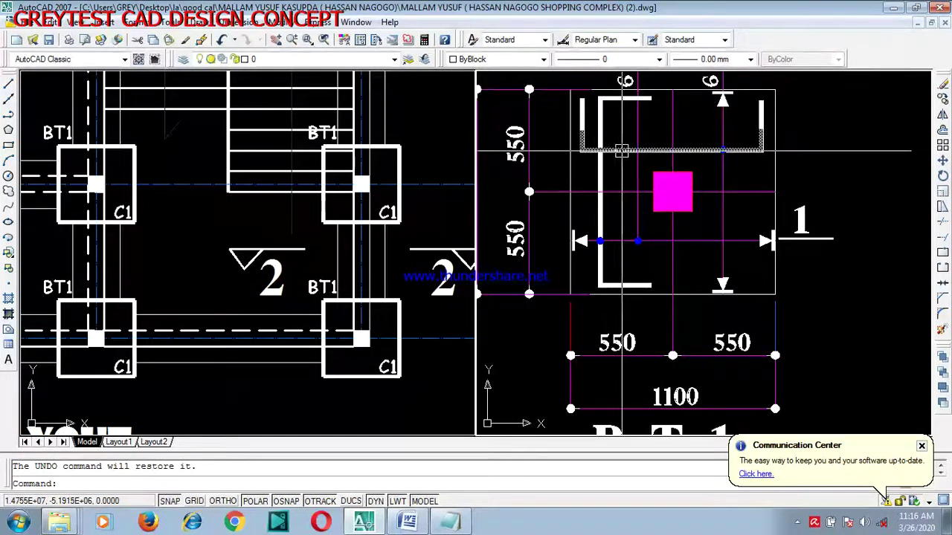
scroll(676, 224, "down", 2)
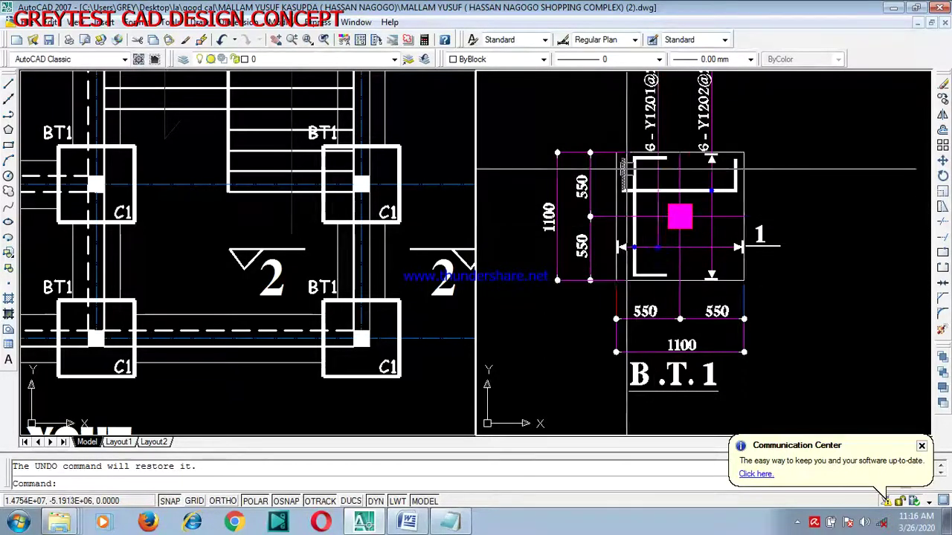
scroll(627, 170, "up", 3)
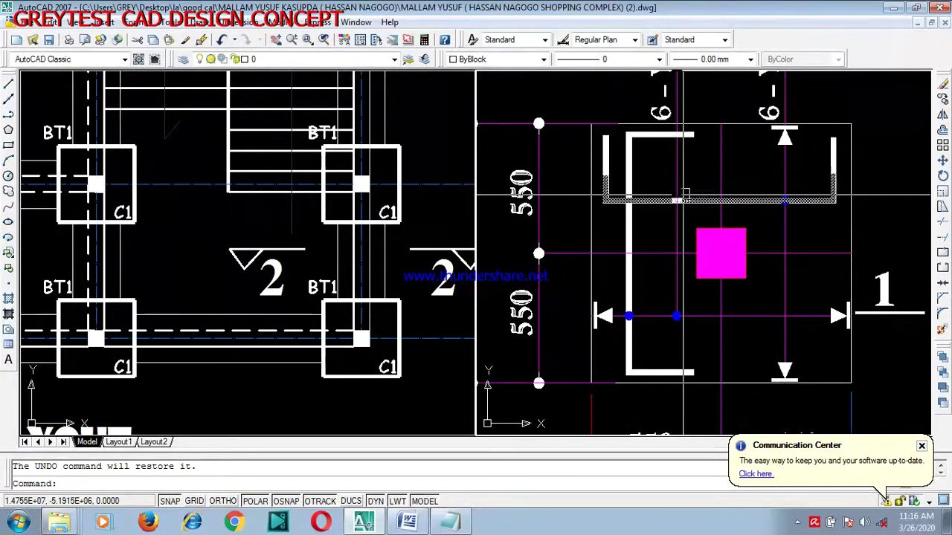
scroll(684, 195, "down", 2)
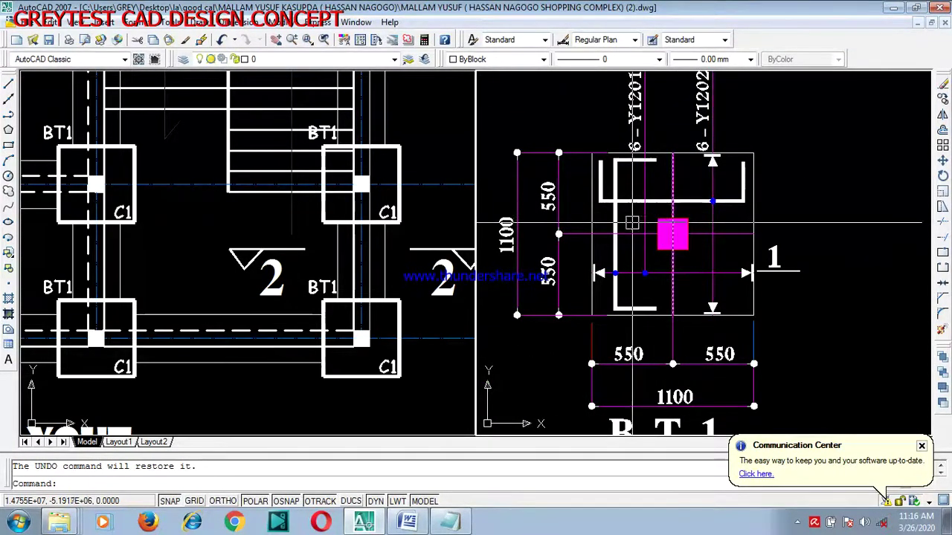
scroll(632, 223, "down", 3)
scroll(632, 223, "up", 3)
left_click(447, 527)
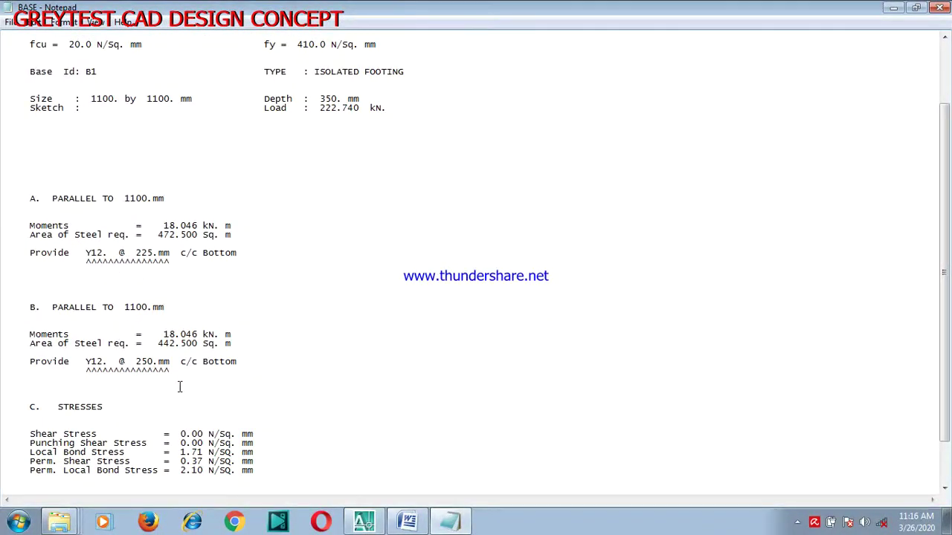
Return to AutoCAD and examine the B.T.1 bar labels, bar arrangement, dimensions and title.
left_click(364, 523)
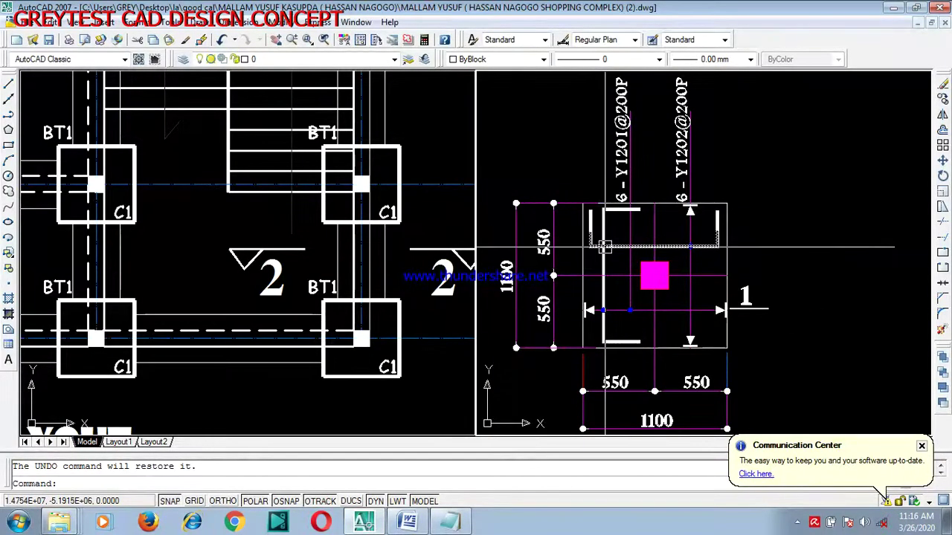
scroll(740, 213, "down", 3)
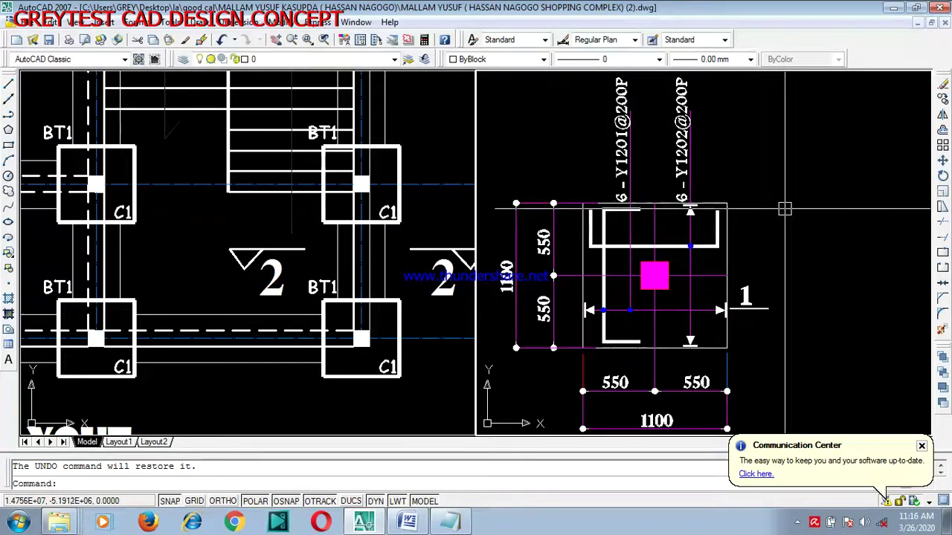
scroll(741, 213, "up", 3)
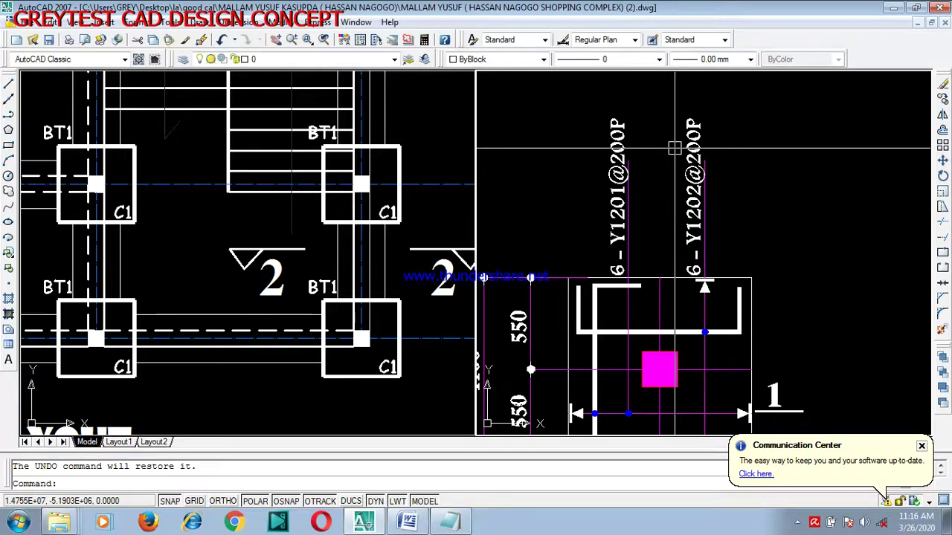
scroll(674, 148, "down", 3)
scroll(631, 351, "up", 3)
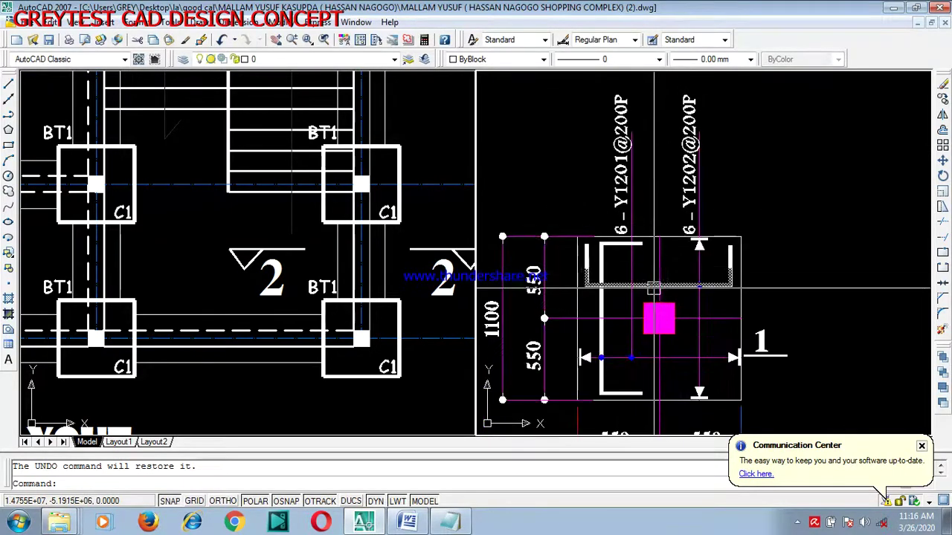
scroll(639, 357, "down", 3)
scroll(691, 394, "up", 4)
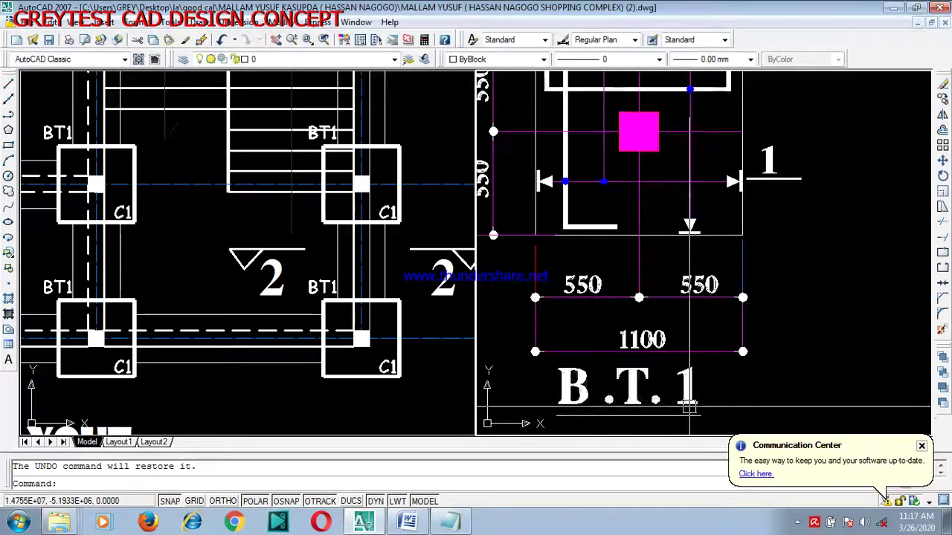
scroll(699, 402, "down", 2)
scroll(684, 383, "up", 1)
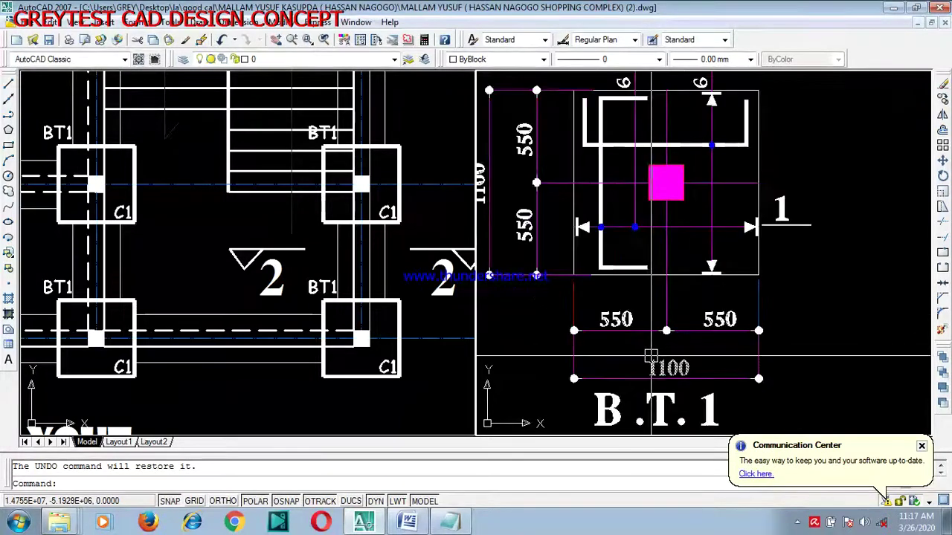
scroll(674, 365, "down", 1)
scroll(638, 205, "up", 5)
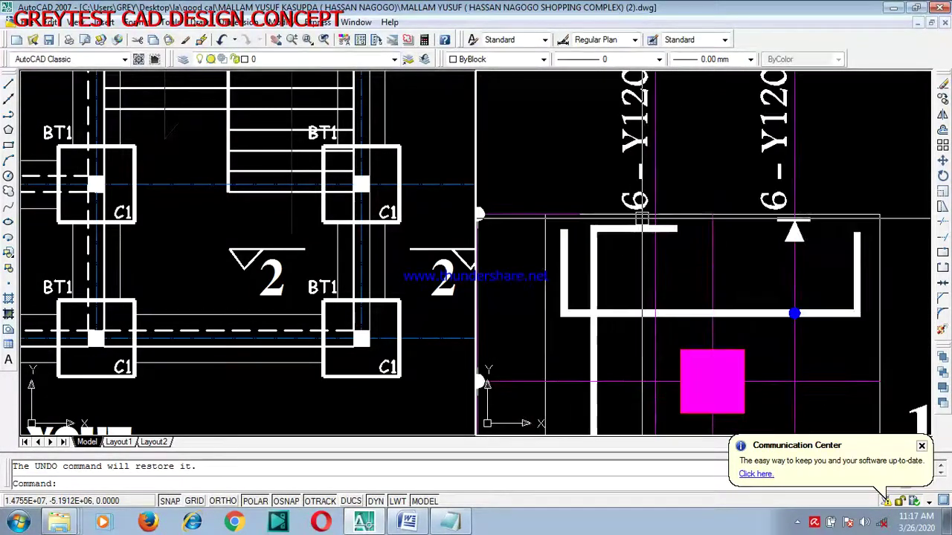
scroll(638, 204, "up", 1)
scroll(670, 223, "down", 4)
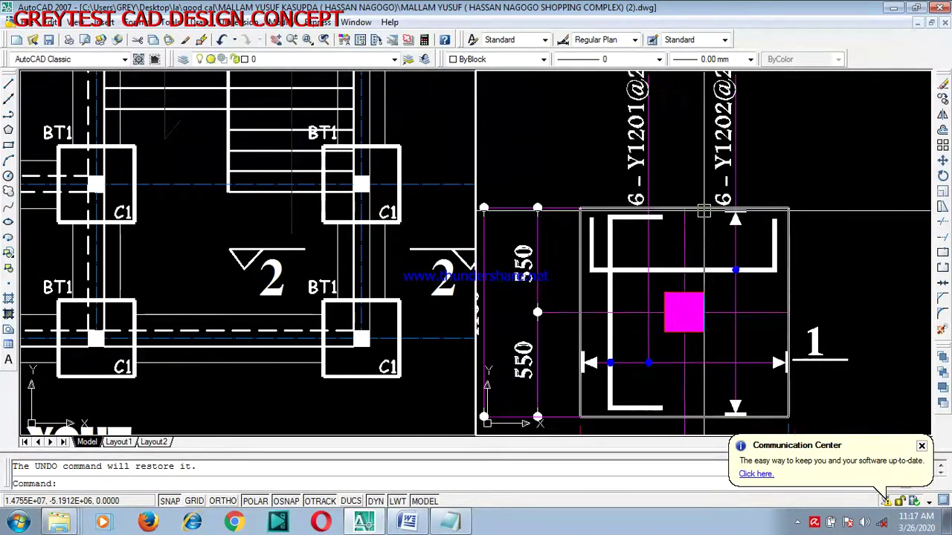
Examine the bar labels above the B.T.1 base plan and the BT1 bases across the ground/foundation layout.
scroll(727, 202, "up", 4)
scroll(717, 204, "up", 1)
scroll(701, 201, "down", 2)
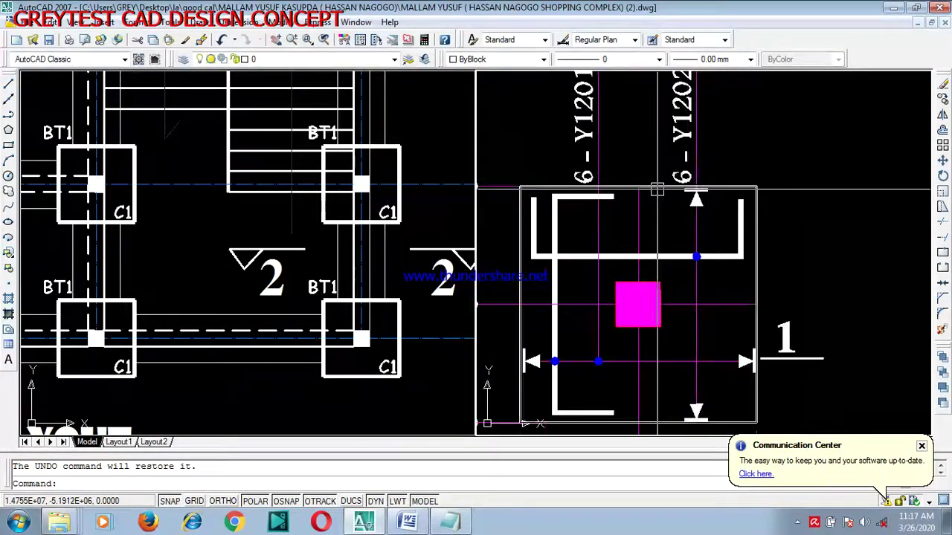
scroll(684, 178, "up", 2)
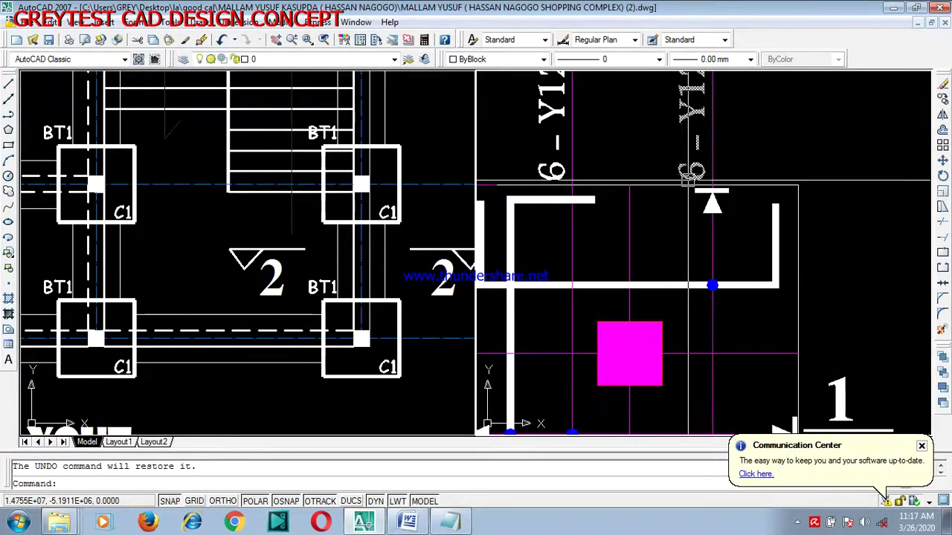
scroll(690, 174, "down", 3)
left_click(401, 230)
scroll(371, 301, "down", 5)
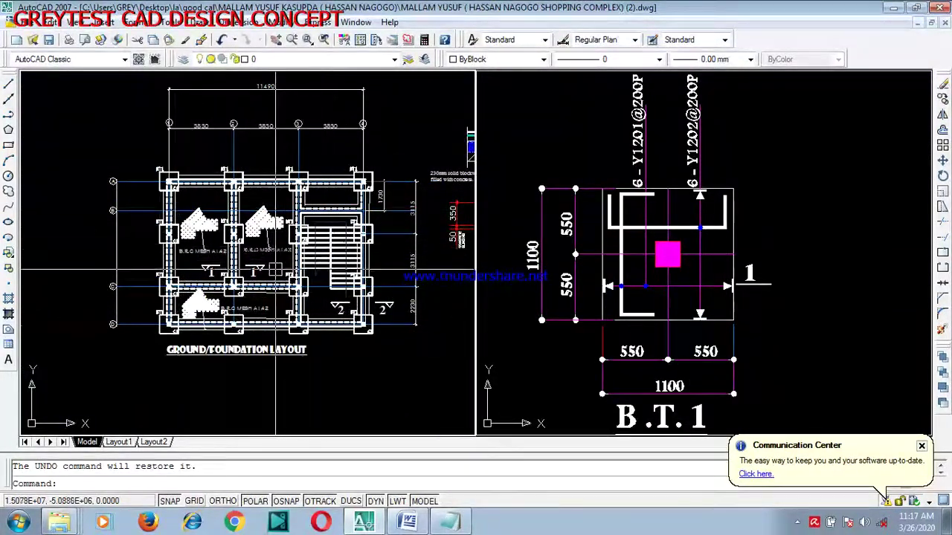
scroll(276, 261, "up", 2)
left_click(624, 302)
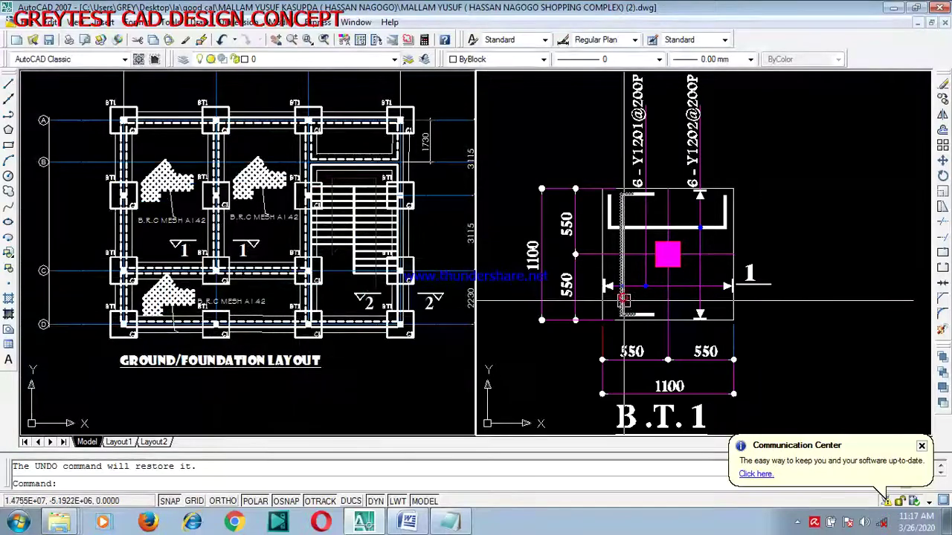
Dismiss the Communication Center notification and examine the B.T.1 base outline, its dimensions and reinforcement bars.
scroll(624, 301, "down", 2)
scroll(624, 334, "up", 1)
scroll(627, 372, "down", 1)
scroll(629, 422, "up", 1)
scroll(629, 417, "up", 1)
scroll(630, 394, "down", 2)
scroll(633, 380, "up", 1)
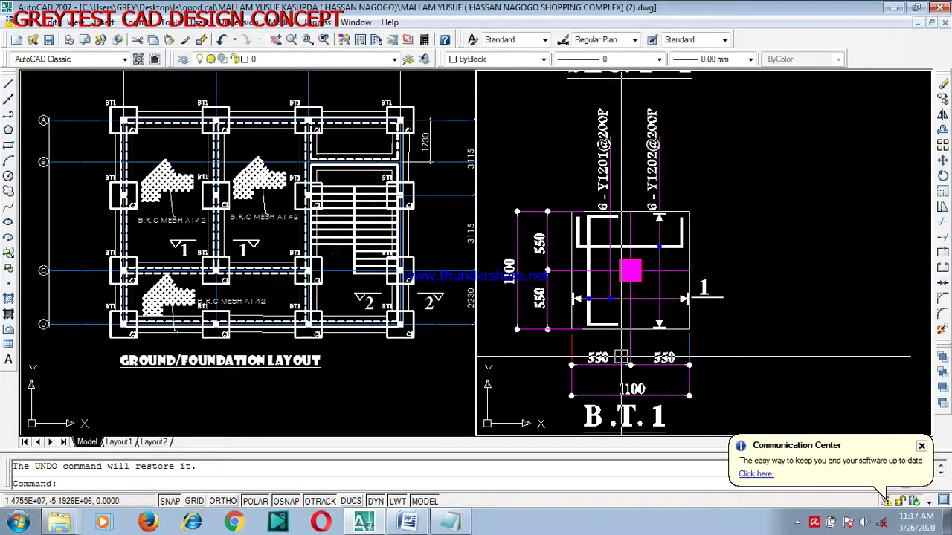
left_click(922, 447)
scroll(618, 275, "up", 1)
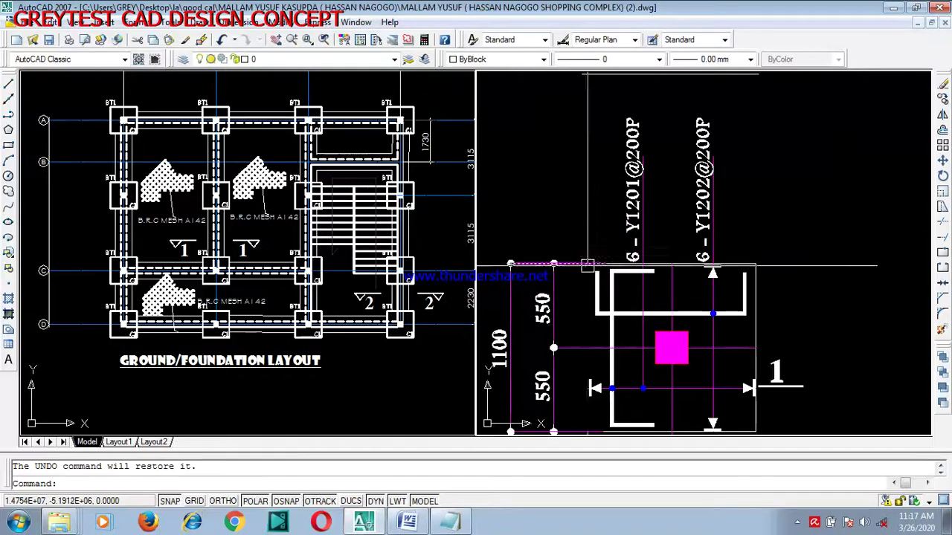
scroll(618, 276, "down", 1)
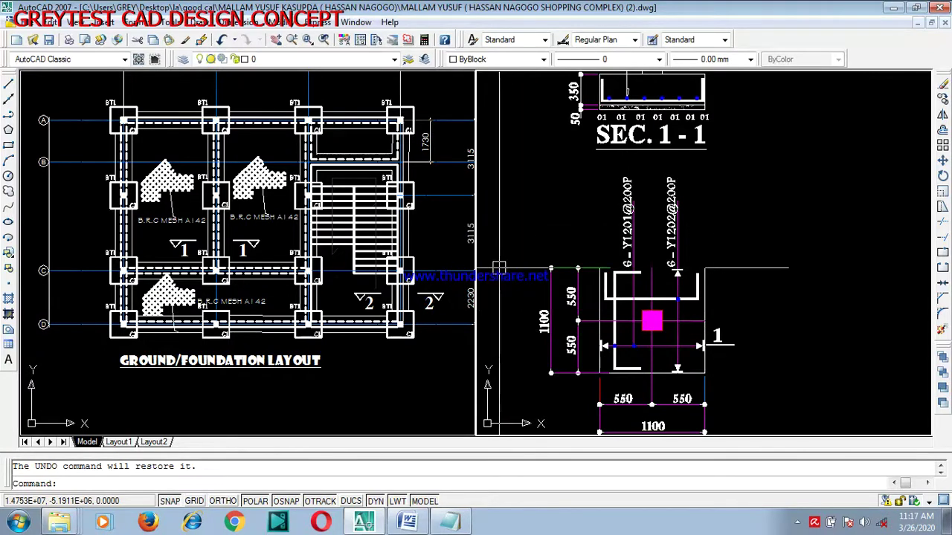
scroll(598, 299, "up", 1)
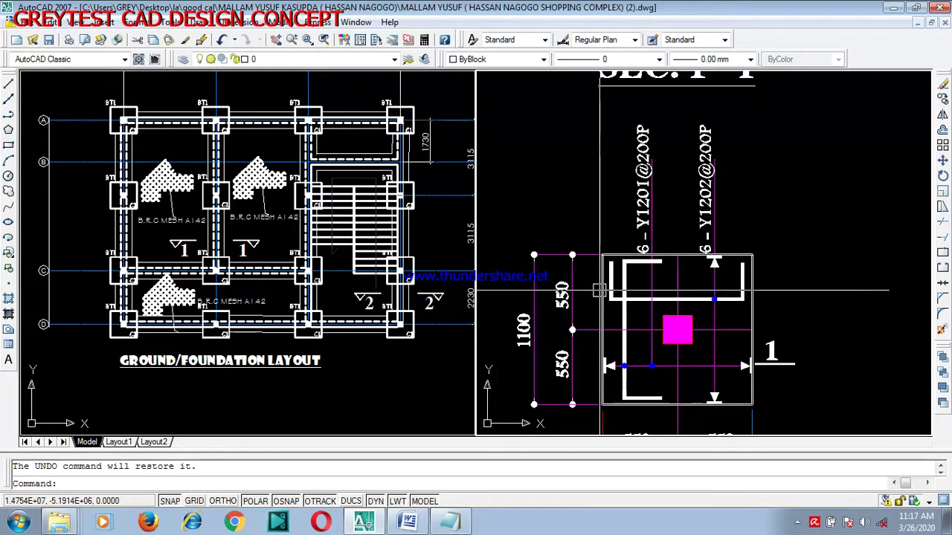
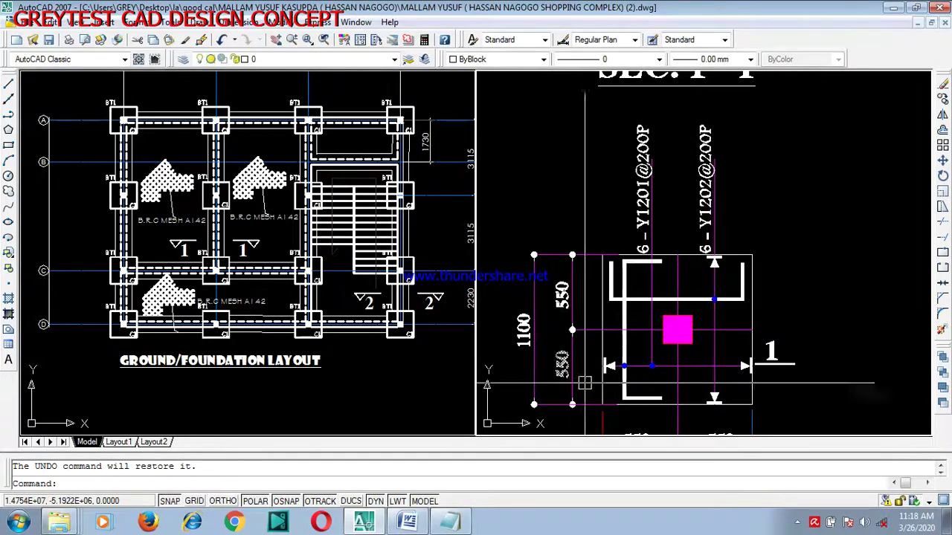
Calculate the number of bars across the B.T.1 base in QuickCalc as 1100/200, and close the calculator.
scroll(662, 348, "down", 2)
scroll(655, 353, "up", 4)
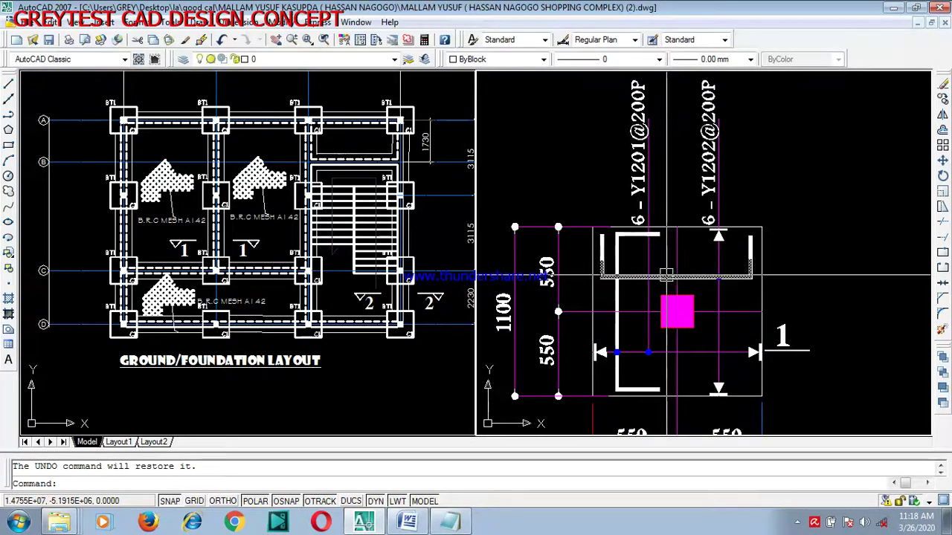
scroll(655, 349, "down", 2)
scroll(647, 348, "up", 3)
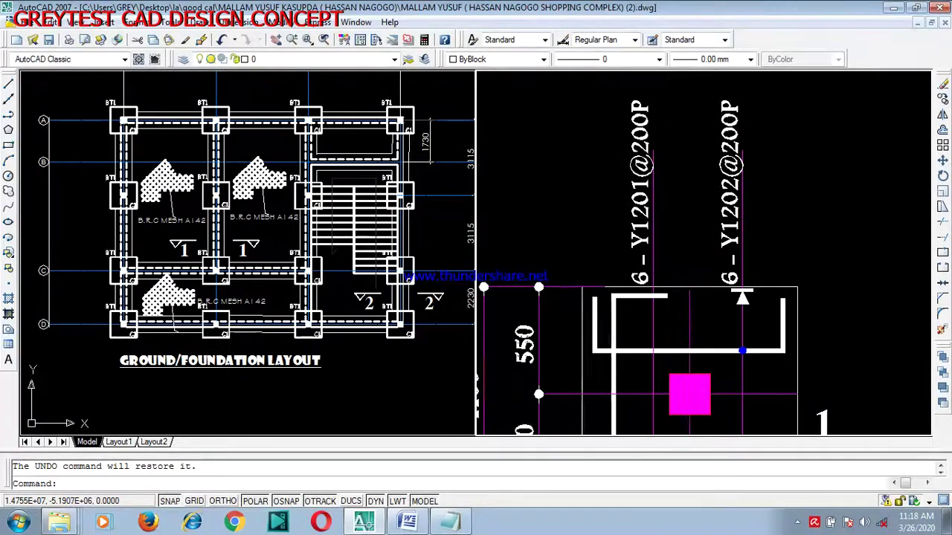
scroll(655, 294, "down", 2)
scroll(658, 223, "down", 2)
scroll(673, 297, "up", 4)
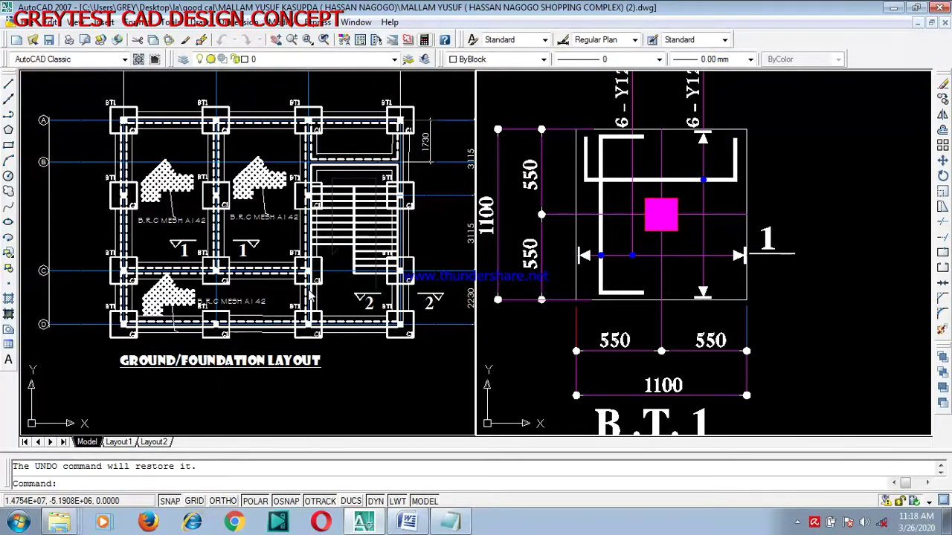
key("ctrl+8")
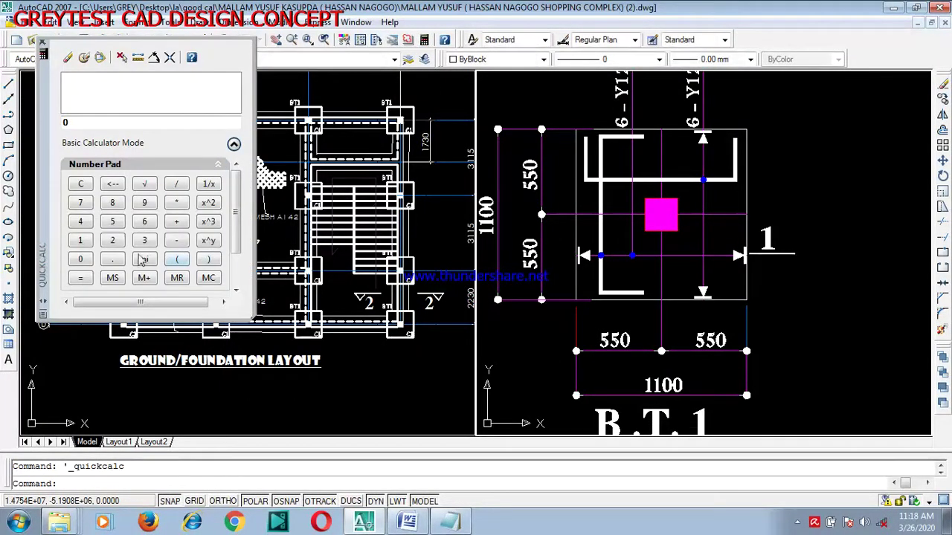
left_click(81, 241)
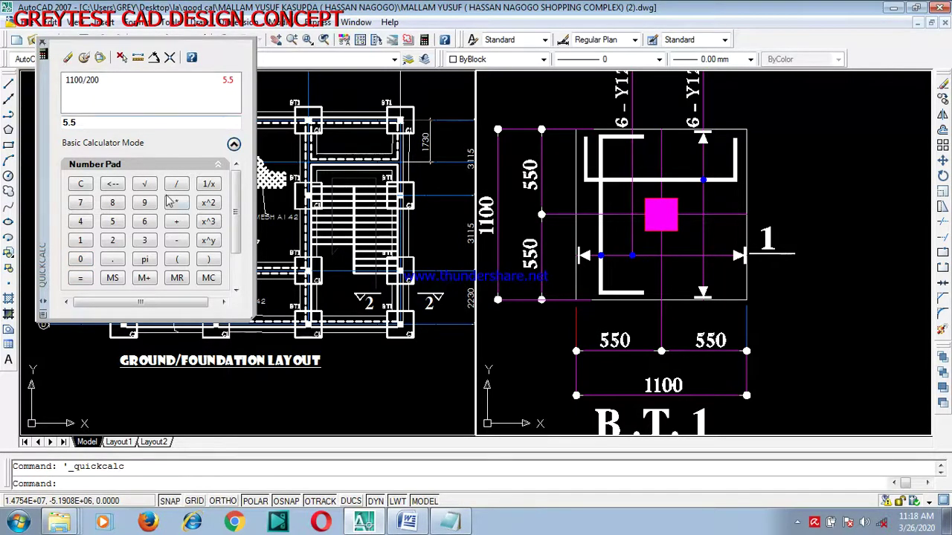
left_click(43, 43)
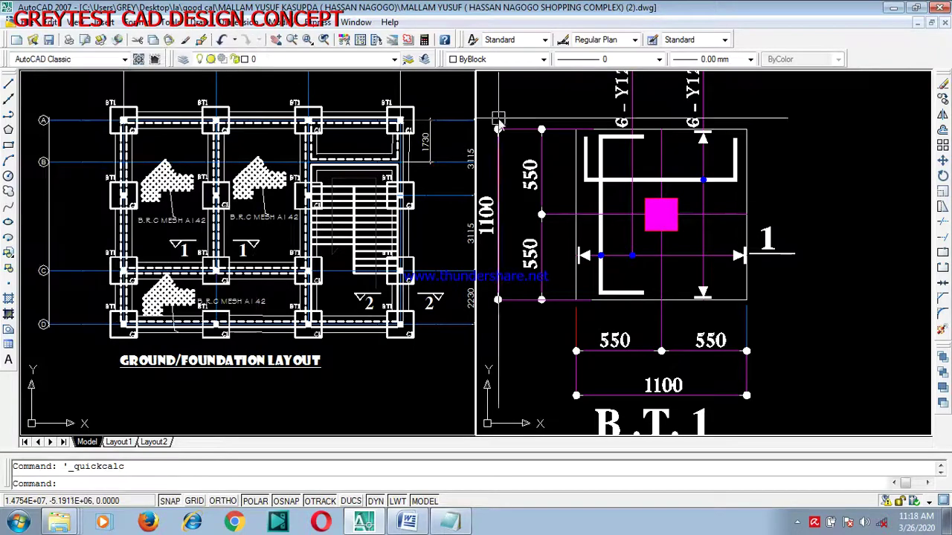
Compare the bar labels of B.T.1 with the bar size and spacing in the Notepad base design report, and return to AutoCAD.
scroll(616, 153, "down", 2)
scroll(616, 153, "up", 3)
scroll(616, 152, "down", 3)
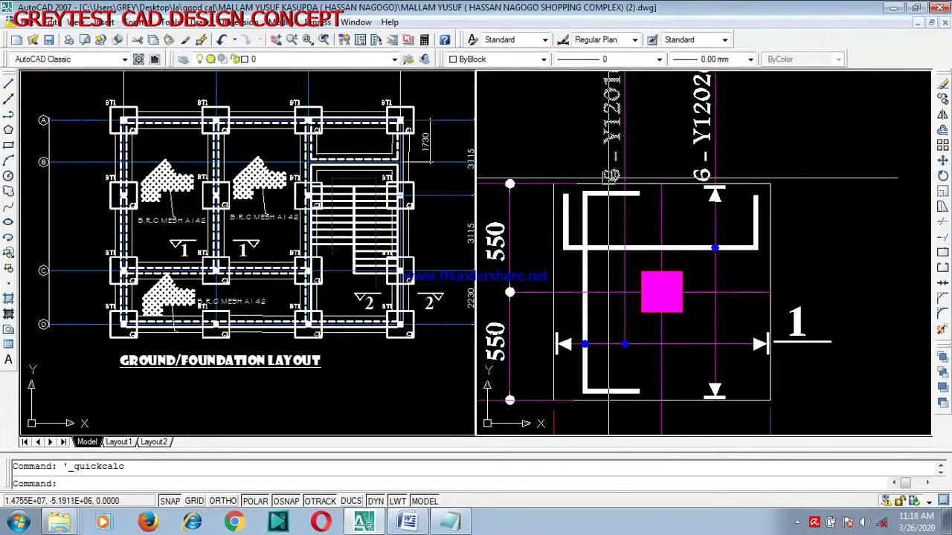
scroll(644, 220, "up", 2)
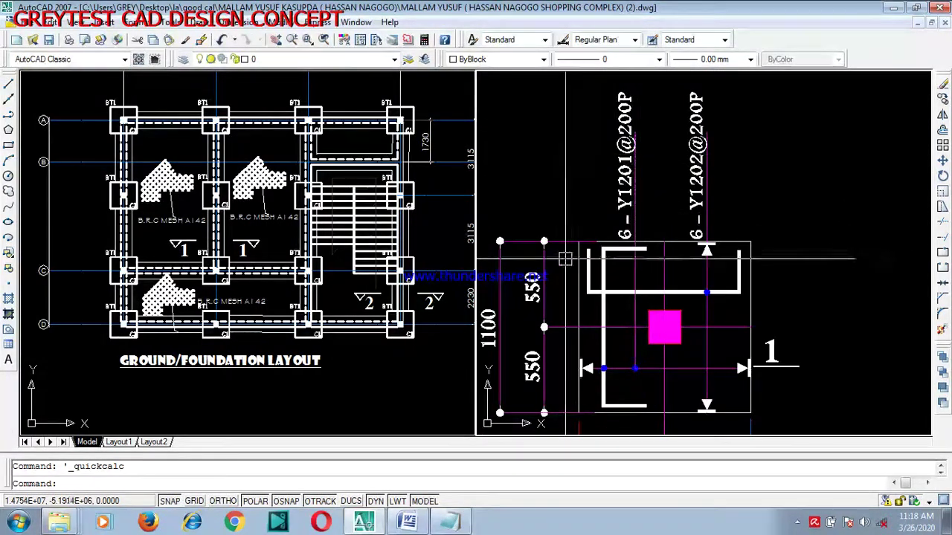
left_click(450, 522)
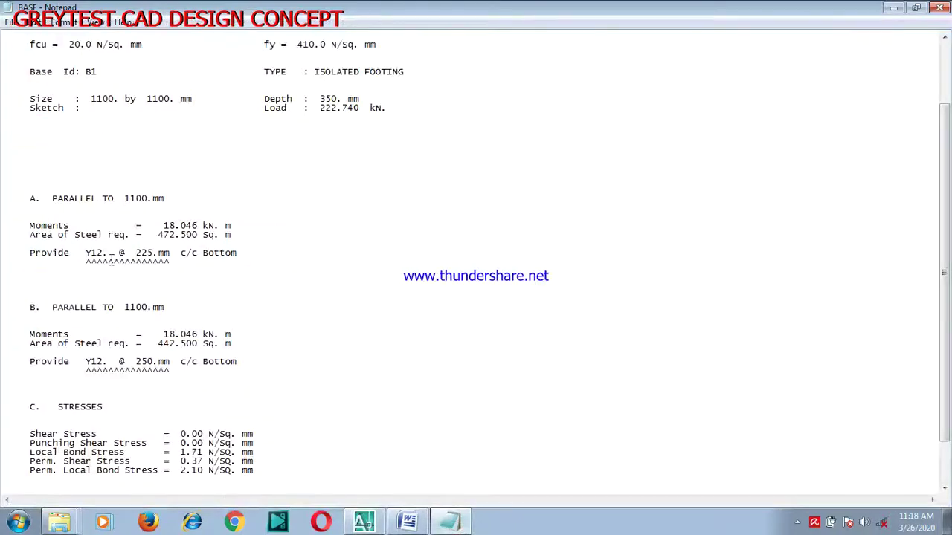
left_click(375, 524)
scroll(625, 136, "up", 3)
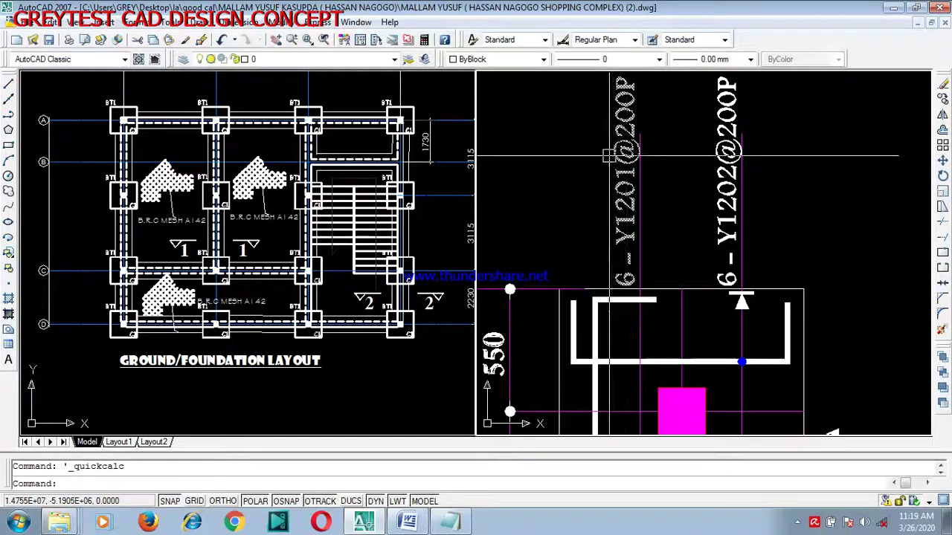
scroll(654, 219, "down", 2)
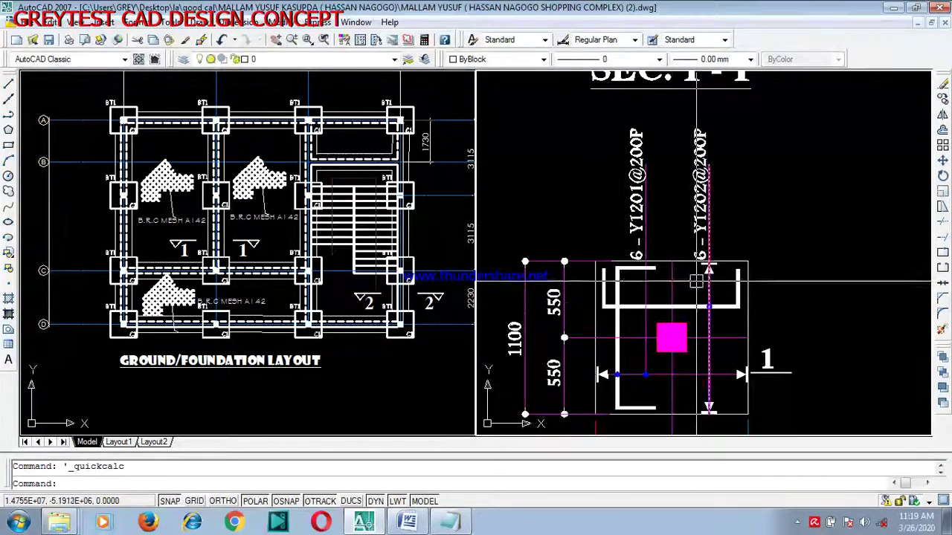
scroll(649, 192, "up", 1)
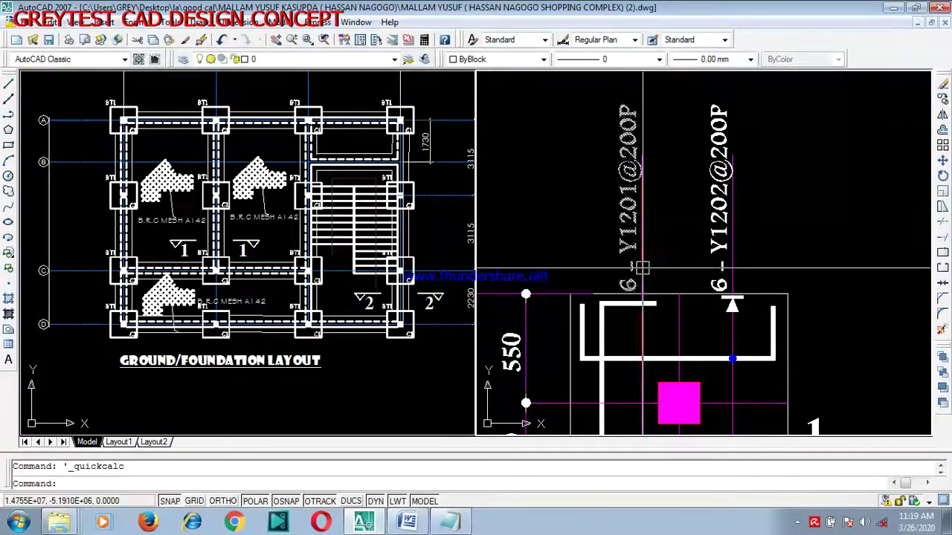
Examine how the two bar directions in the B.T.1 plan relate to the base edges and dimension lines.
scroll(728, 124, "down", 2)
scroll(562, 426, "up", 1)
scroll(562, 426, "down", 2)
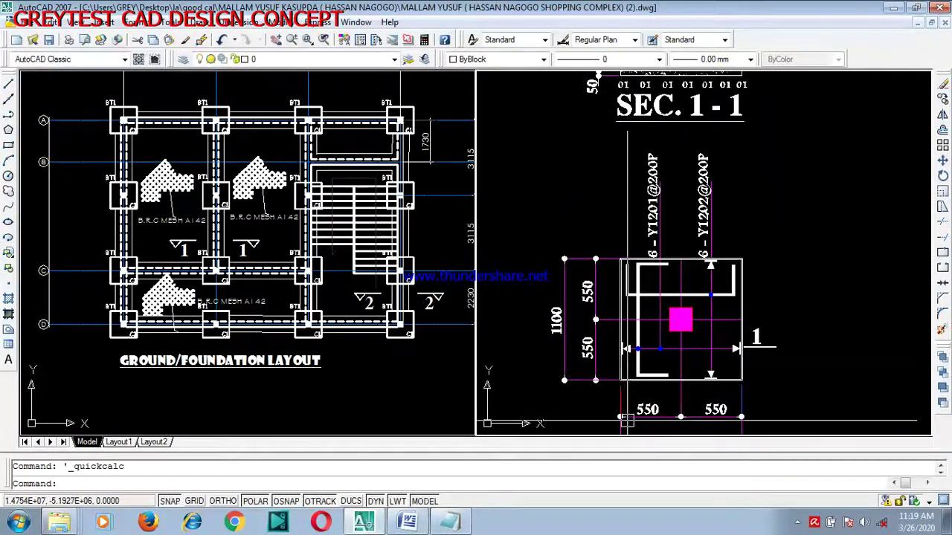
scroll(659, 382, "up", 2)
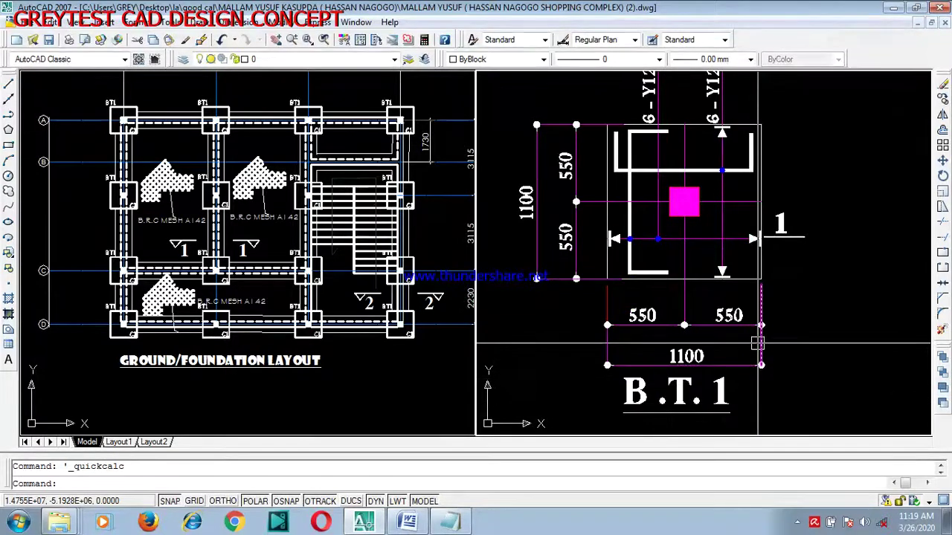
scroll(684, 429, "down", 2)
scroll(696, 266, "up", 3)
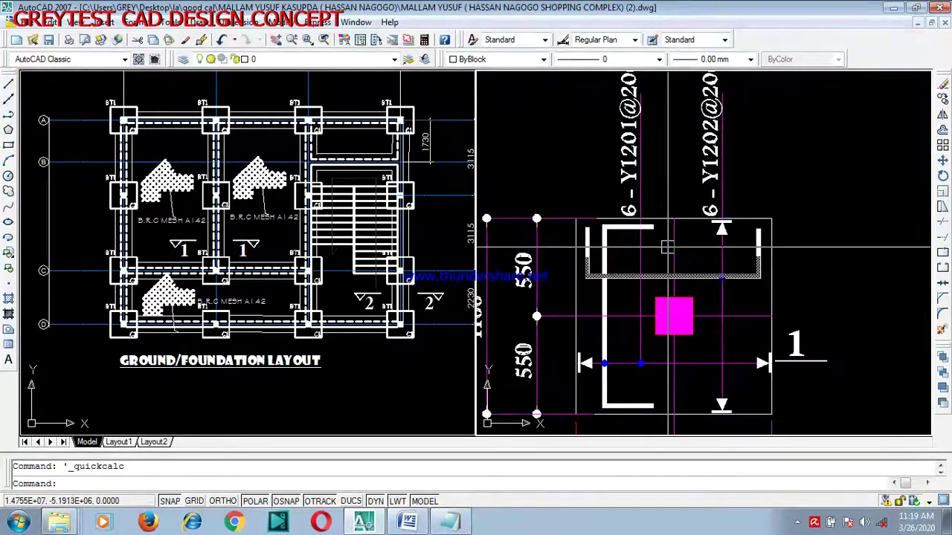
scroll(647, 325, "down", 2)
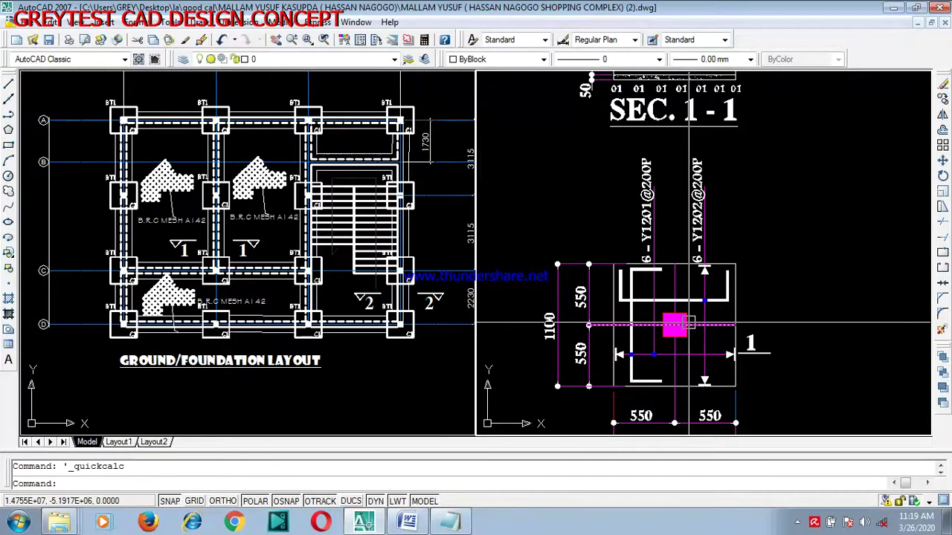
Examine the bars and bar marks in SEC. 1 - 1 against the B.T.1 plan and its section mark.
middle_click_drag(689, 324, 682, 416)
scroll(682, 163, "up", 3)
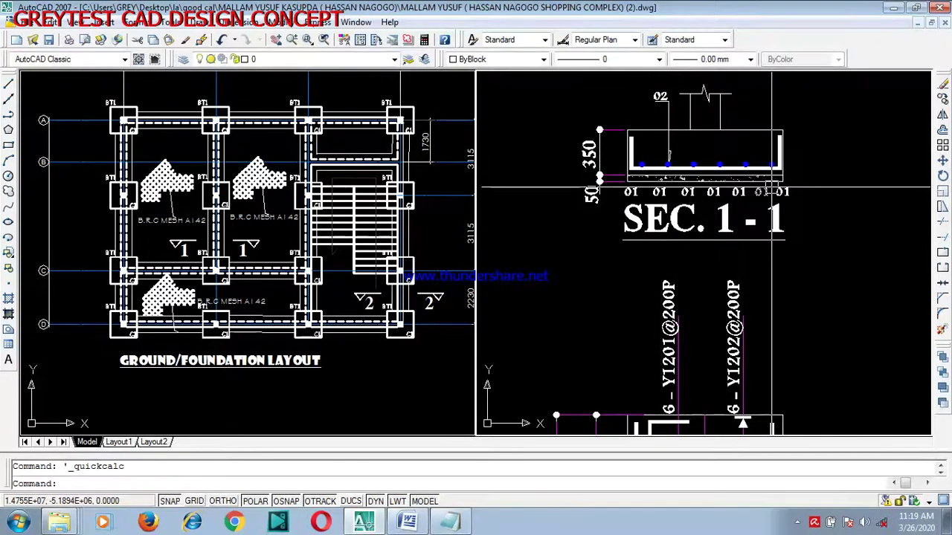
scroll(774, 192, "down", 4)
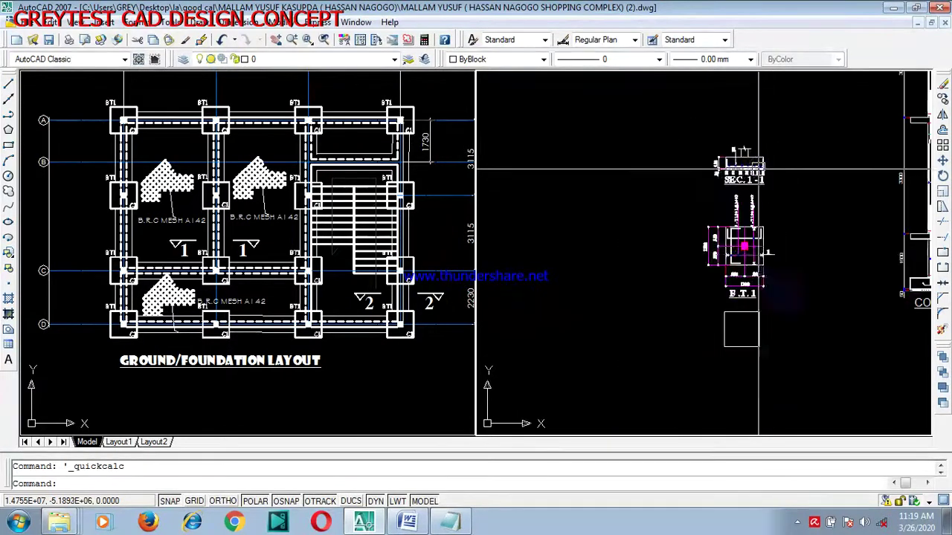
scroll(788, 228, "up", 2)
scroll(788, 228, "up", 2)
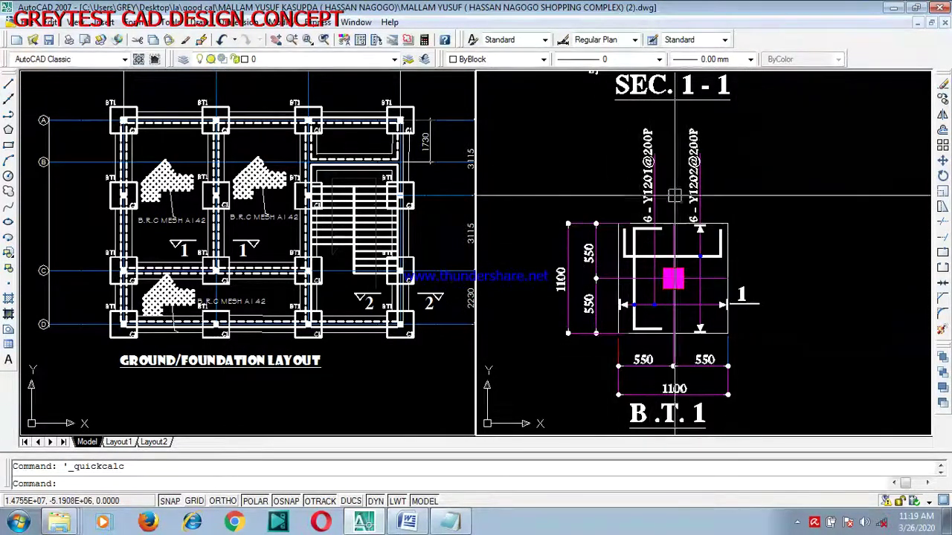
scroll(639, 220, "down", 2)
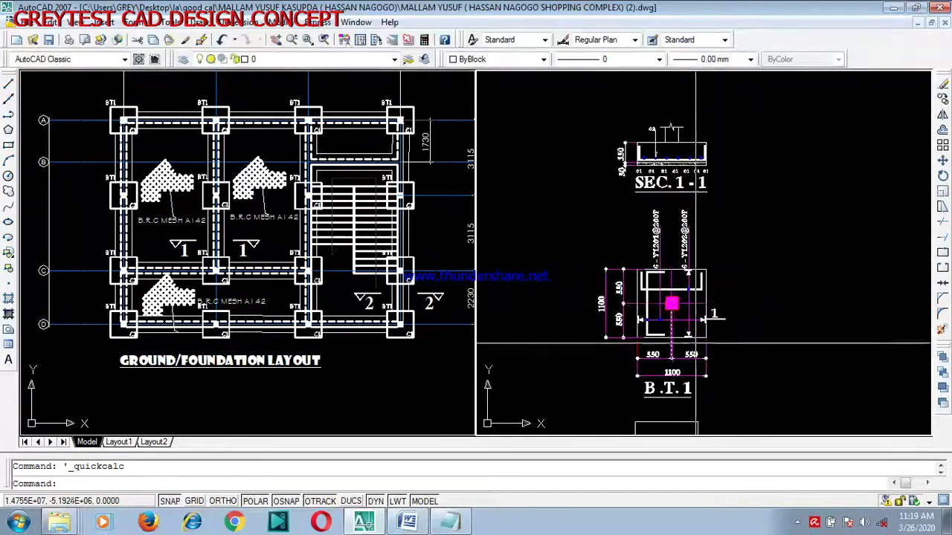
scroll(691, 328, "up", 3)
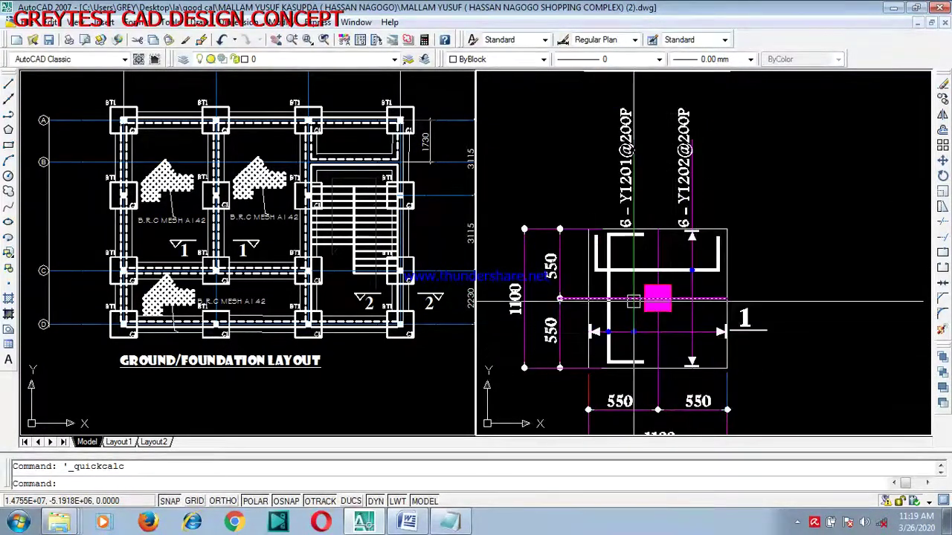
scroll(620, 300, "down", 2)
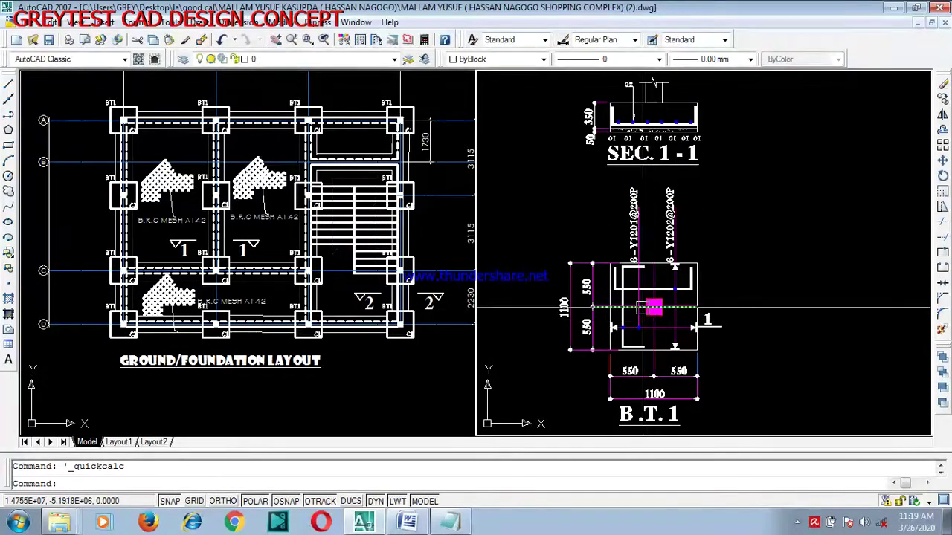
scroll(602, 316, "up", 3)
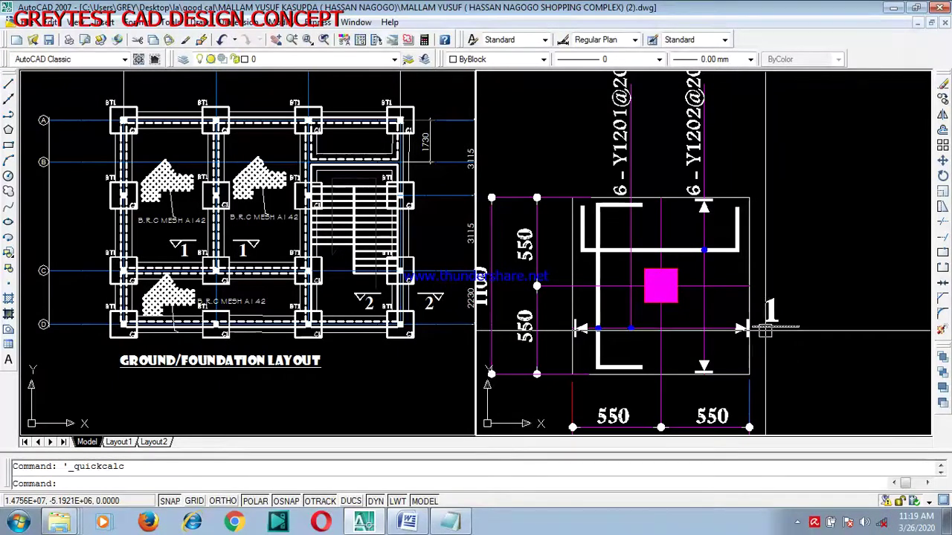
Move the section mark 1 beside the B.T.1 plan straight up by about 80 units.
type("m")
key("Return")
left_click(818, 271)
left_click(769, 358)
key("Return")
left_click(780, 371)
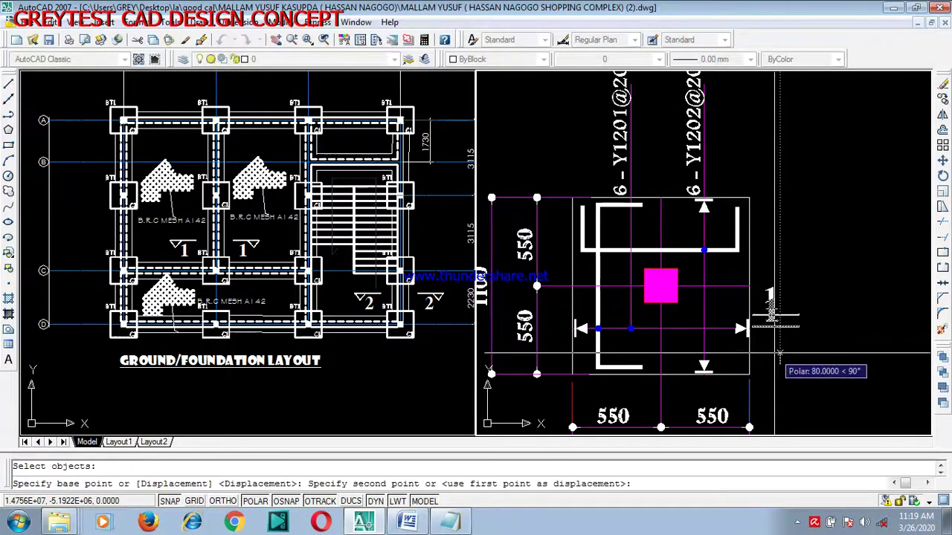
left_click(779, 362)
scroll(568, 324, "down", 4)
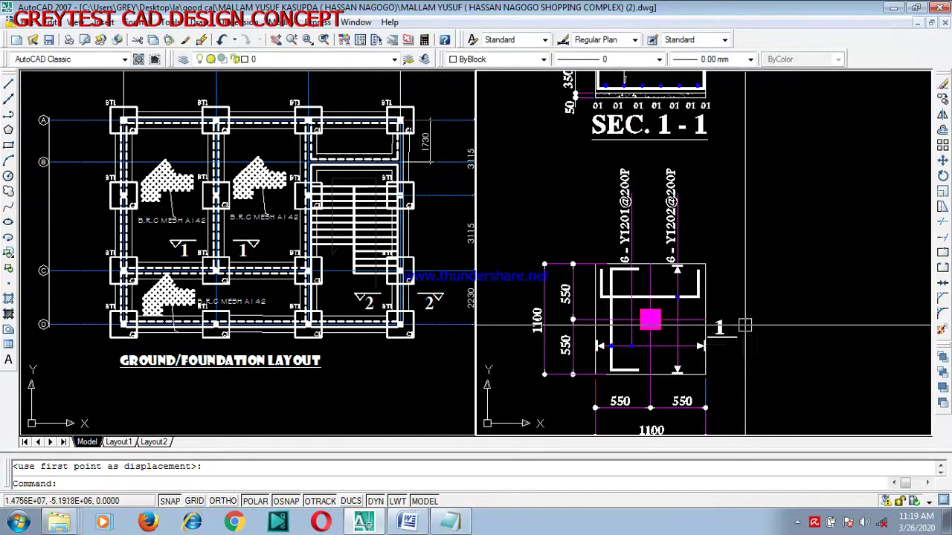
scroll(711, 170, "up", 3)
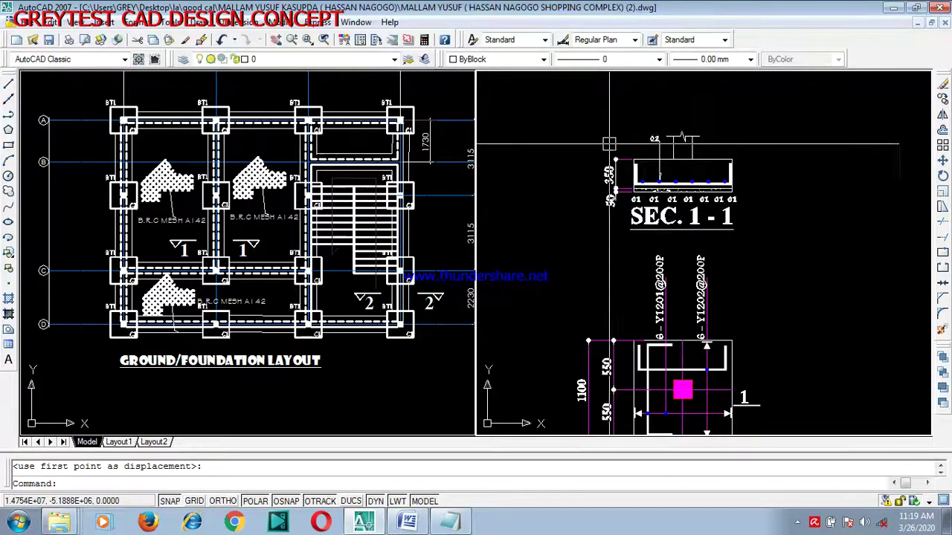
Examine the 6 - Y1202@200P bar in the B.T.1 plan, including the blue dot where its label line crosses the bar.
scroll(718, 163, "down", 3)
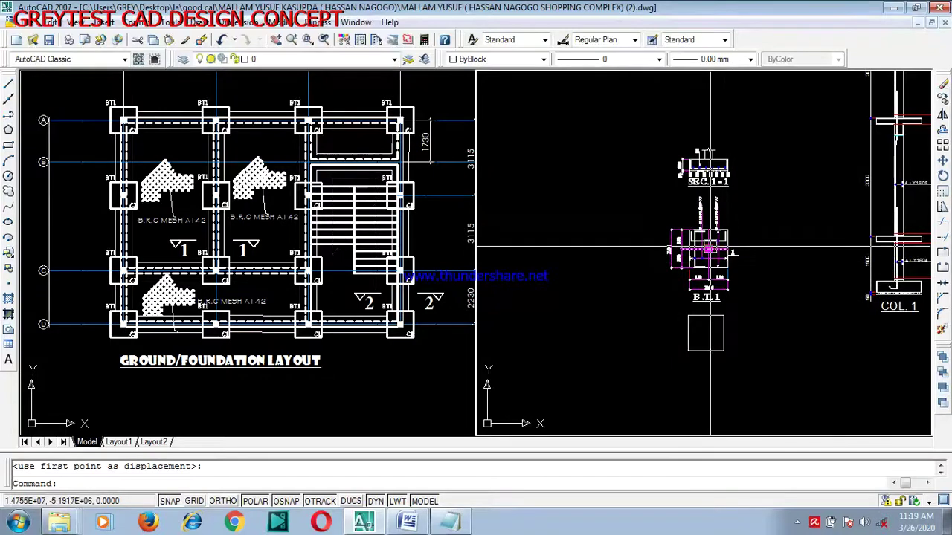
scroll(725, 223, "up", 3)
scroll(732, 221, "up", 3)
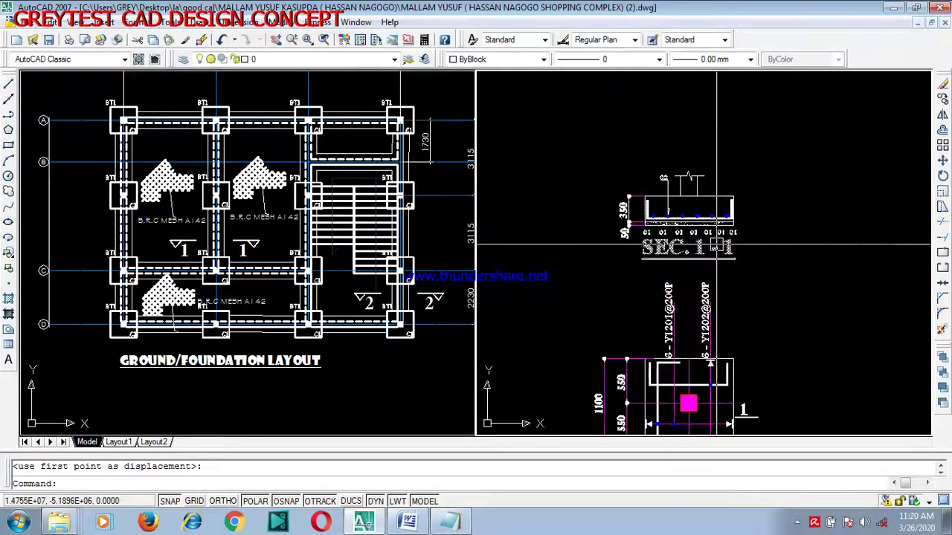
scroll(672, 257, "down", 3)
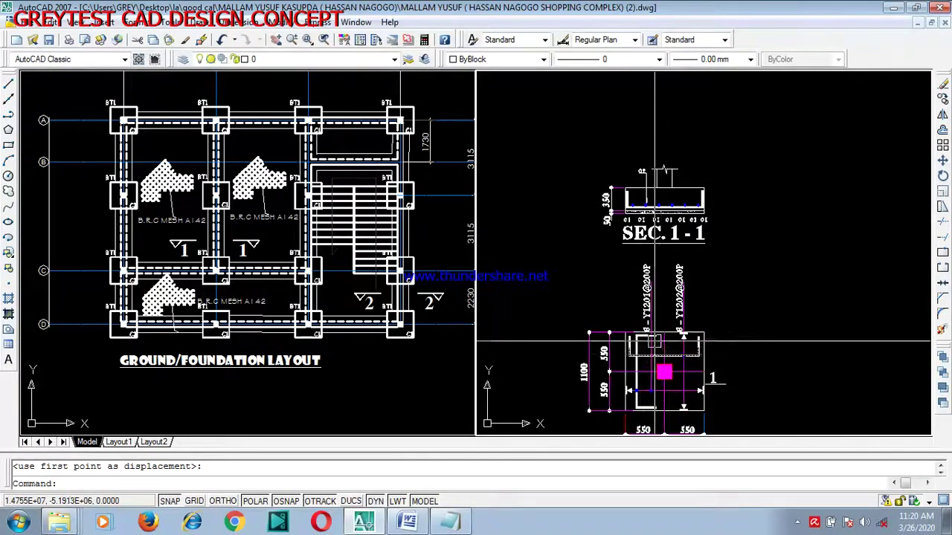
scroll(702, 326, "up", 4)
scroll(702, 326, "up", 3)
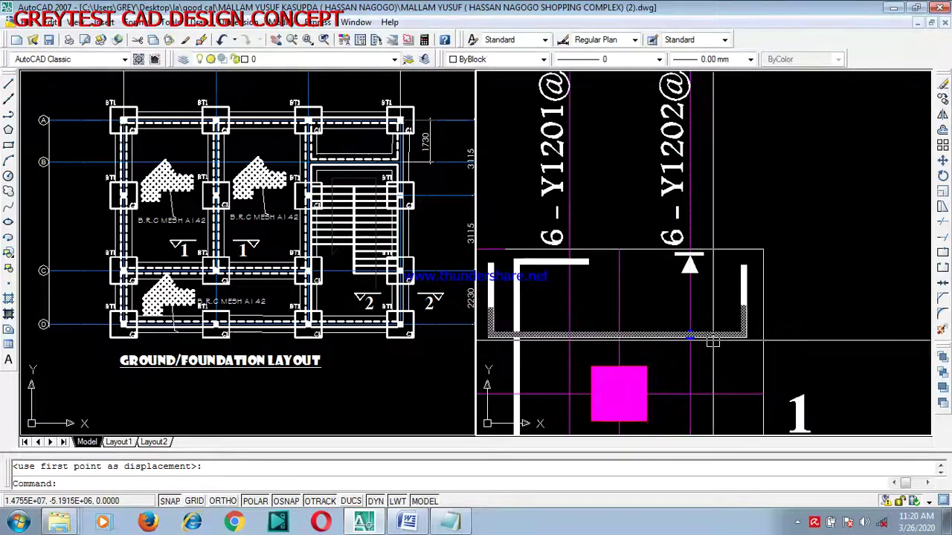
left_click(685, 370)
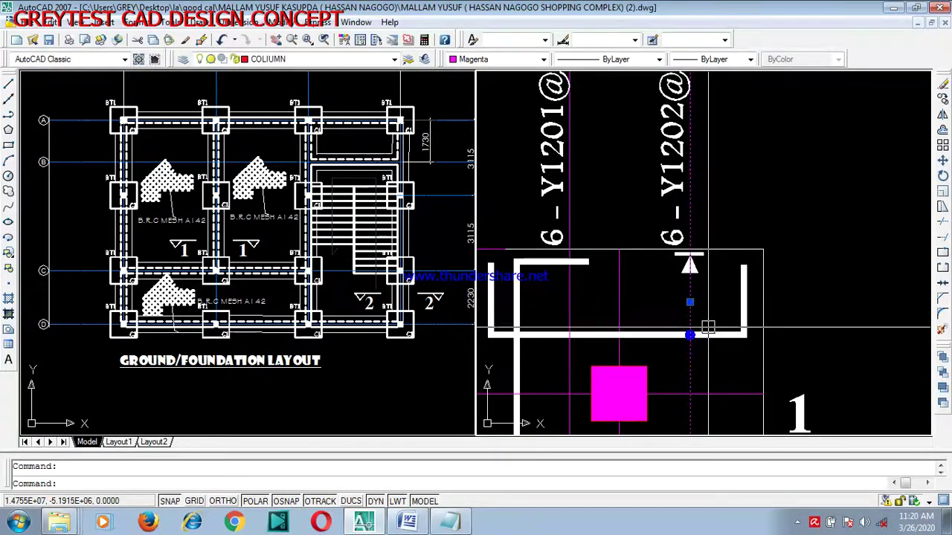
scroll(710, 320, "up", 4)
key("Escape")
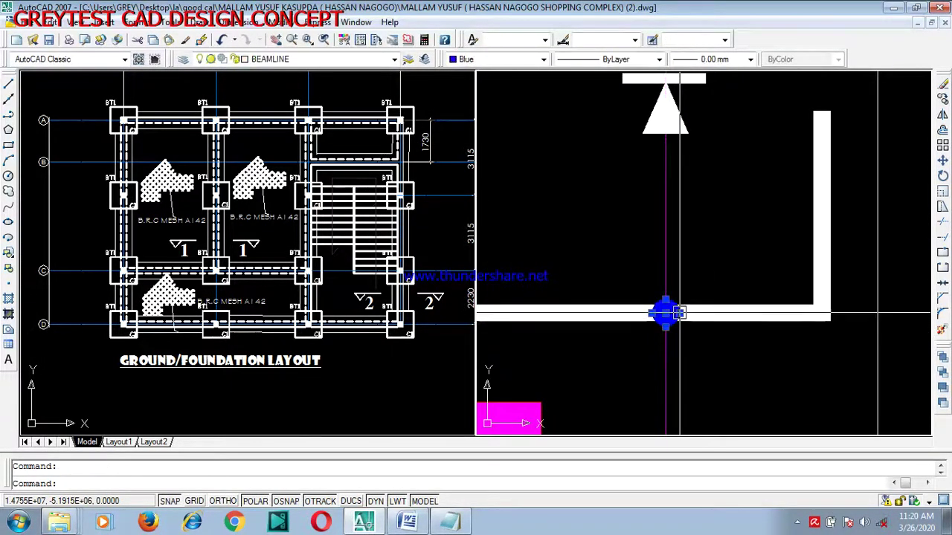
scroll(689, 293, "down", 3)
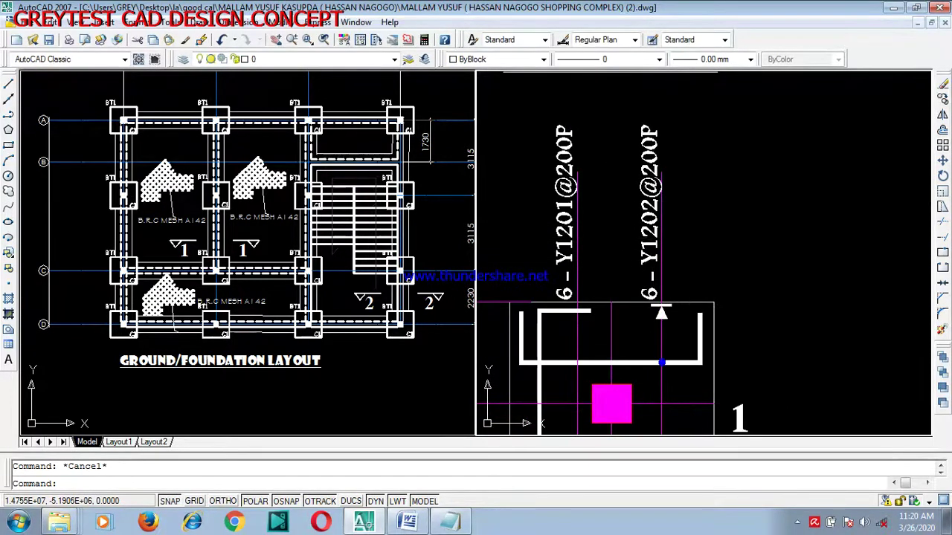
scroll(660, 230, "down", 2)
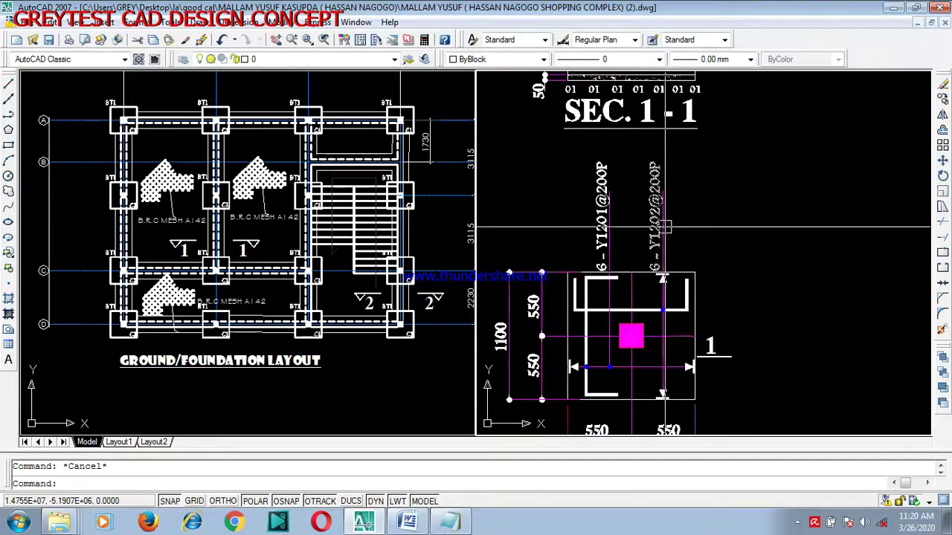
Examine the U-shaped bar, the blue bar dots and the 02 mark in SEC. 1 - 1.
scroll(751, 134, "up", 6)
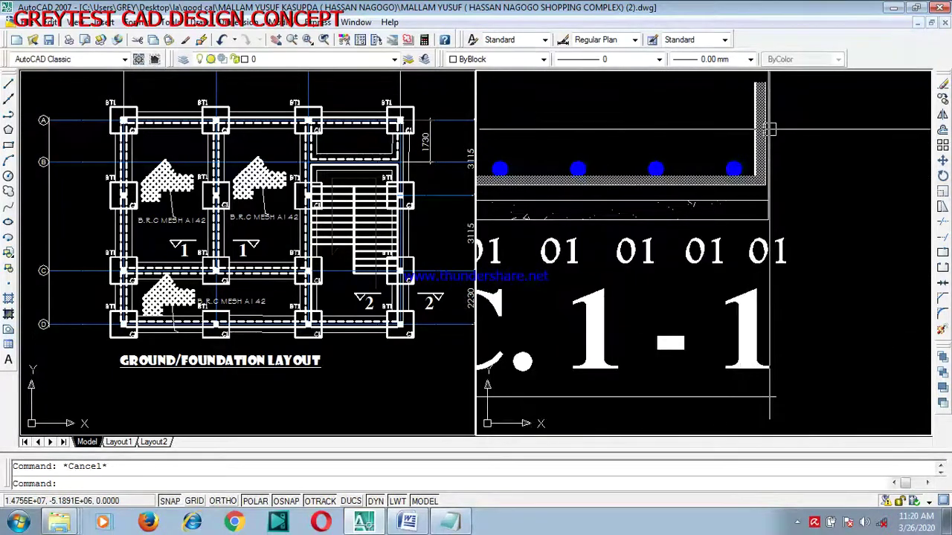
scroll(751, 134, "down", 4)
left_click(606, 223)
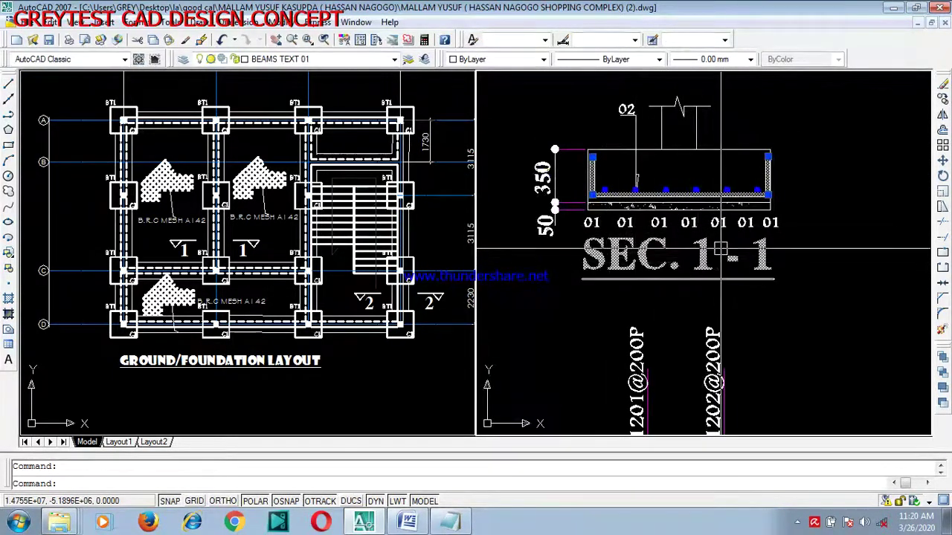
key("Escape")
scroll(621, 107, "up", 5)
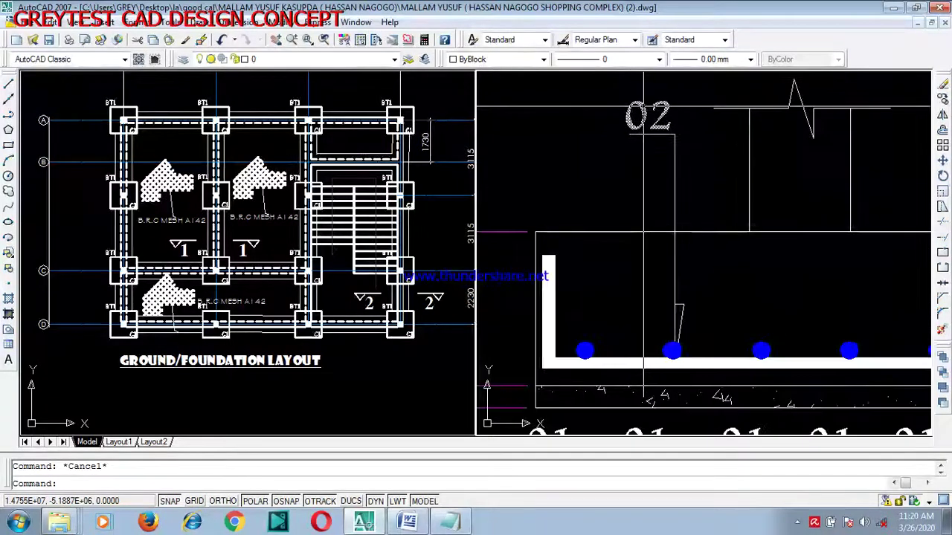
scroll(645, 108, "down", 4)
scroll(632, 199, "down", 4)
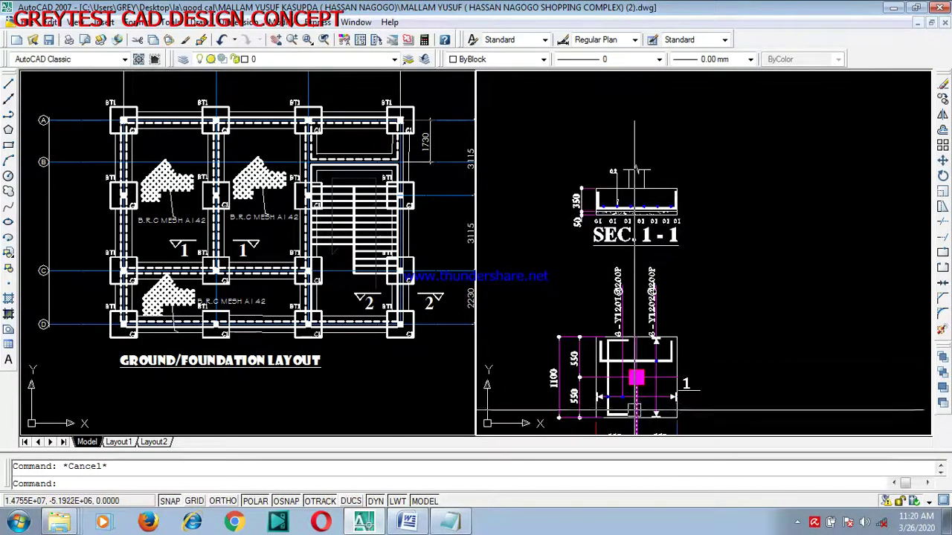
Examine the 6 - Y1201@200P bar and its bent ends in the B.T.1 plan.
scroll(608, 394, "up", 3)
scroll(608, 352, "down", 2)
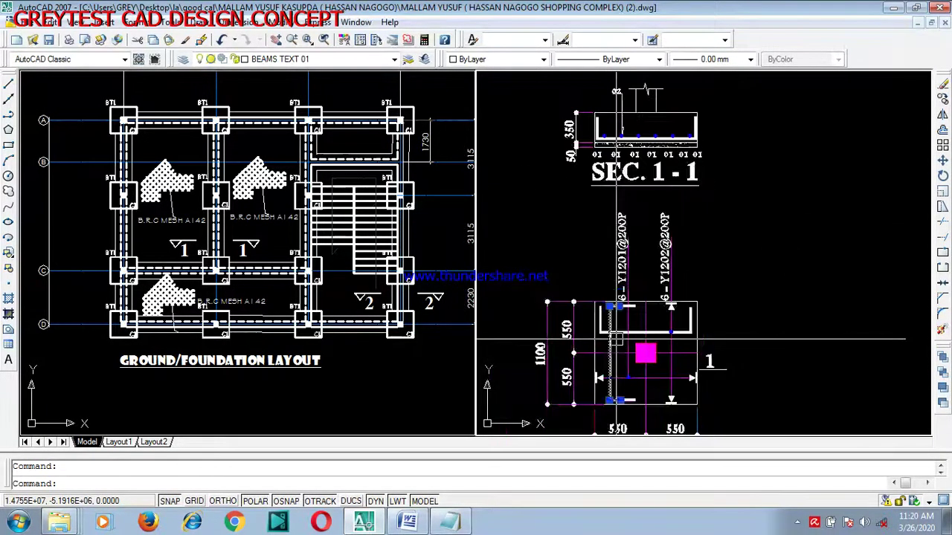
key("Escape")
scroll(625, 342, "up", 3)
scroll(603, 382, "down", 4)
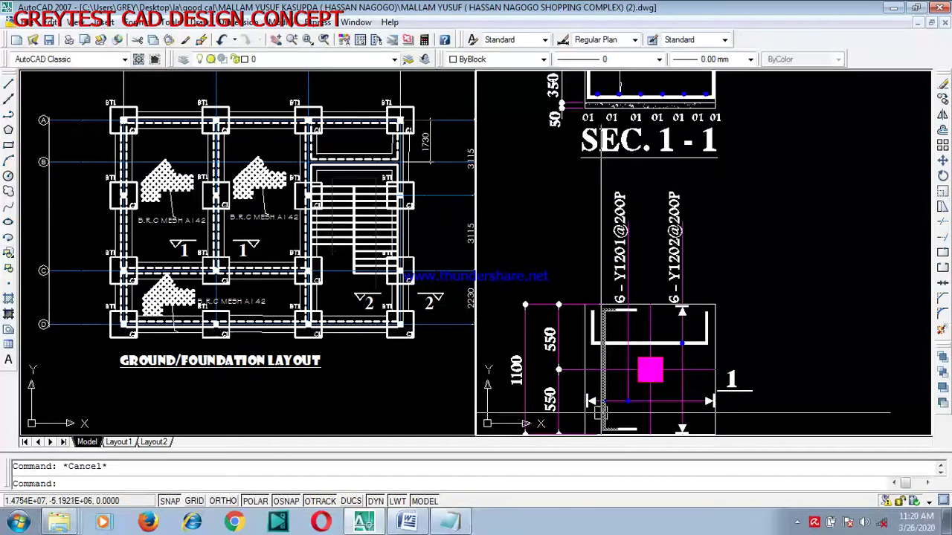
scroll(603, 382, "up", 5)
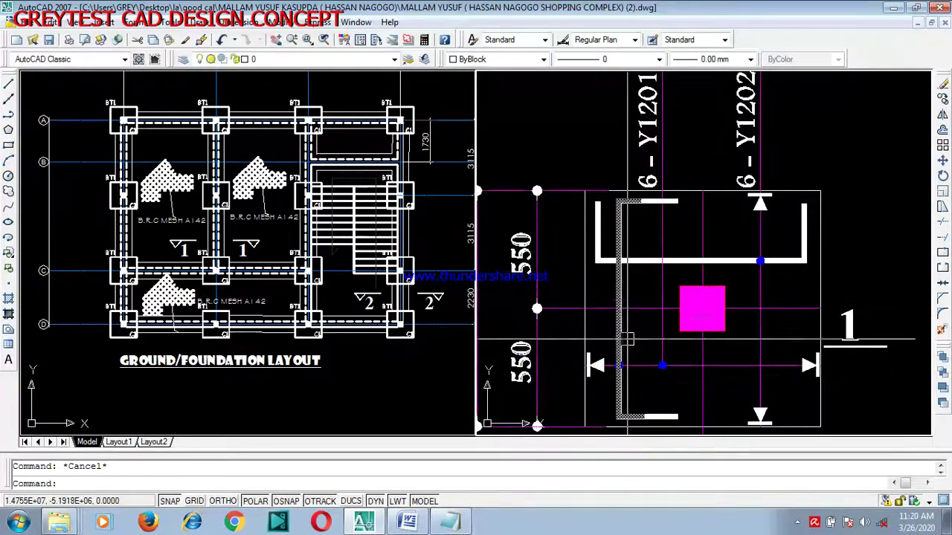
scroll(627, 316, "down", 3)
scroll(627, 316, "up", 3)
scroll(640, 327, "down", 2)
scroll(652, 336, "down", 2)
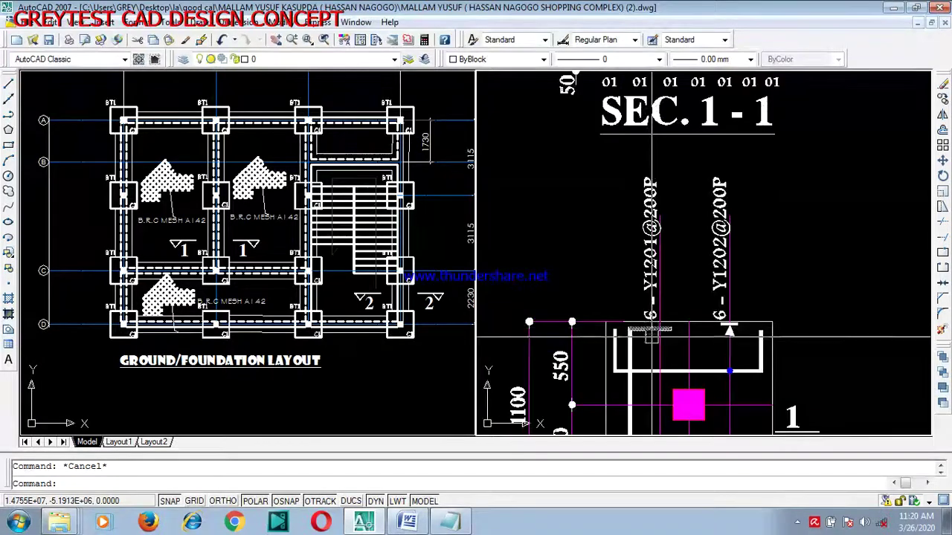
scroll(653, 337, "down", 2)
Compare the 01 bar marks and bar dots in SEC. 1 - 1 with the plan labels, and inspect the layer beneath the base.
scroll(649, 180, "up", 3)
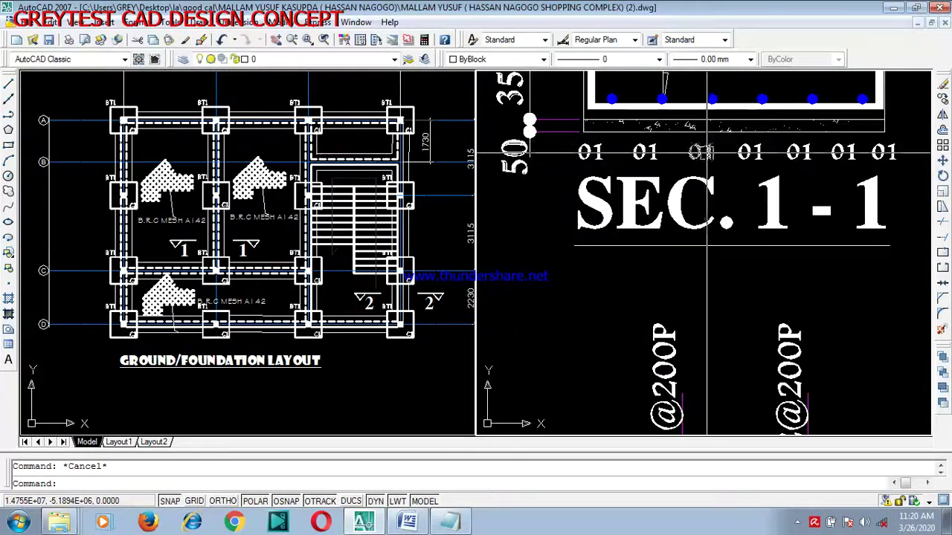
scroll(675, 145, "down", 2)
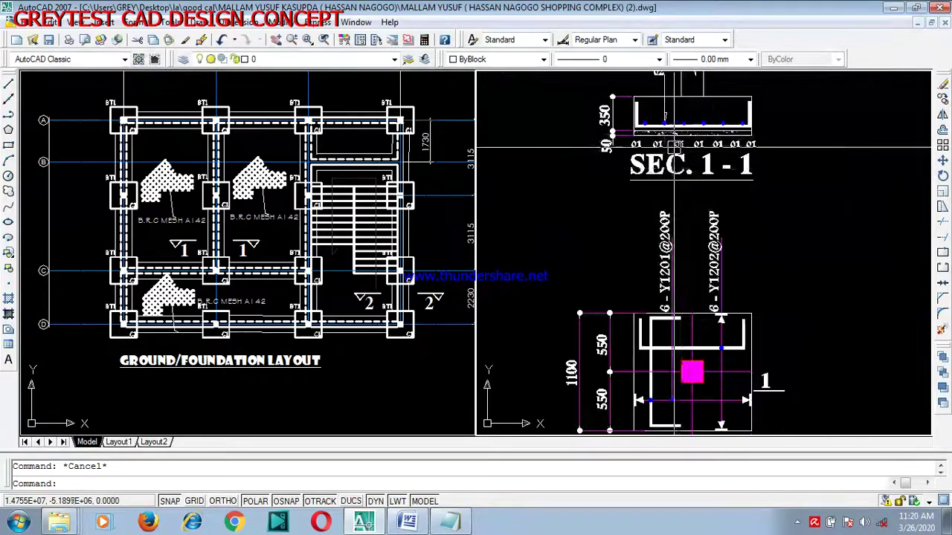
scroll(659, 271, "up", 3)
scroll(658, 272, "down", 3)
scroll(624, 321, "up", 3)
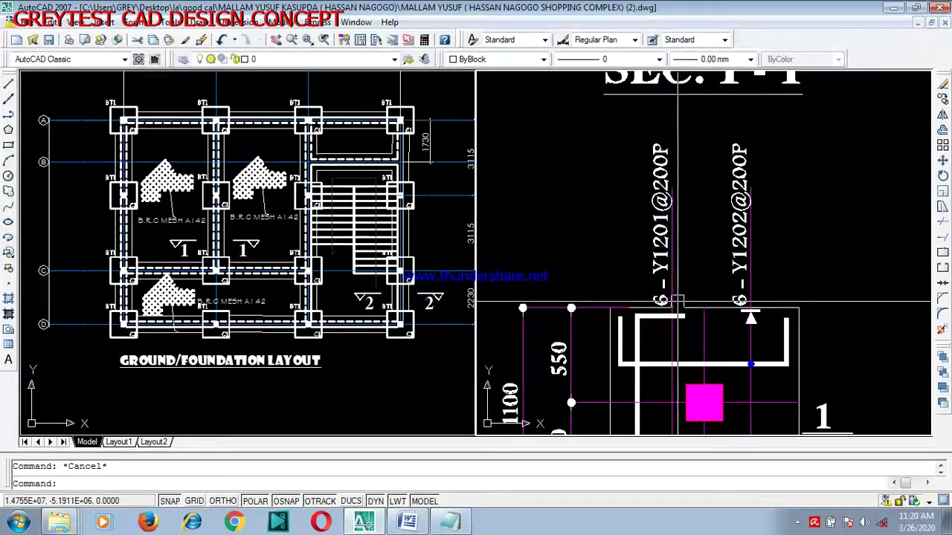
scroll(624, 321, "down", 3)
scroll(593, 172, "up", 4)
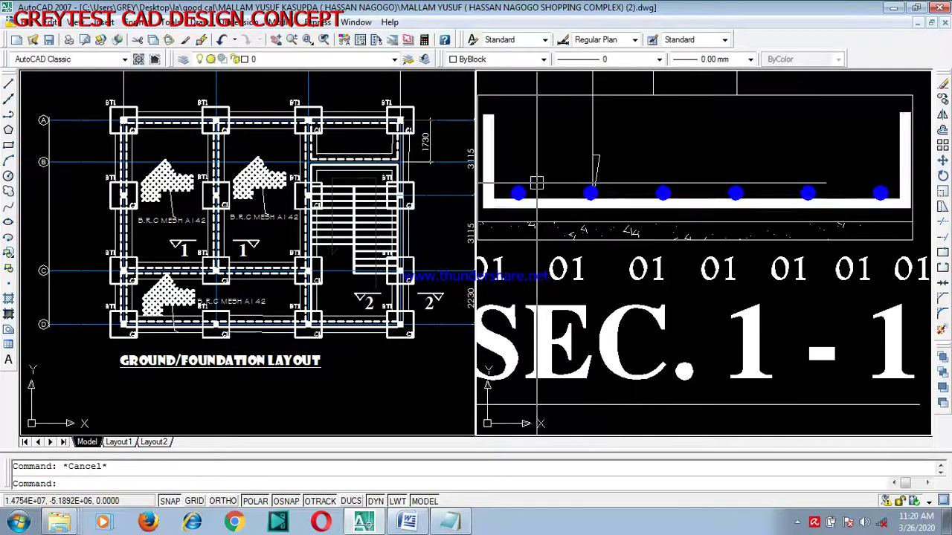
scroll(537, 183, "down", 3)
scroll(603, 201, "up", 2)
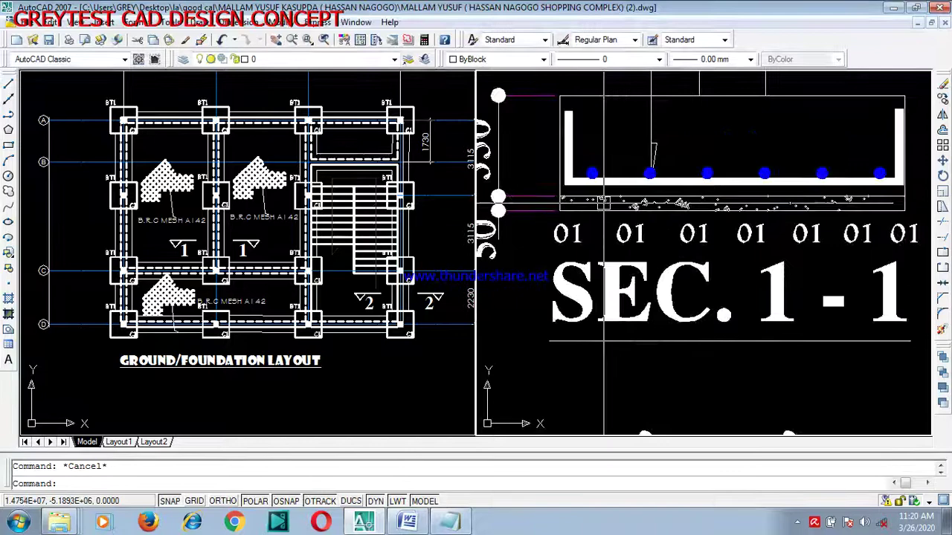
scroll(558, 232, "up", 2)
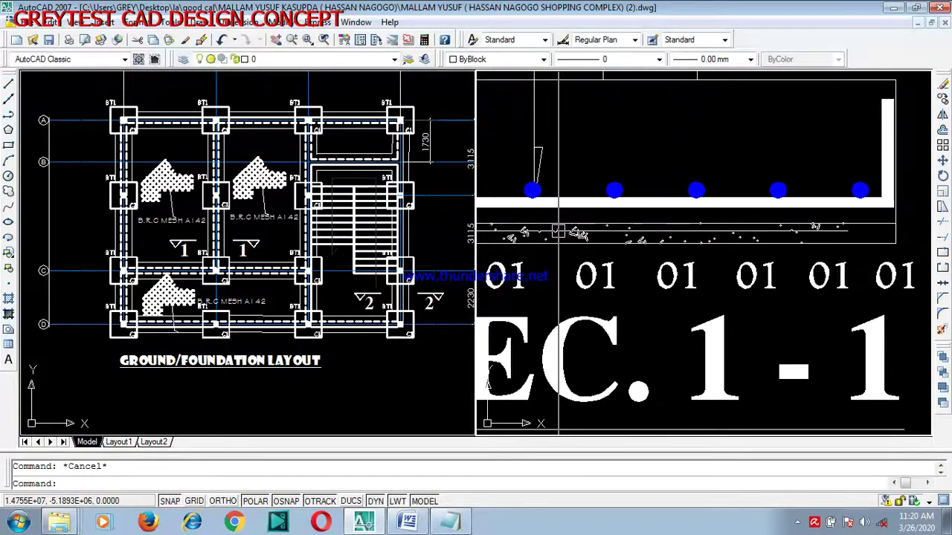
scroll(632, 246, "down", 2)
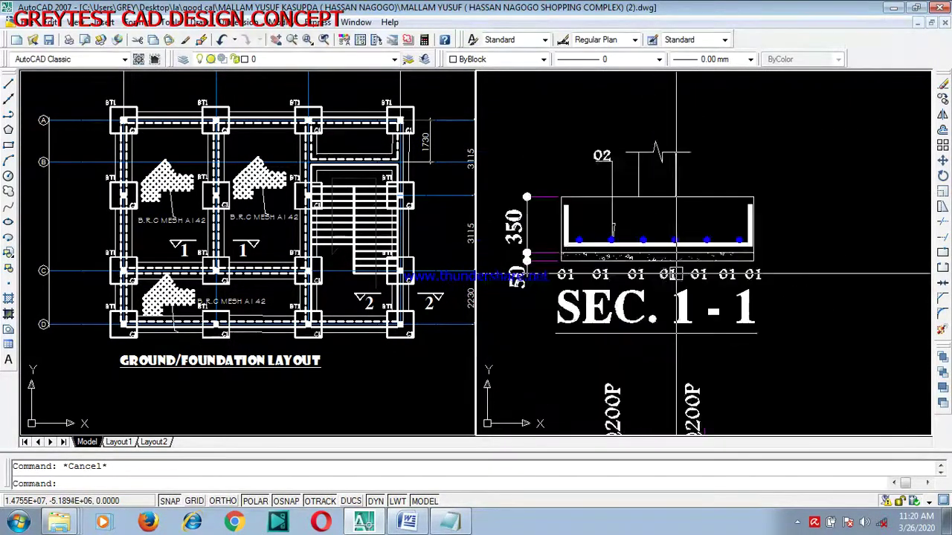
Review the whole B.T.1 base detail and examine the lower part of the COL. 1 elevation with its bars and links.
scroll(576, 371, "down", 3)
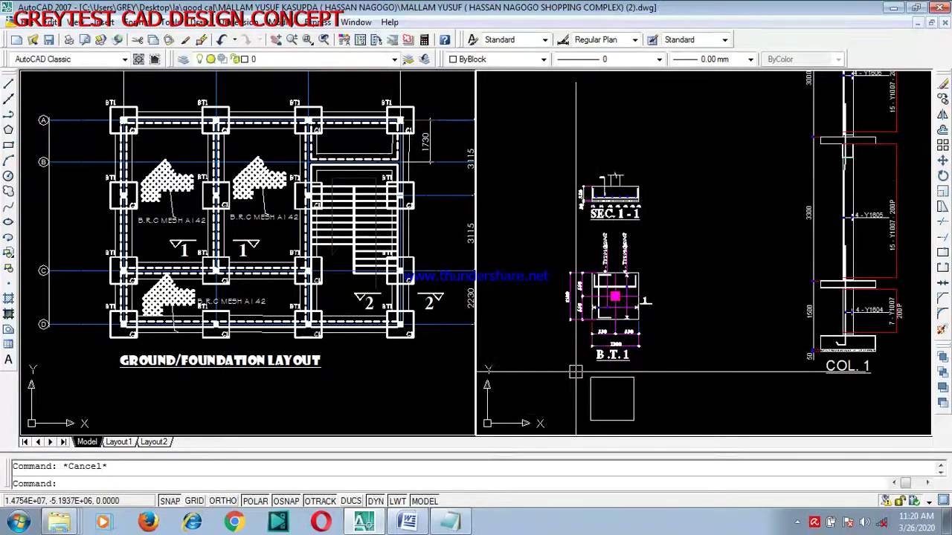
scroll(580, 368, "up", 5)
scroll(556, 294, "down", 5)
scroll(556, 294, "up", 4)
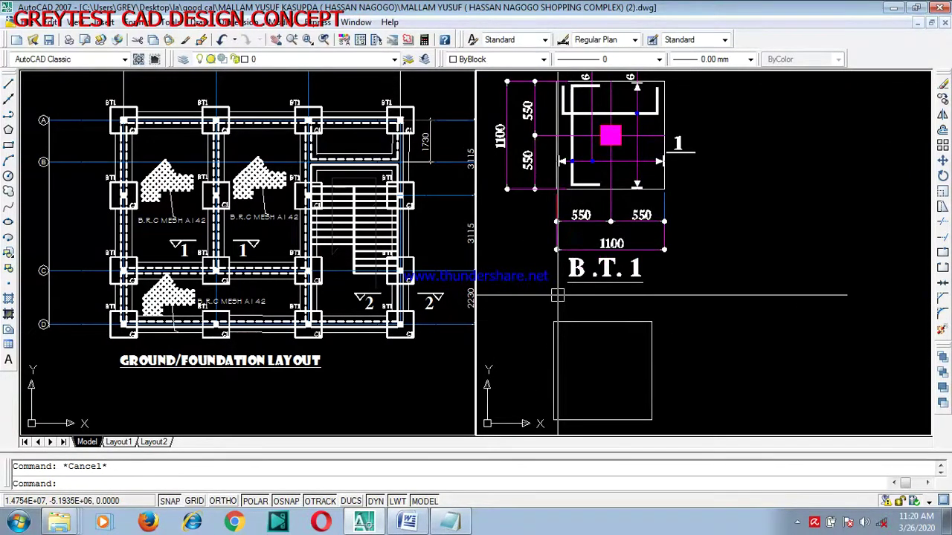
scroll(556, 295, "down", 4)
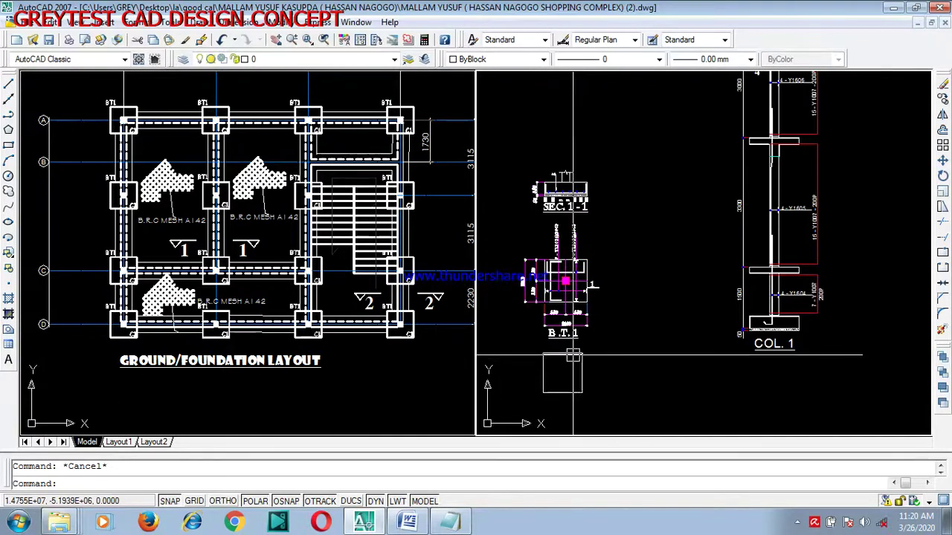
scroll(573, 357, "down", 3)
scroll(622, 415, "up", 5)
scroll(506, 364, "down", 3)
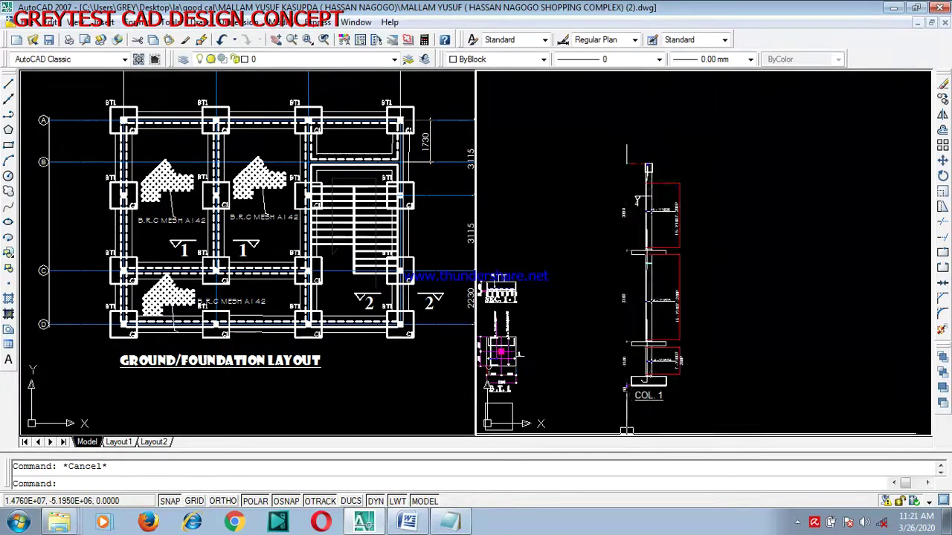
middle_click_drag(493, 365, 595, 364)
scroll(618, 305, "up", 4)
scroll(602, 387, "up", 5)
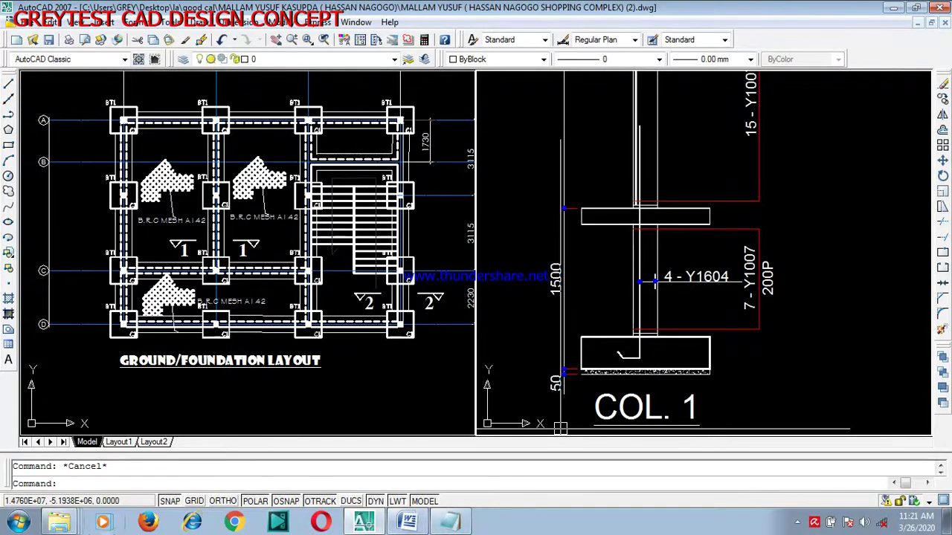
Open the COL001 design file from the RCD 2000 folder in Notepad and maximize its window.
left_click(59, 523)
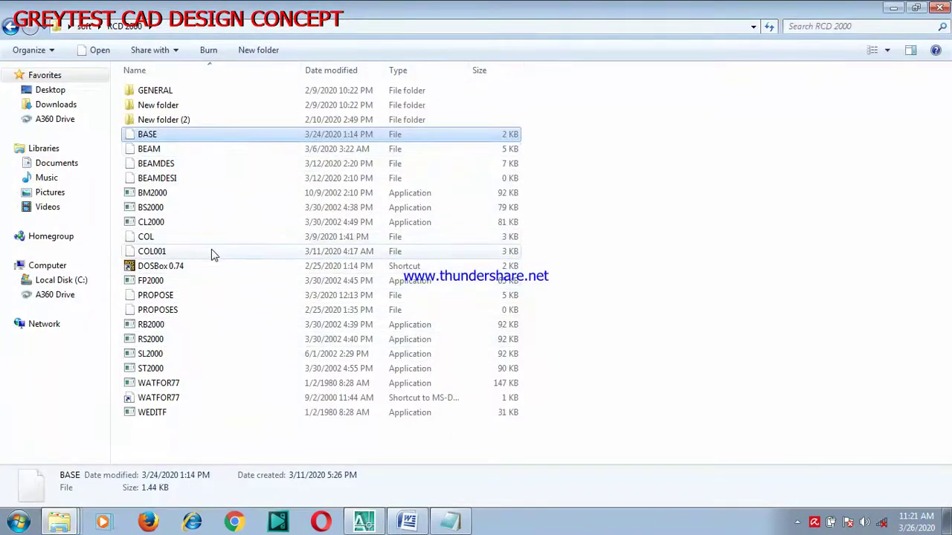
double_click(205, 256)
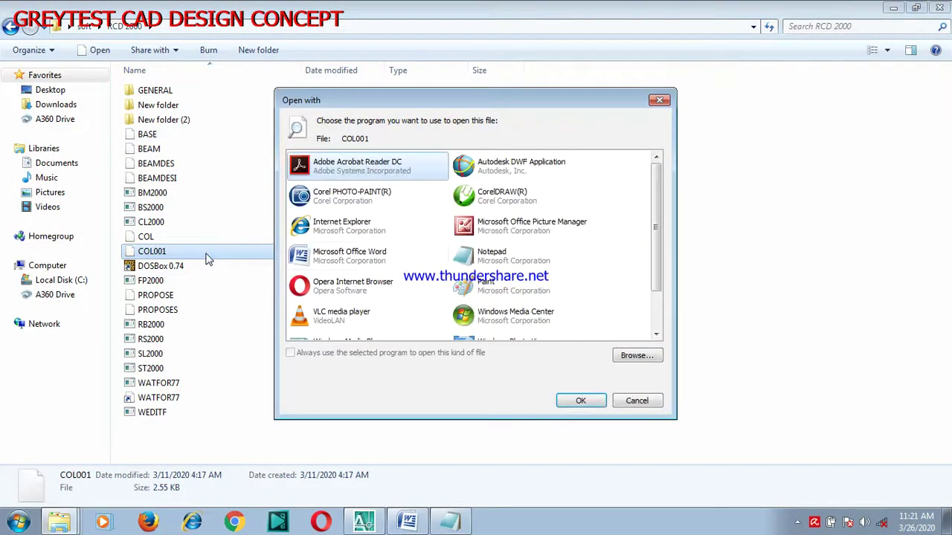
left_click(525, 267)
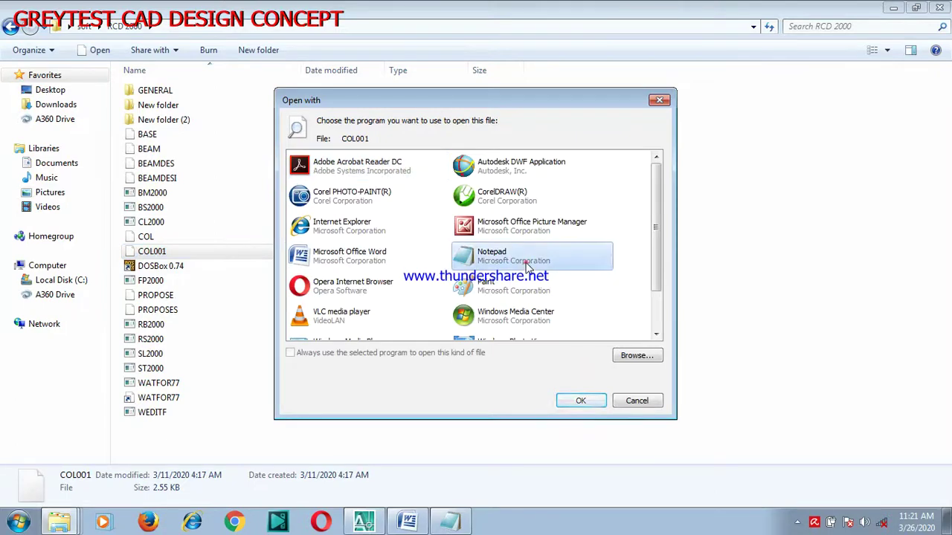
left_click(581, 401)
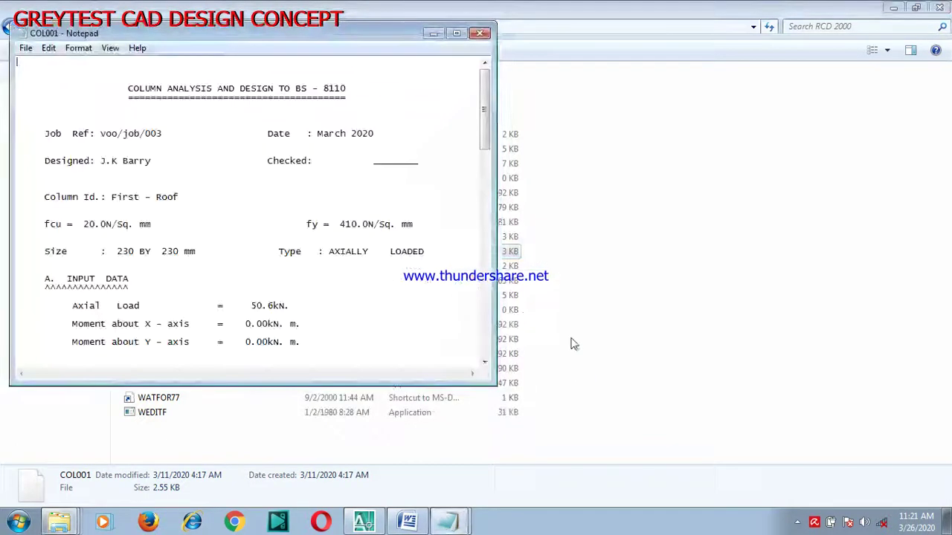
left_click(457, 34)
Review the input data and provided bars and links for the First - Roof and Ground - first columns in the report.
scroll(134, 230, "down", 6)
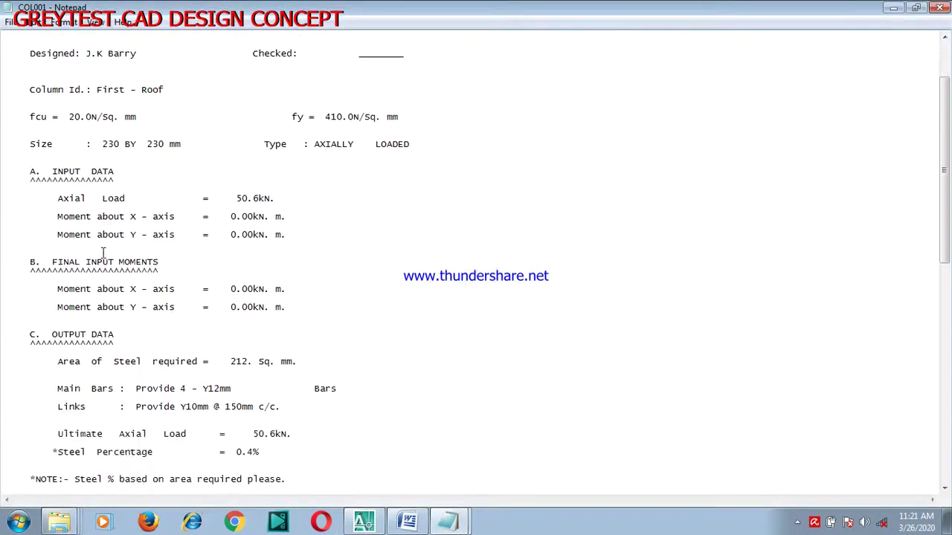
scroll(185, 202, "up", 3)
scroll(213, 210, "down", 8)
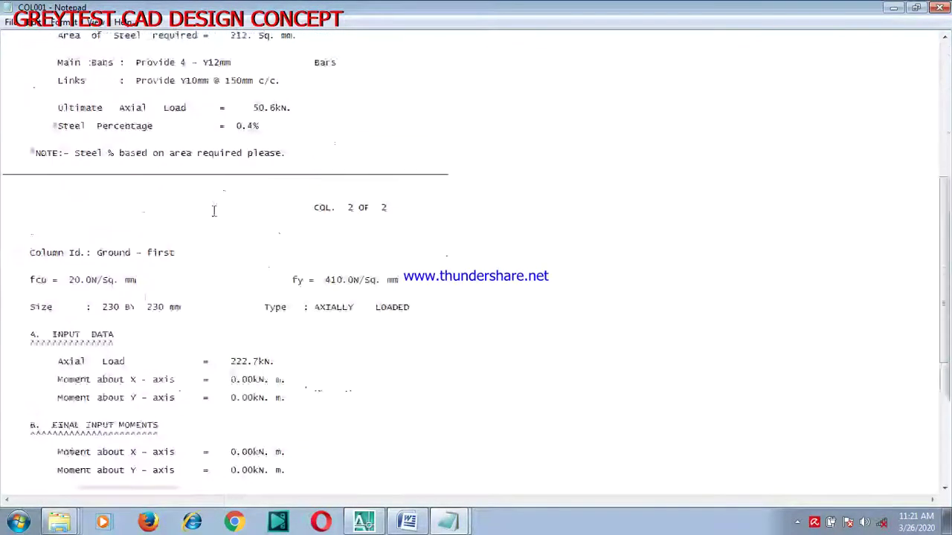
scroll(242, 134, "up", 8)
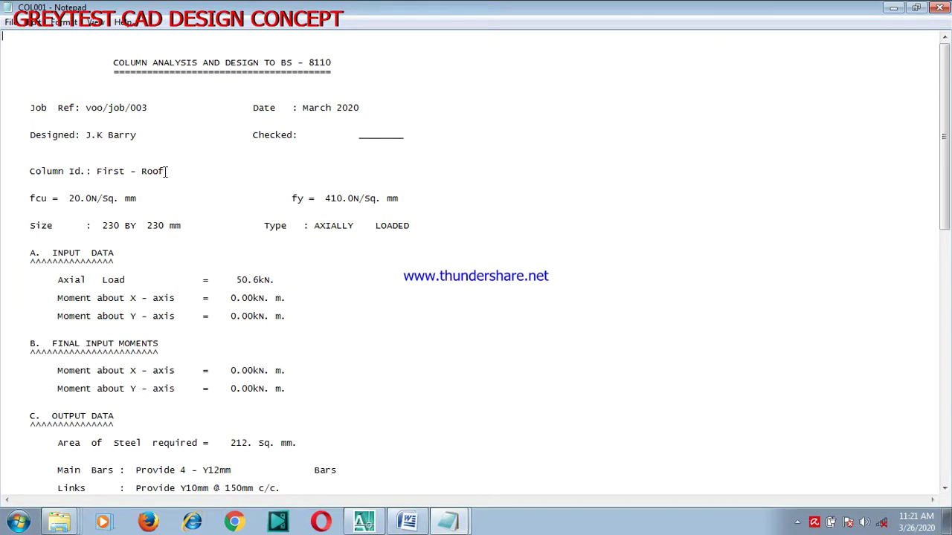
Compare the column size, axial load, required steel, main bars and links of the two storeys in the COL001 report.
scroll(196, 244, "down", 8)
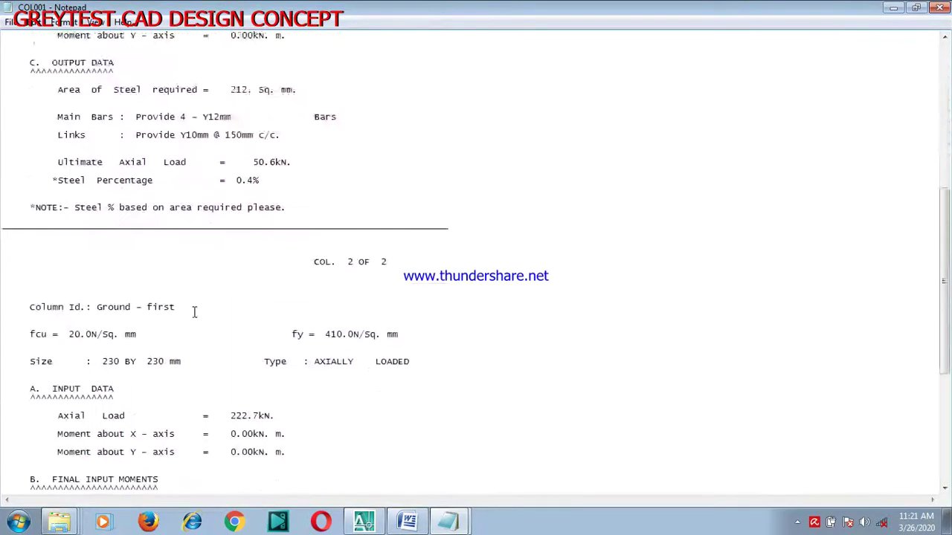
scroll(164, 246, "down", 4)
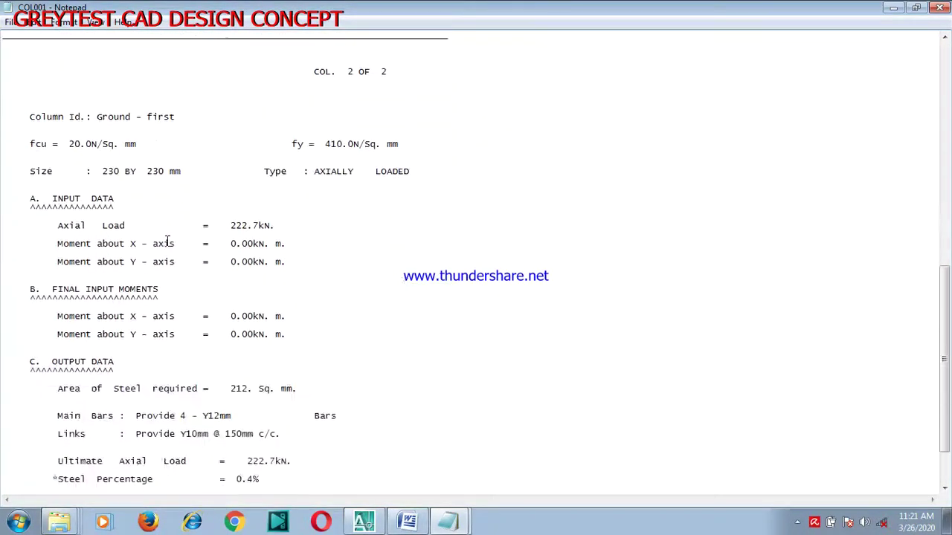
scroll(223, 219, "up", 1)
scroll(290, 227, "down", 1)
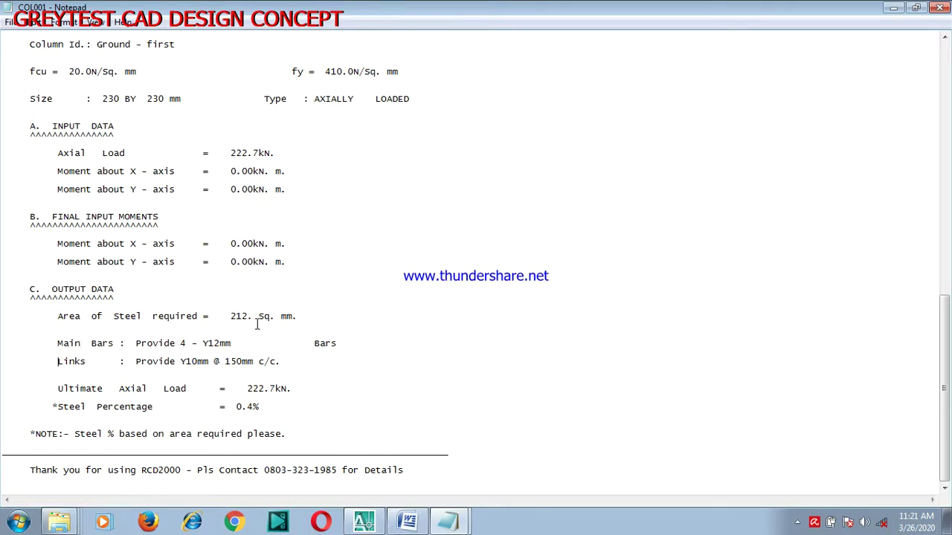
scroll(261, 248, "down", 20)
scroll(261, 230, "up", 5)
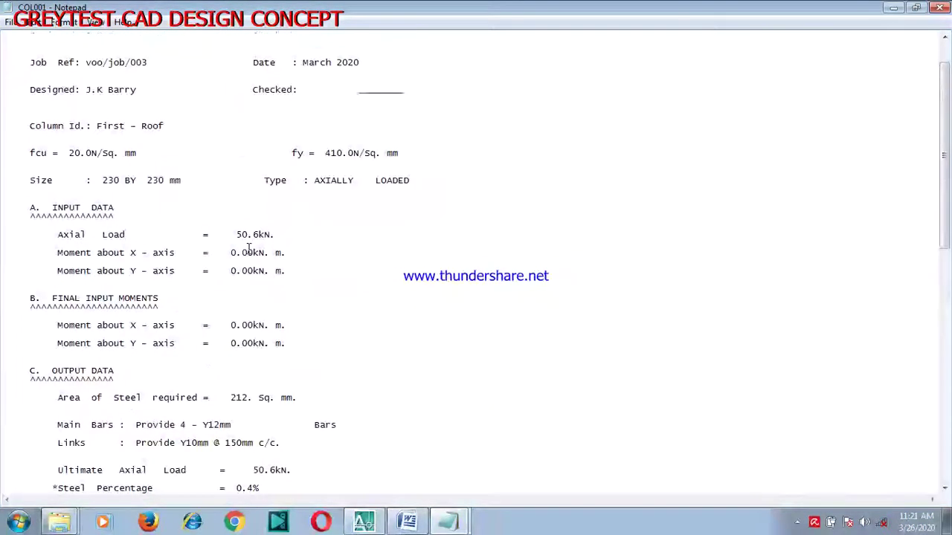
scroll(132, 158, "down", 1)
scroll(45, 131, "down", 1)
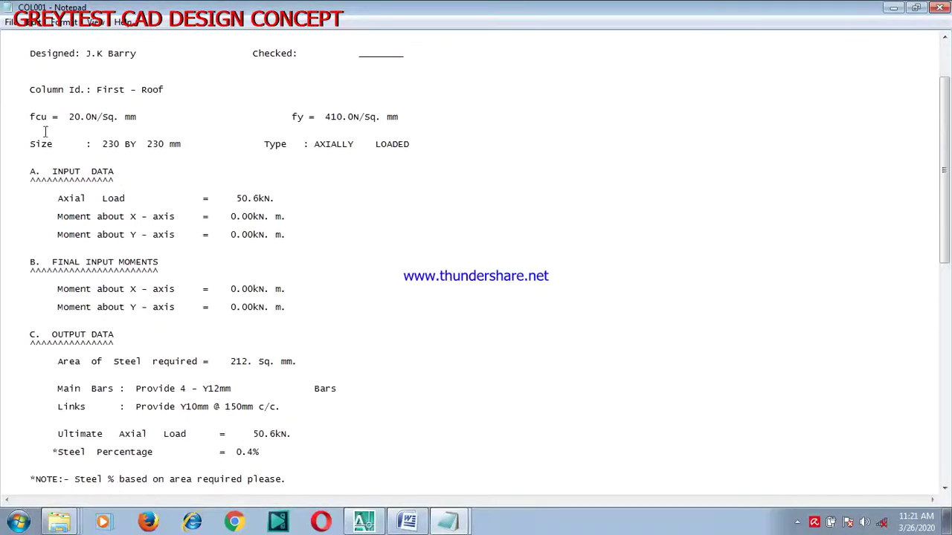
scroll(166, 224, "down", 1)
scroll(178, 392, "up", 1)
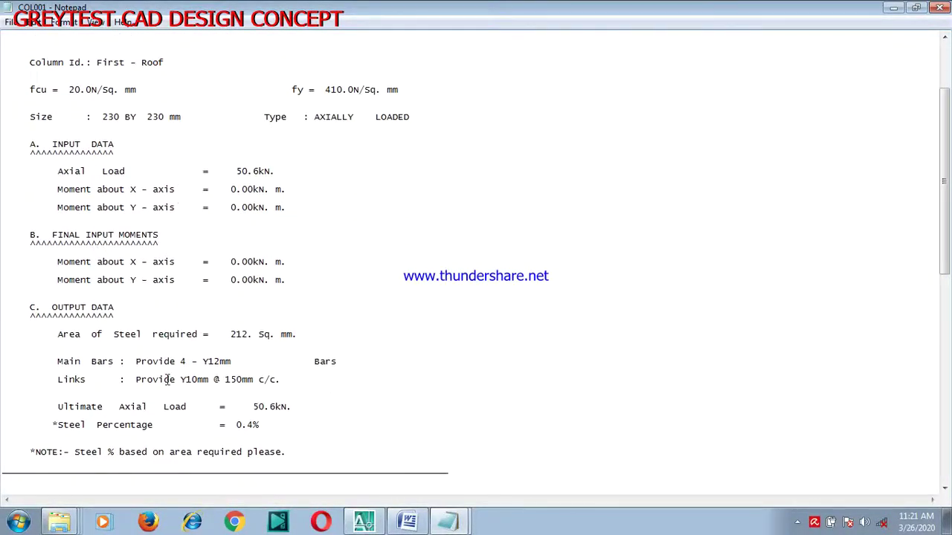
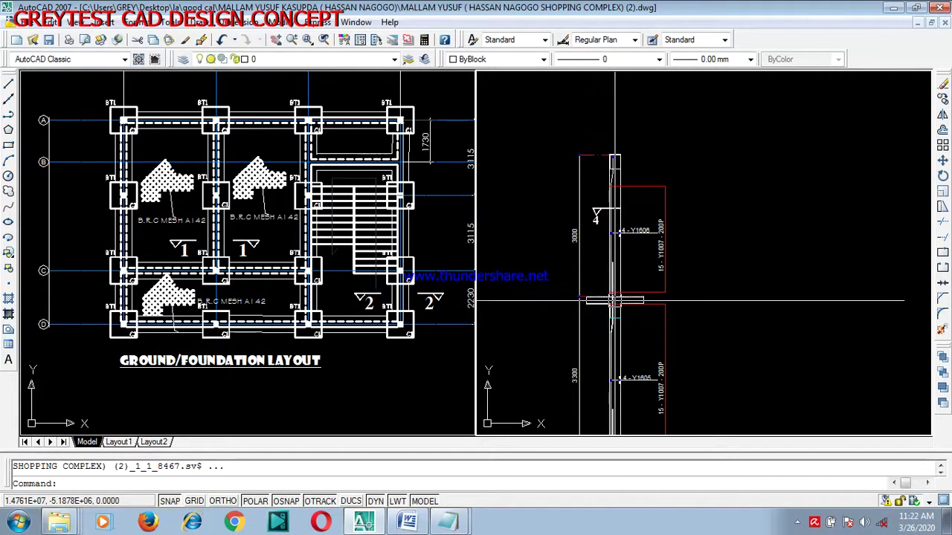
Switch to AutoCAD and measure the first floor slab's thickness on the COL. 1 elevation with a linear dimension, without placing it.
scroll(615, 301, "up", 5)
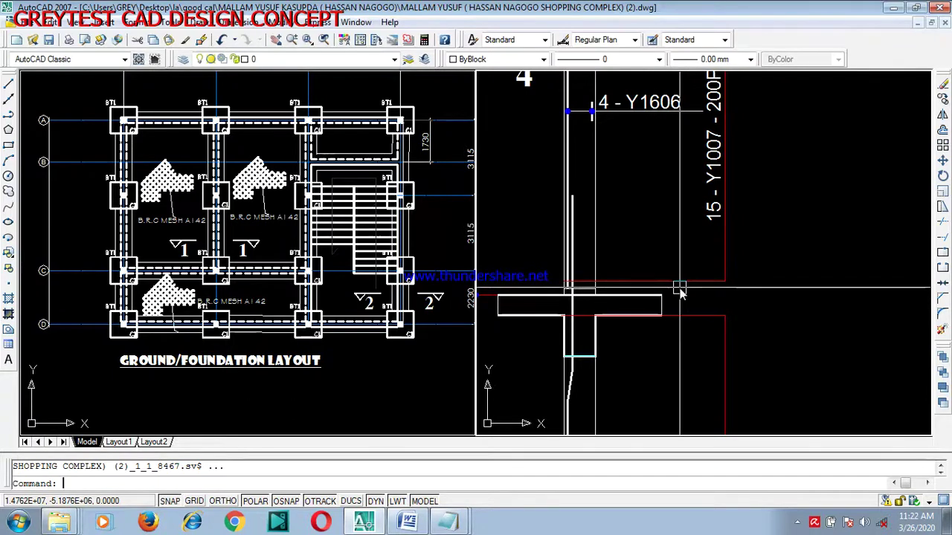
type("dli")
key("Return")
left_click(661, 316)
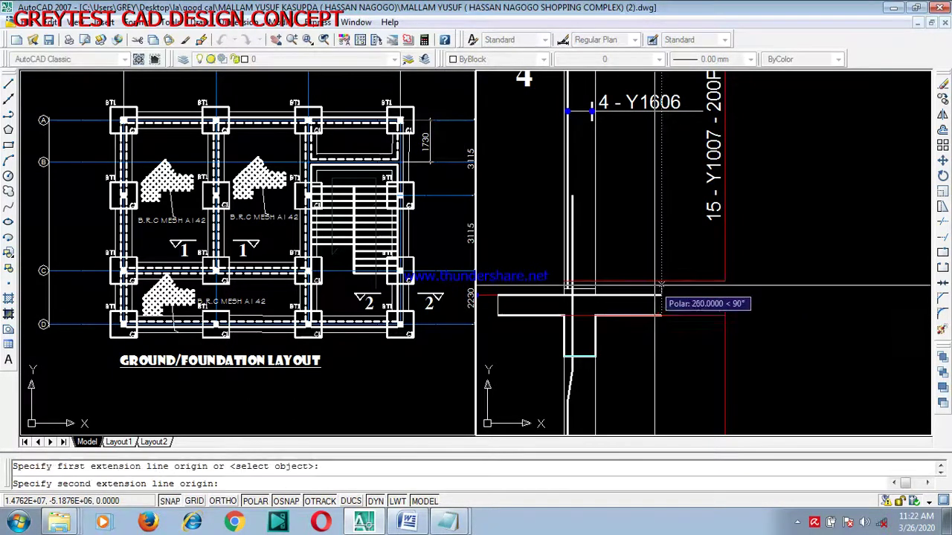
left_click(661, 296)
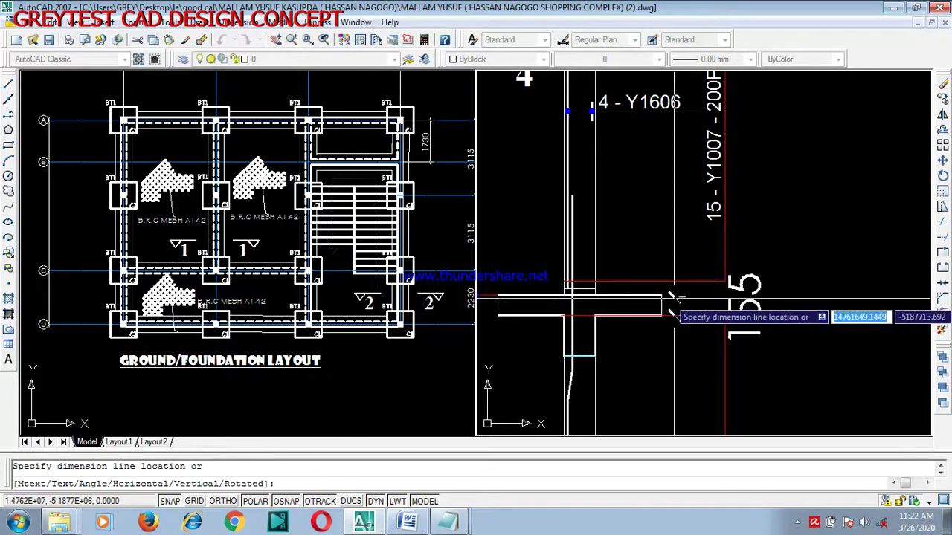
key("Escape")
scroll(655, 305, "down", 3)
scroll(636, 303, "up", 5)
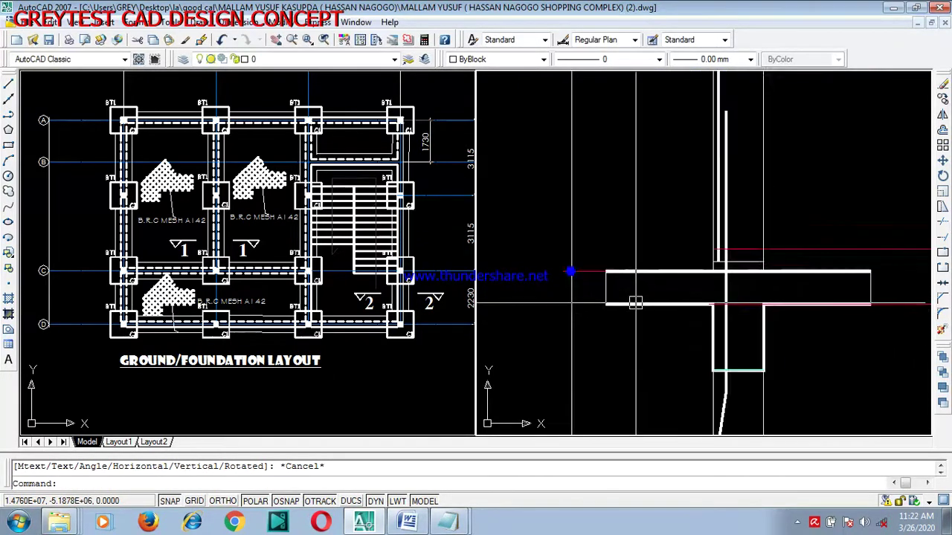
Measure the ground floor slab's thickness between the 3300 and 1500 column heights with a linear dimension, without placing it.
scroll(588, 305, "down", 3)
key("Return")
left_click(625, 346)
left_click(623, 329)
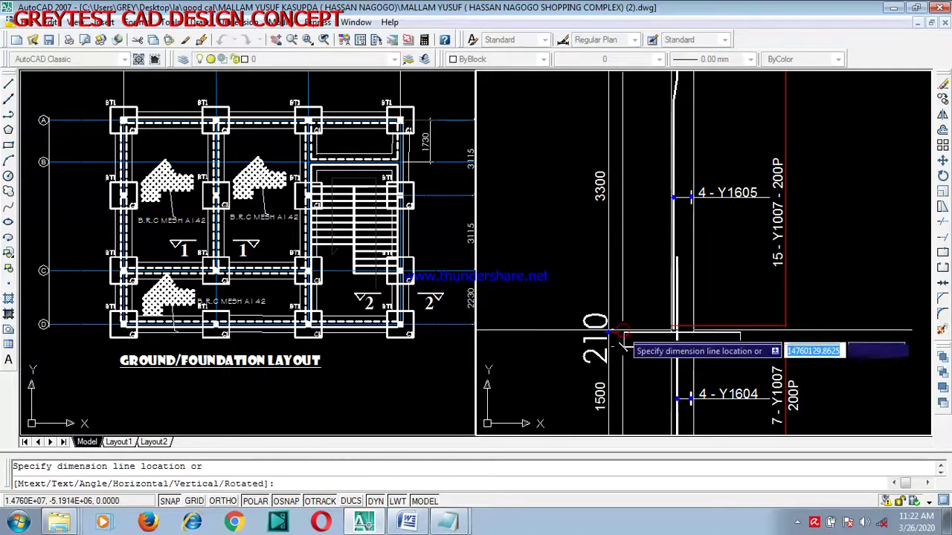
key("Escape")
scroll(617, 334, "up", 4)
key("Return")
left_click(644, 346)
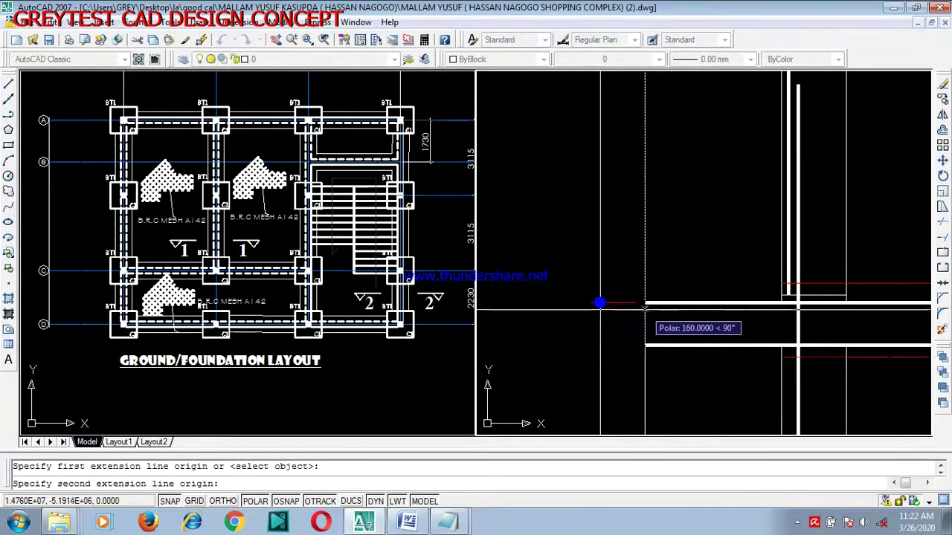
left_click(644, 303)
scroll(640, 303, "down", 2)
key("Escape")
scroll(647, 311, "down", 2)
scroll(648, 314, "up", 3)
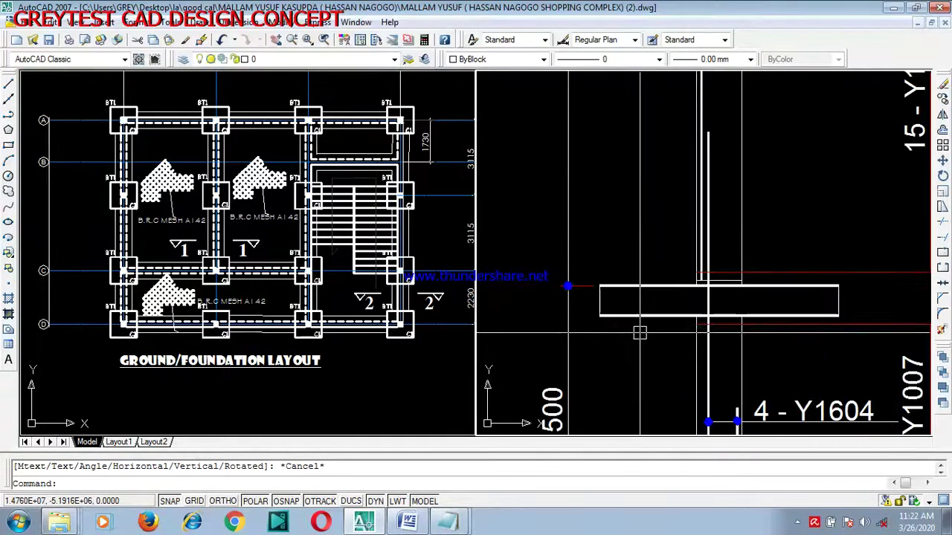
Compare the ground floor slab junction with the first floor slab and its beam on the COL. 1 elevation.
scroll(594, 367, "down", 3)
scroll(710, 310, "up", 2)
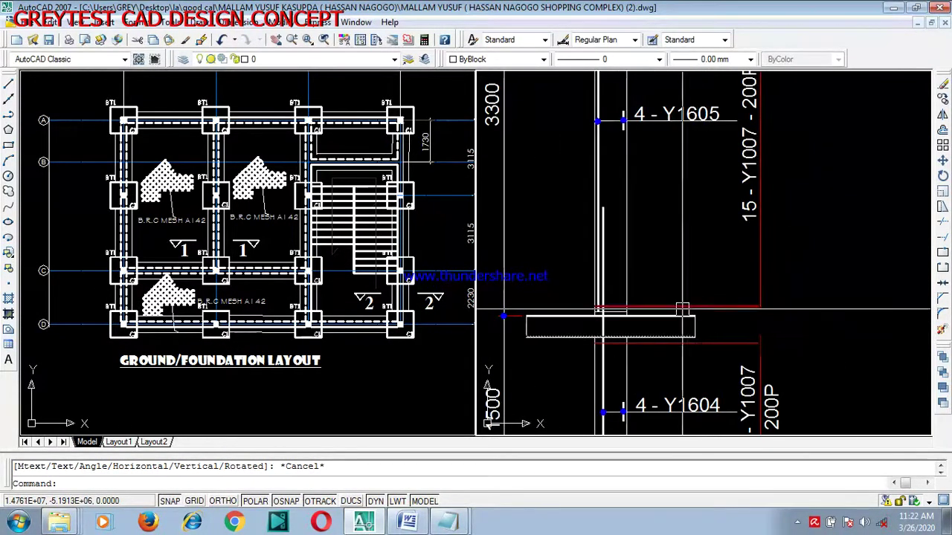
scroll(700, 325, "up", 1)
scroll(714, 312, "down", 2)
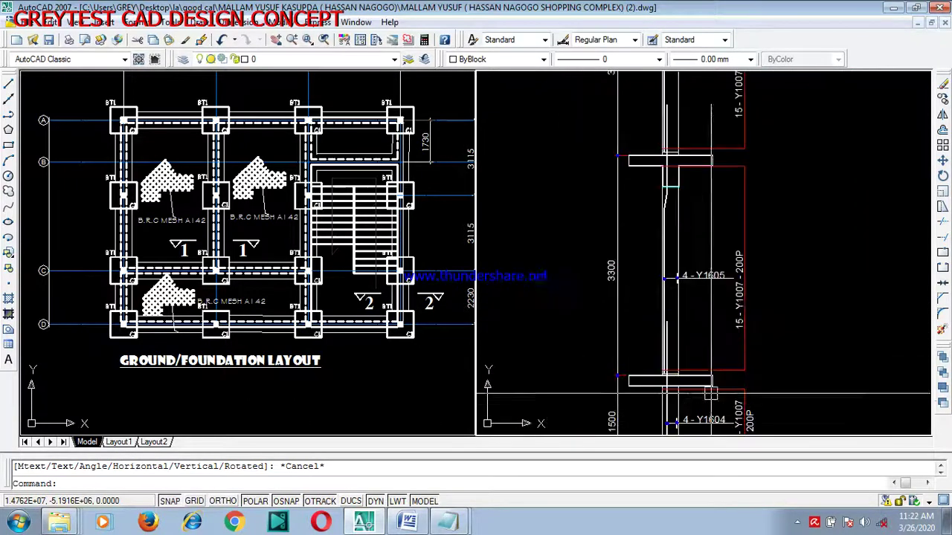
scroll(754, 234, "up", 3)
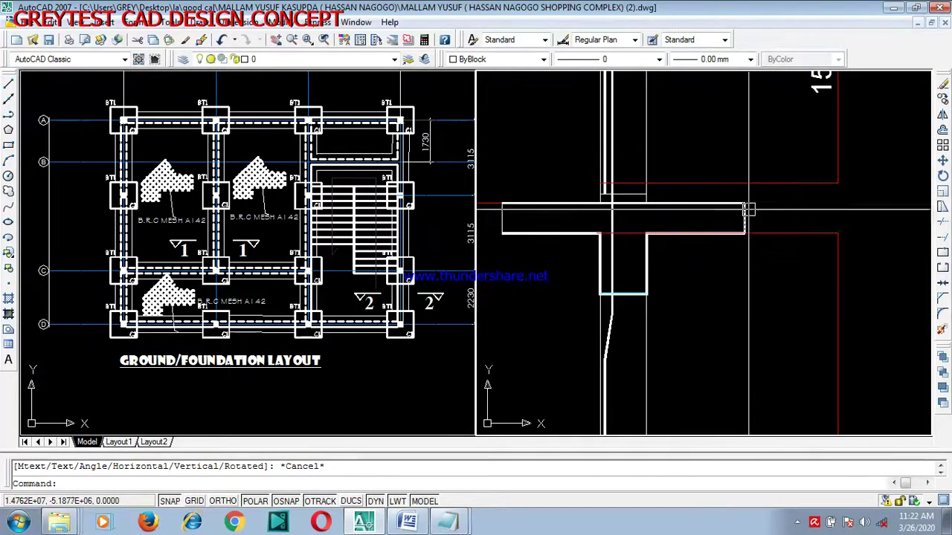
scroll(554, 181, "down", 3)
scroll(610, 299, "up", 2)
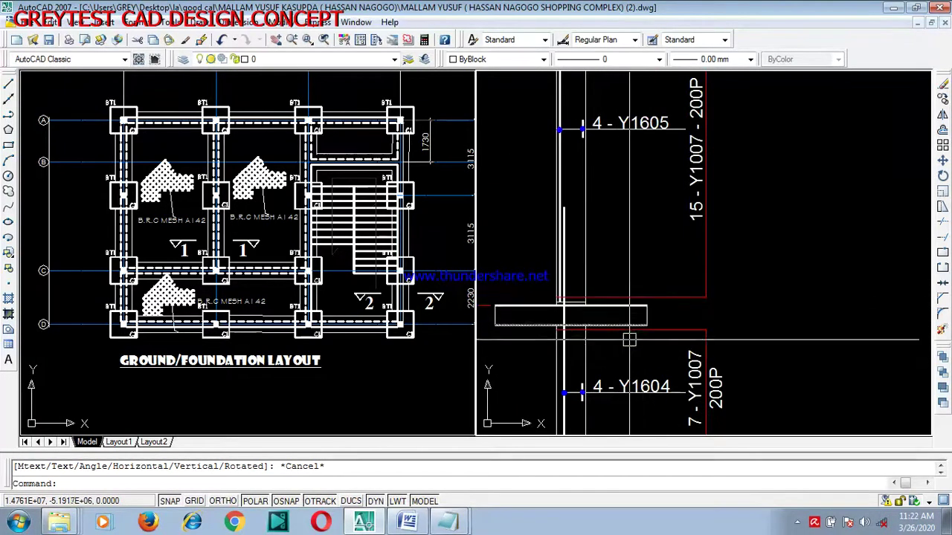
scroll(607, 312, "down", 3)
scroll(670, 291, "up", 3)
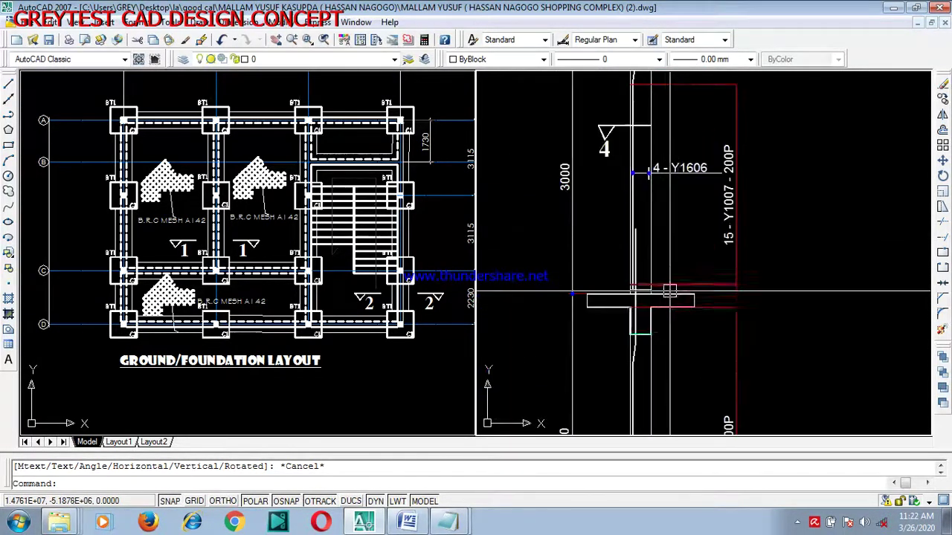
Examine the main bars and links along the 3300 and 3000 column lifts up to the roof beam.
scroll(681, 305, "down", 3)
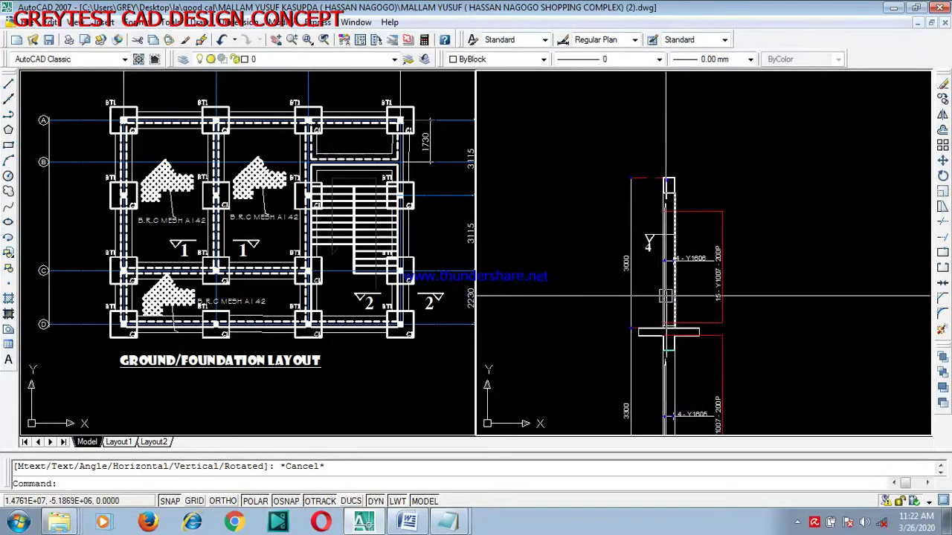
scroll(656, 339, "up", 3)
scroll(673, 311, "down", 4)
scroll(699, 352, "up", 3)
scroll(699, 353, "down", 4)
scroll(685, 334, "up", 3)
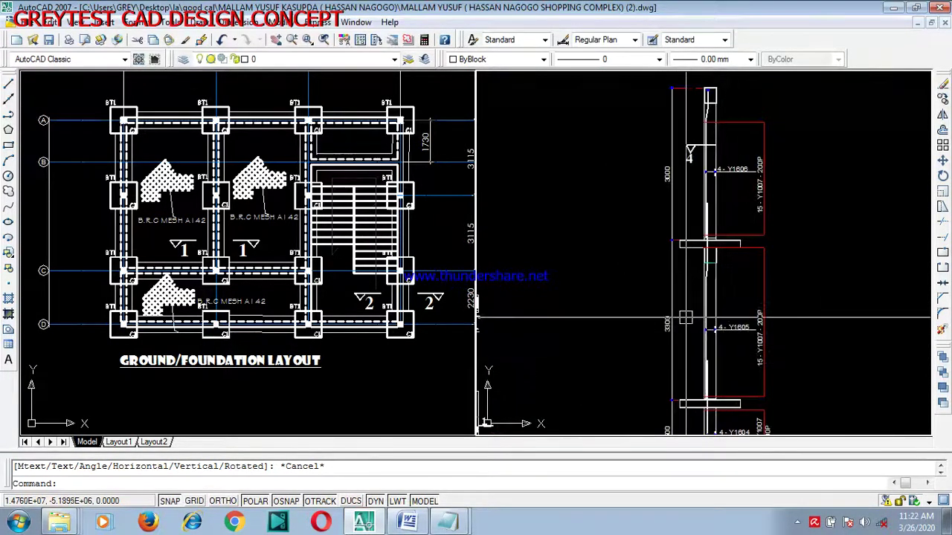
scroll(685, 316, "down", 3)
scroll(714, 268, "up", 4)
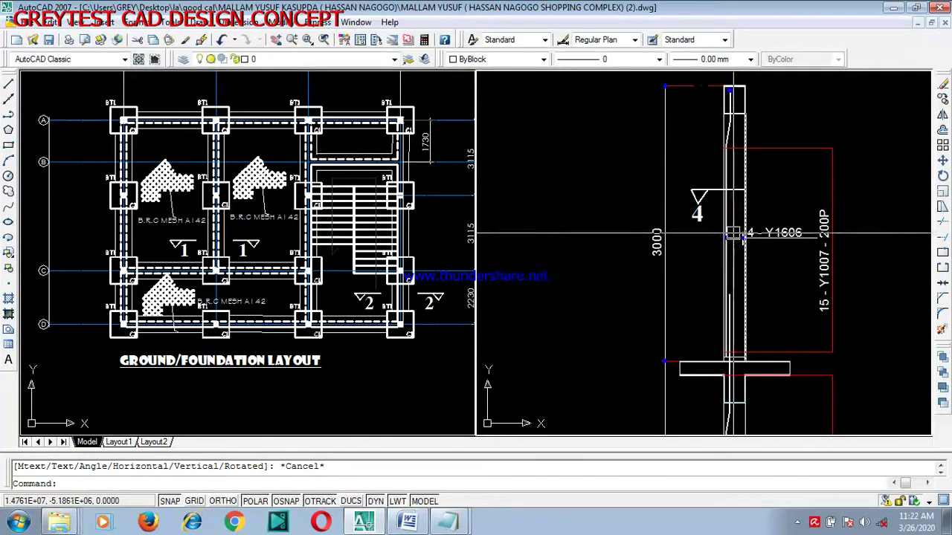
scroll(751, 105, "up", 3)
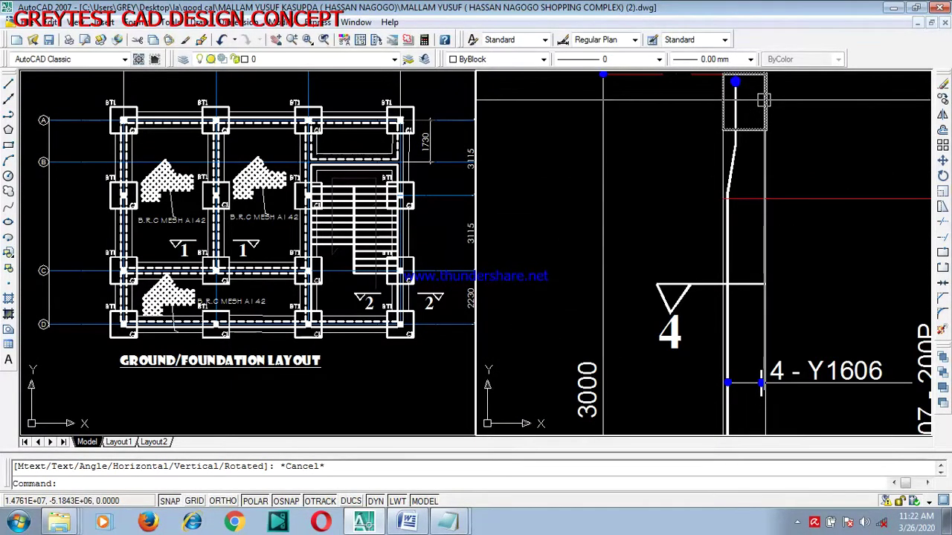
key("Escape")
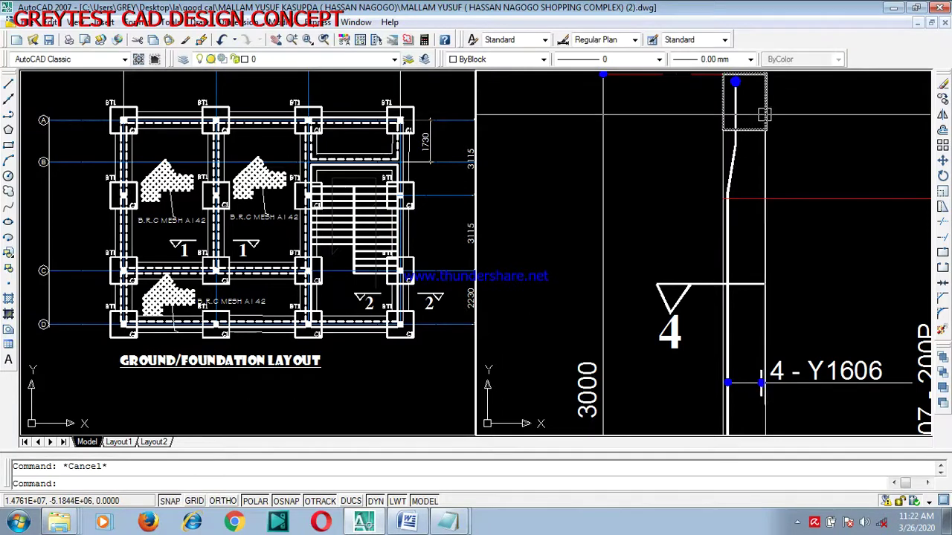
Inspect the beam beneath the first floor slab and the cranked column bar passing through it.
scroll(763, 114, "down", 5)
scroll(762, 114, "up", 2)
scroll(762, 114, "down", 3)
scroll(719, 113, "up", 6)
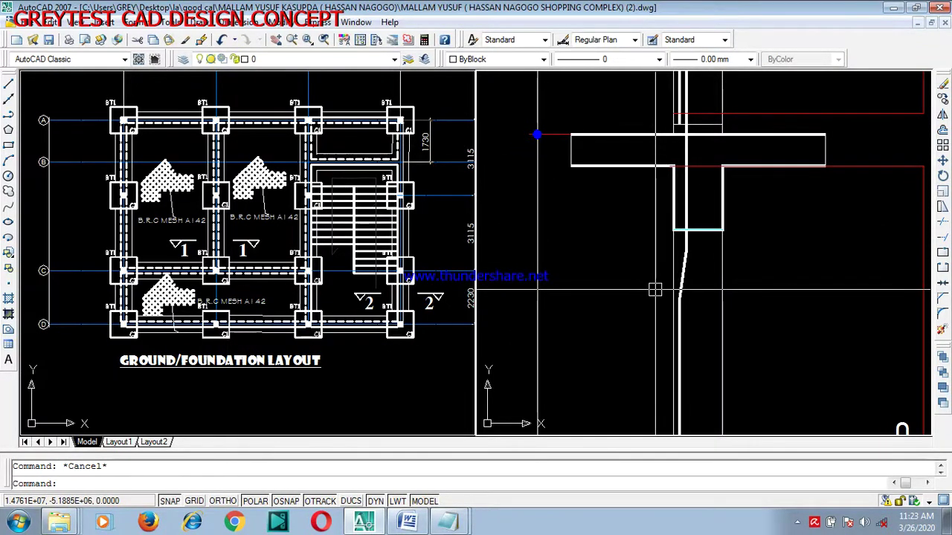
type("s")
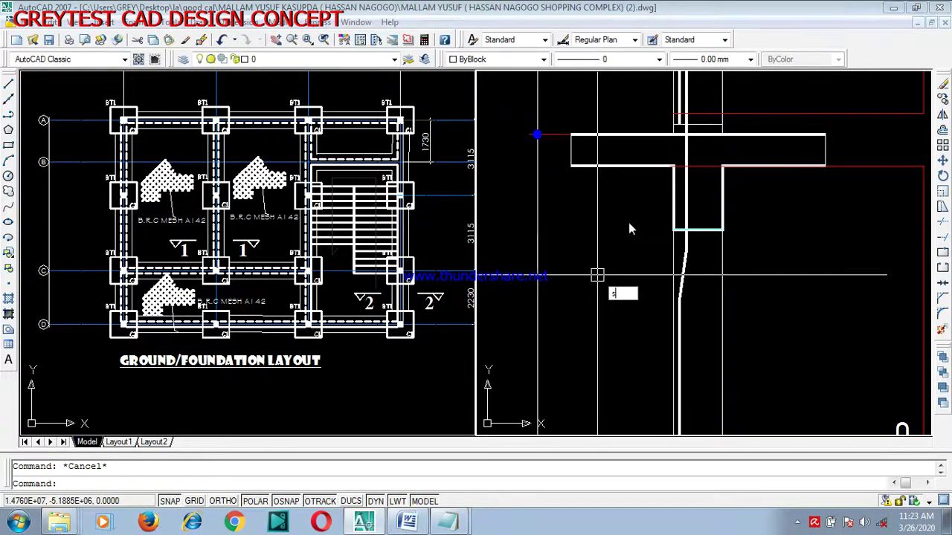
scroll(636, 256, "down", 4)
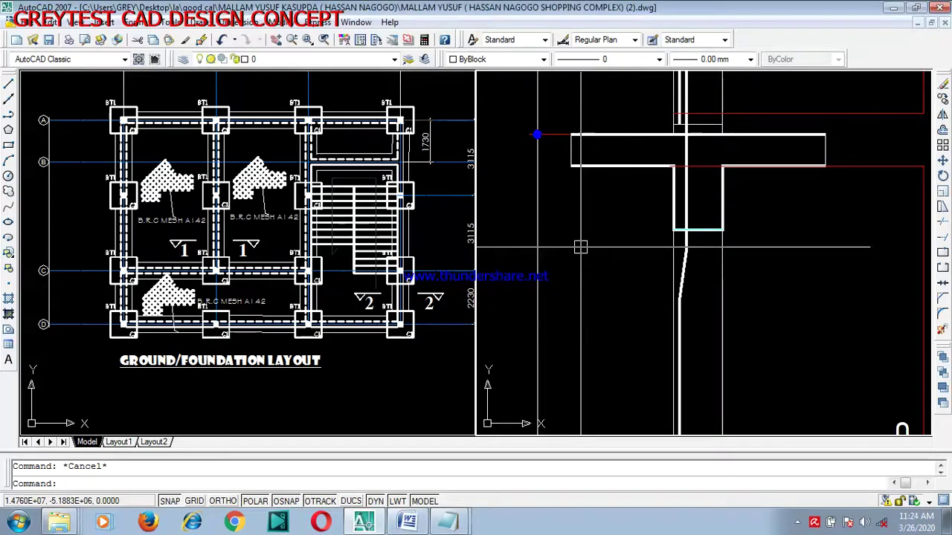
scroll(670, 288, "up", 2)
scroll(654, 275, "down", 1)
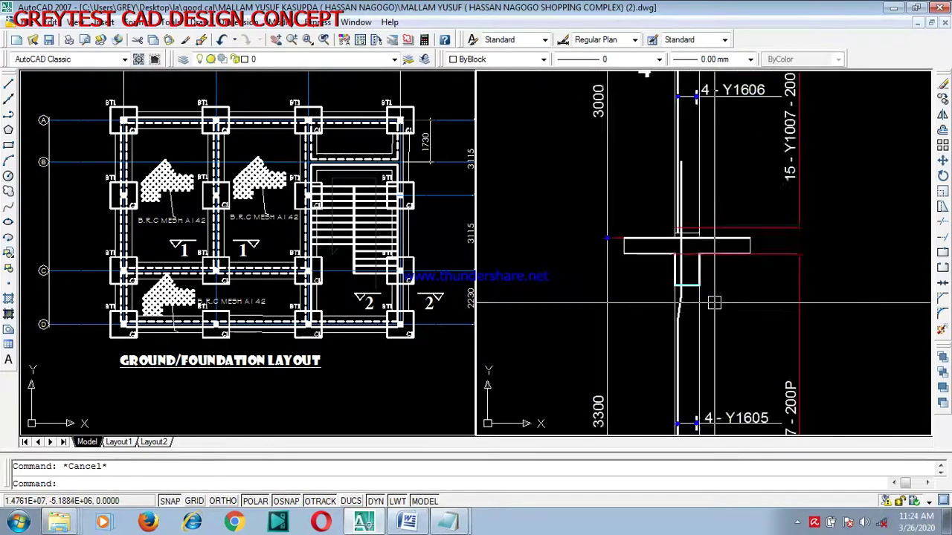
scroll(622, 237, "up", 3)
scroll(669, 267, "up", 4)
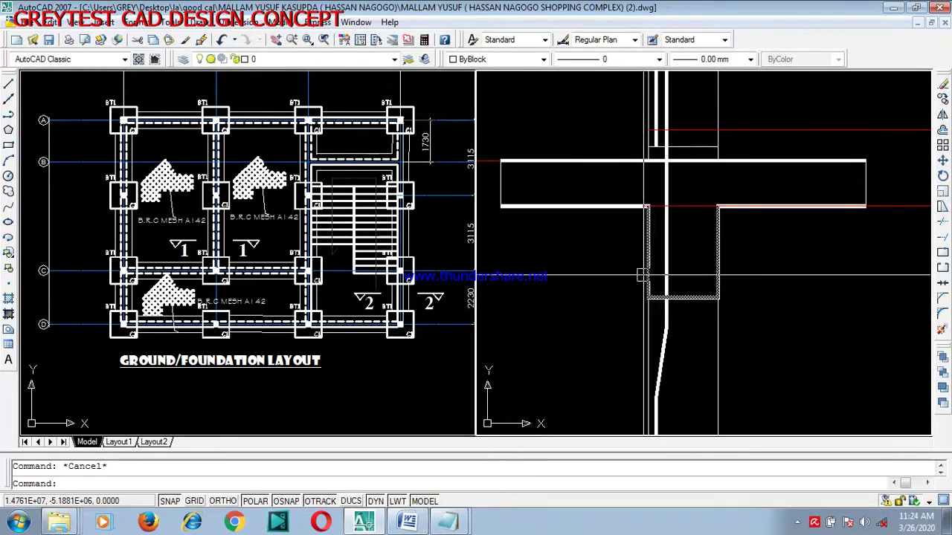
scroll(707, 256, "down", 5)
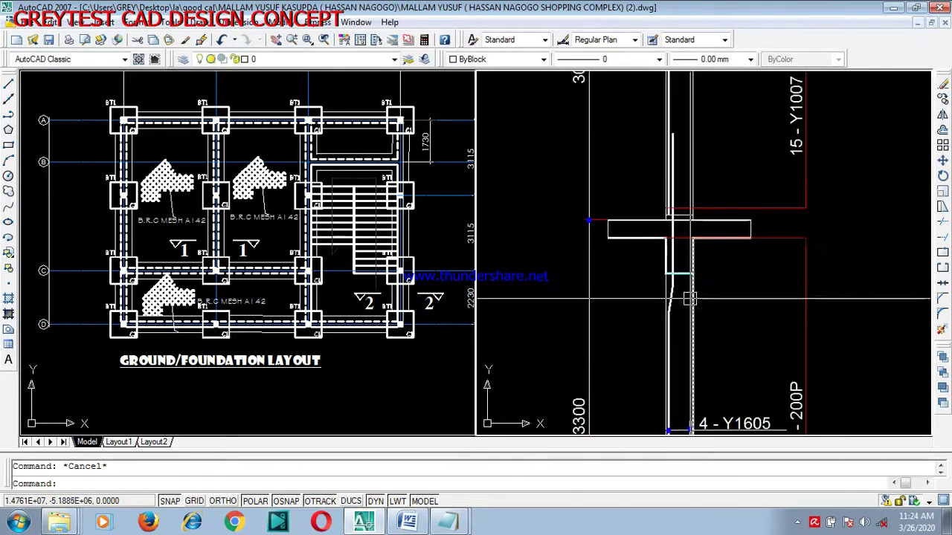
Compare the column bar's continuation above the first floor slab with its termination in the roof beam.
scroll(722, 297, "down", 3)
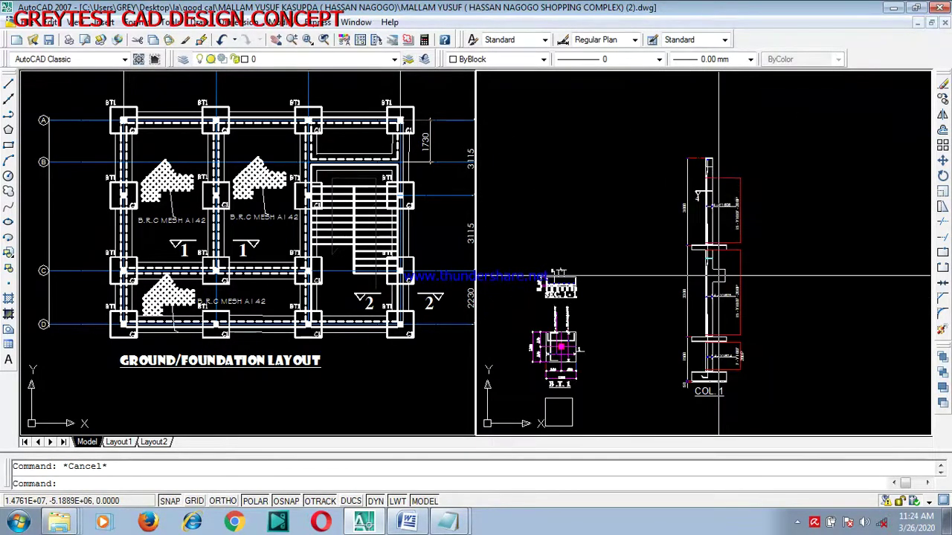
scroll(731, 325, "up", 6)
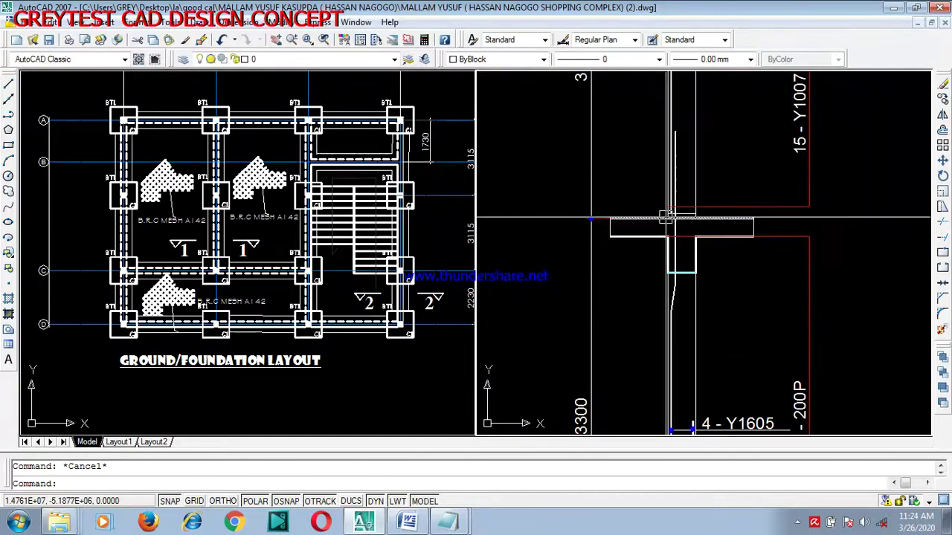
scroll(733, 243, "down", 2)
scroll(733, 243, "down", 3)
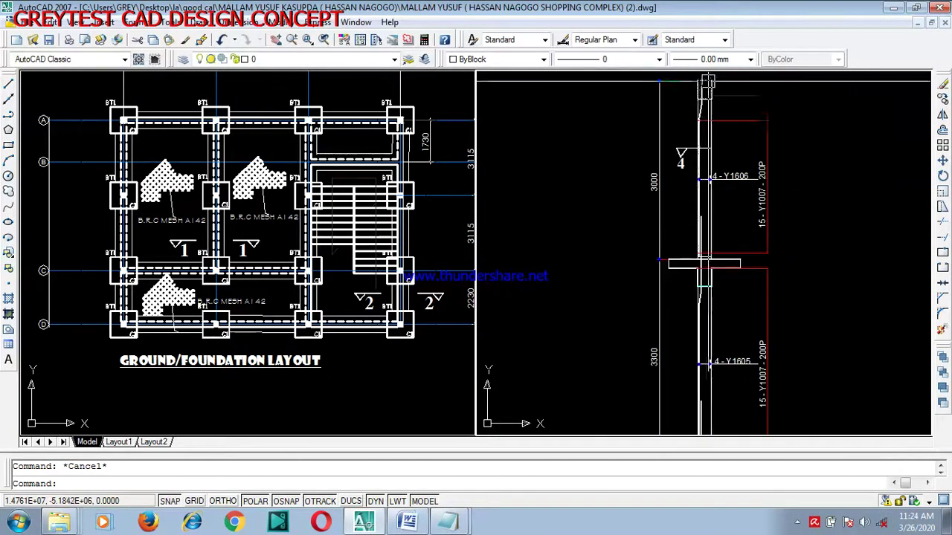
scroll(671, 93, "up", 5)
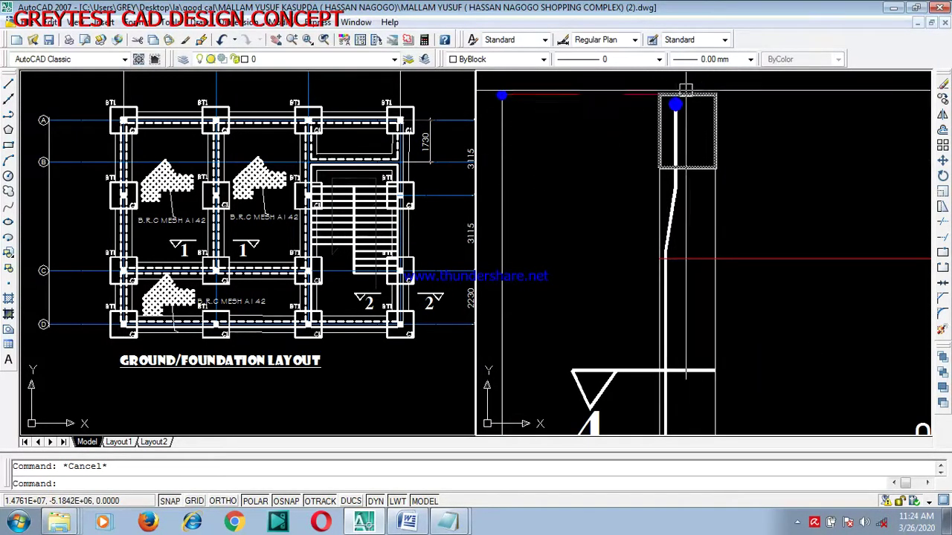
scroll(701, 163, "down", 4)
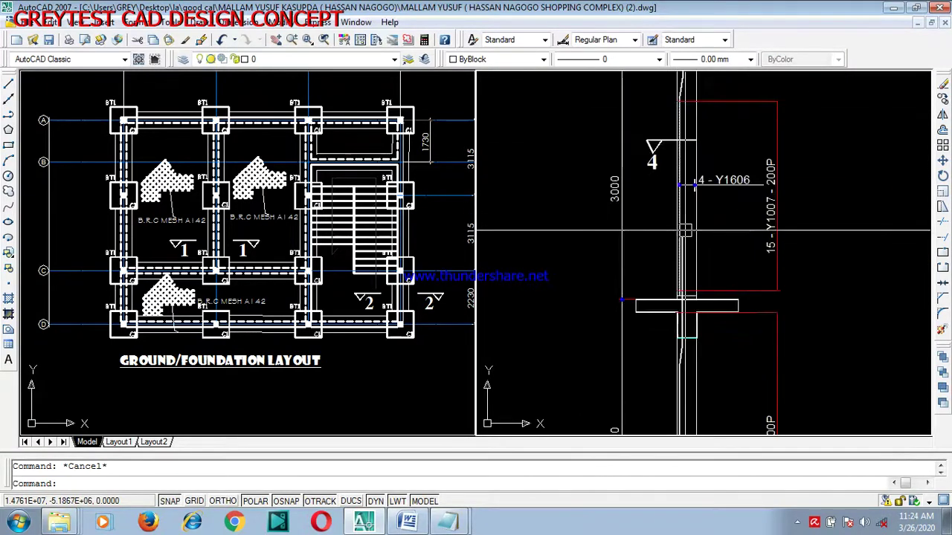
Examine the bar lap above the ground floor slab and the main bars in the 3300 lift of COL. 1.
scroll(610, 226, "down", 2)
scroll(520, 261, "up", 7)
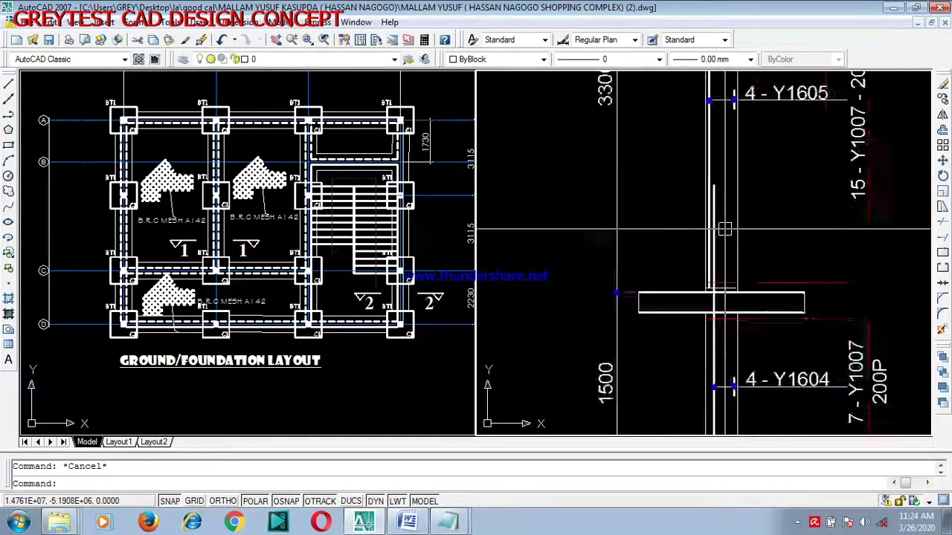
scroll(711, 237, "down", 3)
scroll(801, 177, "up", 5)
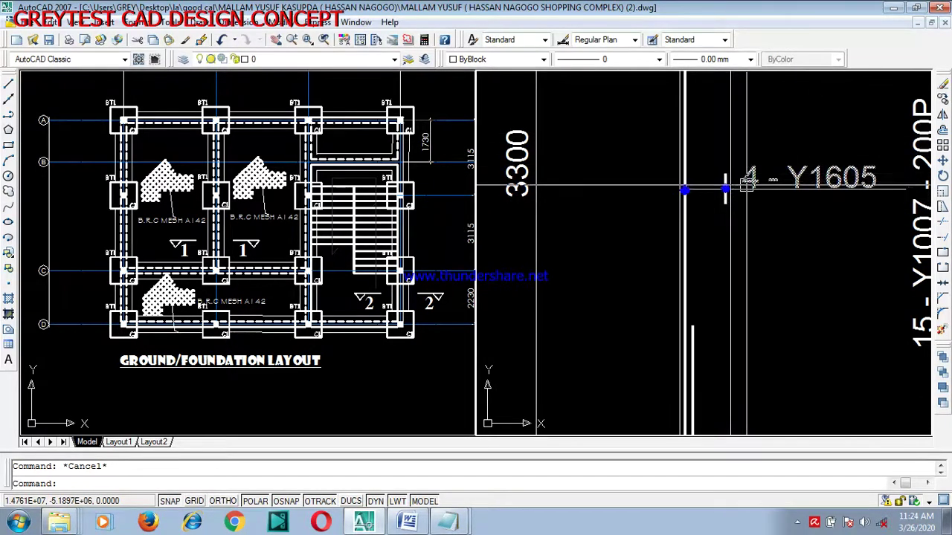
scroll(747, 182, "down", 6)
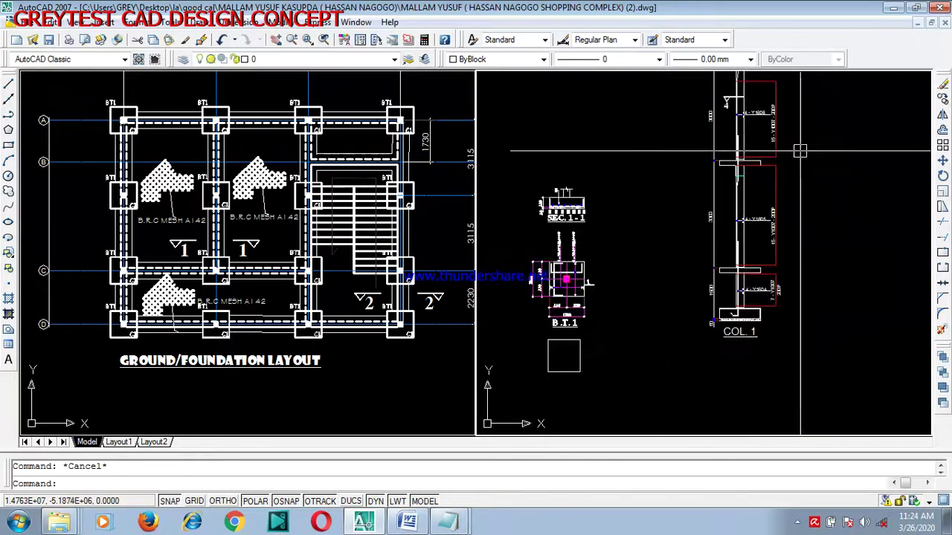
scroll(751, 117, "up", 5)
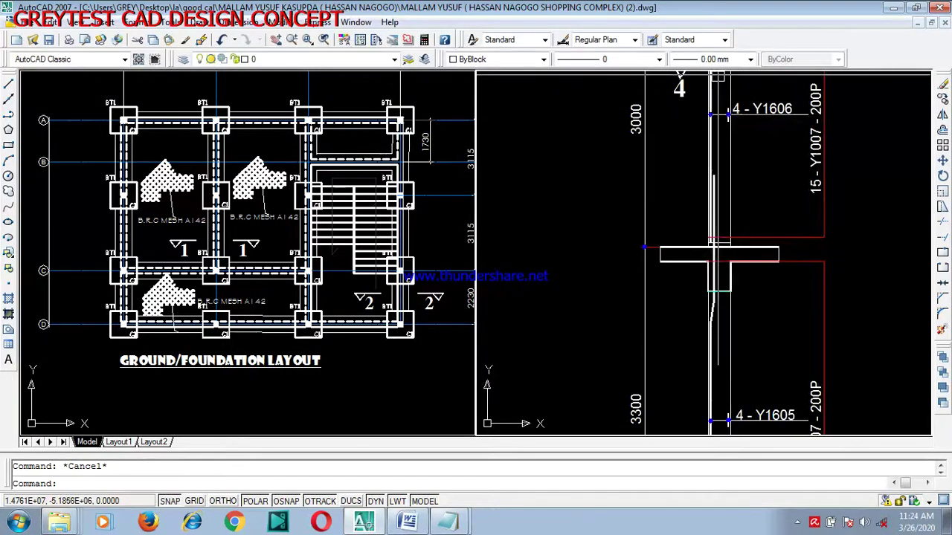
scroll(718, 201, "down", 3)
scroll(714, 220, "down", 3)
scroll(692, 357, "up", 6)
scroll(691, 357, "up", 4)
scroll(669, 252, "down", 3)
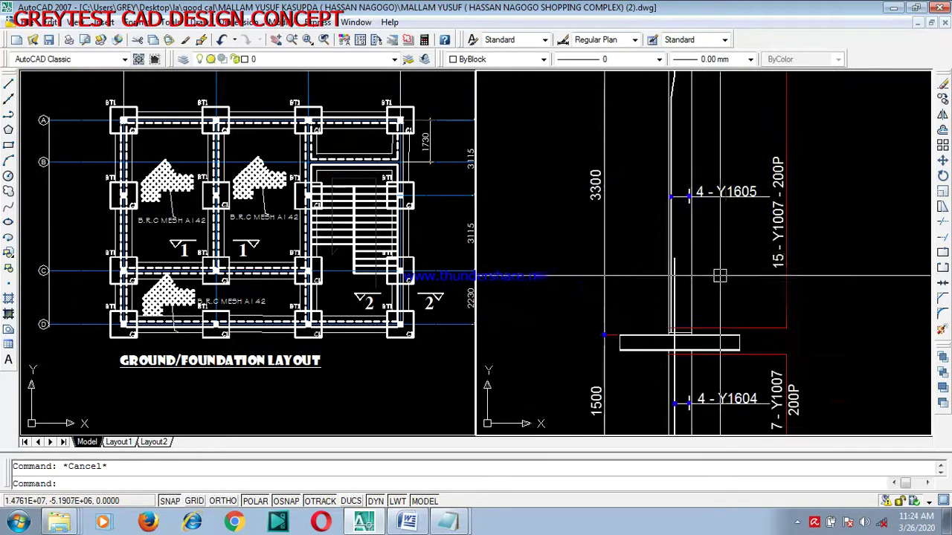
Inspect the 3300 lift's main bar between the ground floor slab and its crank below the first floor beam.
scroll(717, 279, "down", 3)
scroll(705, 196, "up", 3)
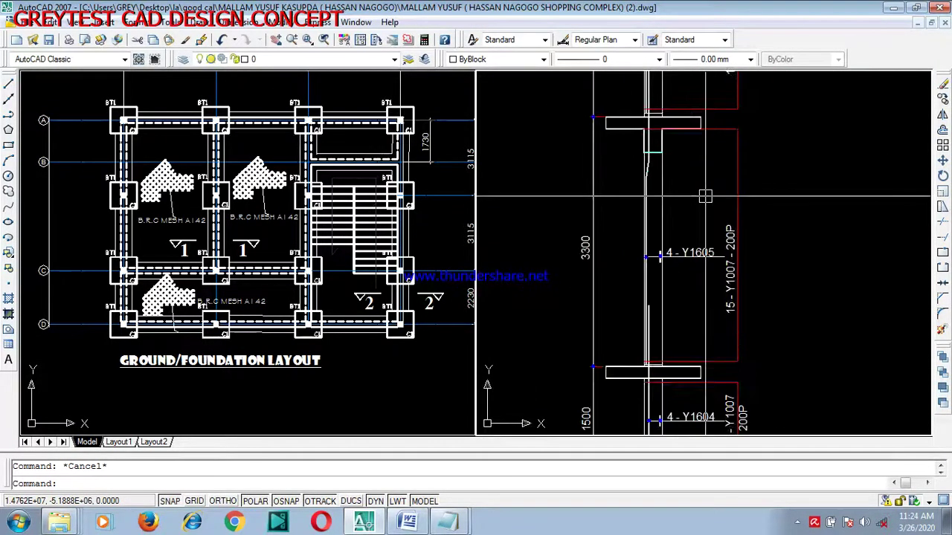
scroll(667, 200, "up", 2)
scroll(638, 220, "up", 3)
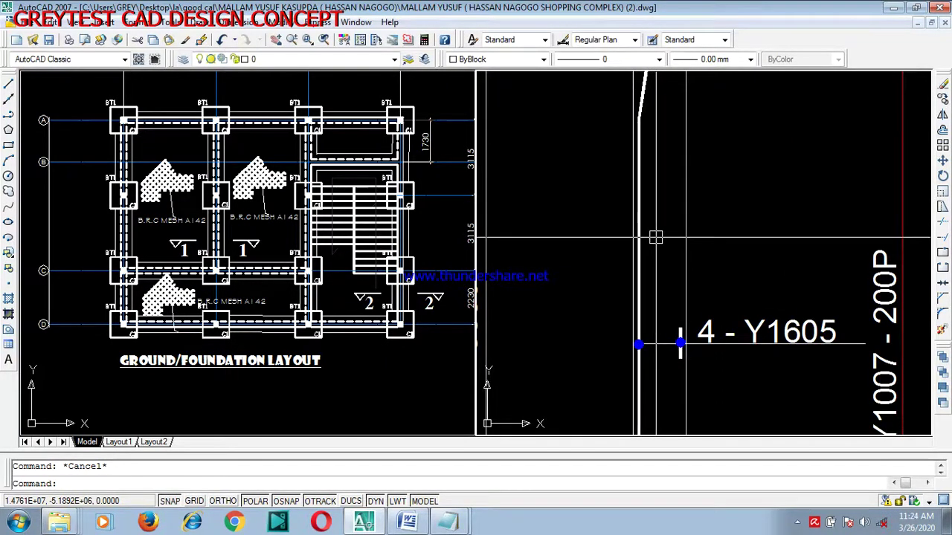
scroll(654, 237, "up", 2)
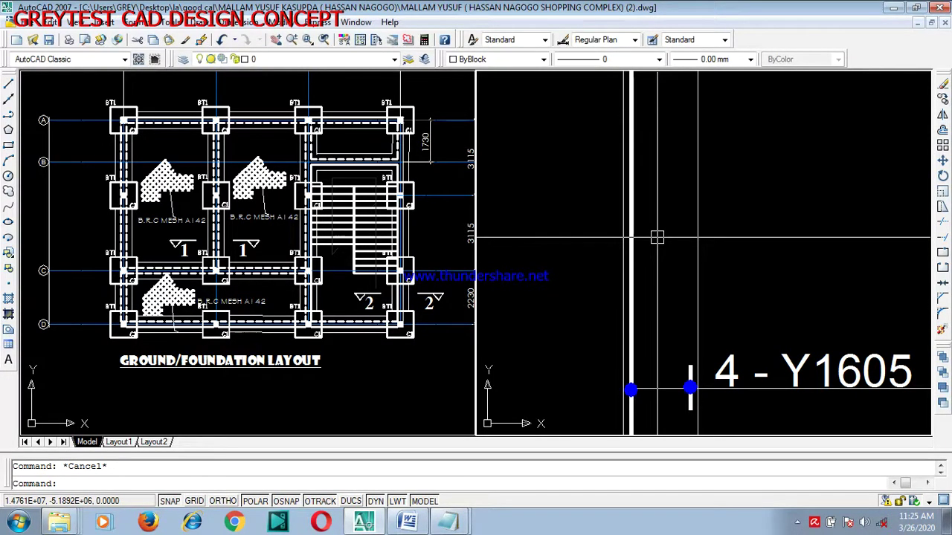
scroll(658, 237, "down", 6)
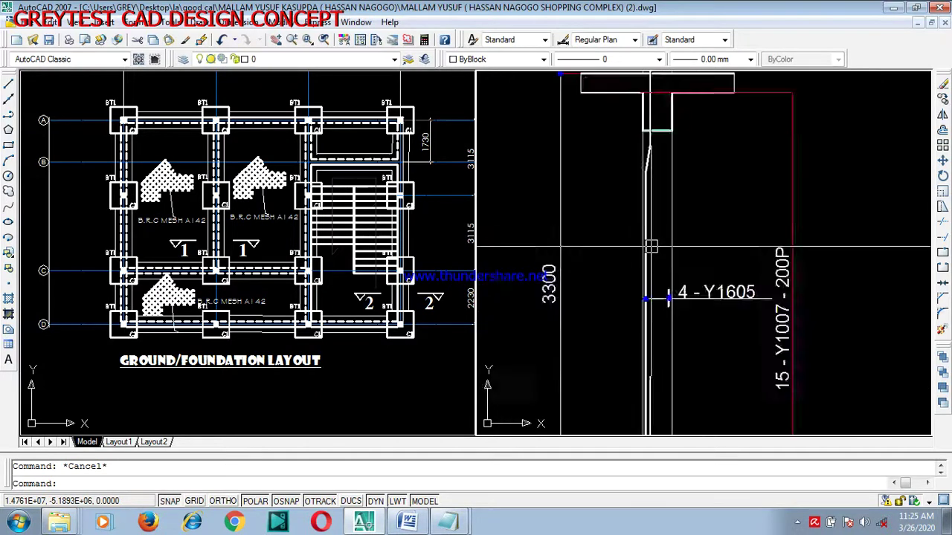
scroll(720, 274, "up", 3)
scroll(720, 274, "down", 5)
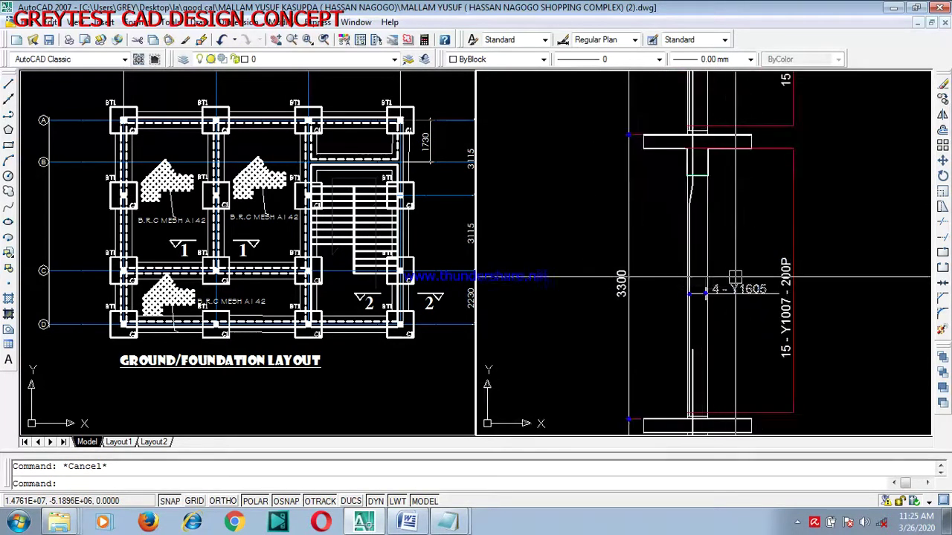
Compare the main bars and links of the 3000 lift with those of the 3300 lift on the COL. 1 elevation.
scroll(746, 172, "up", 6)
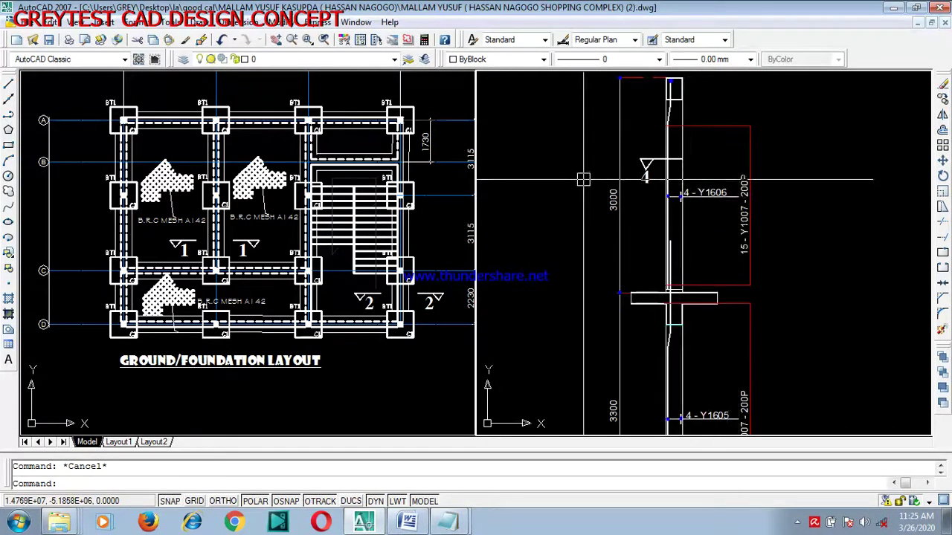
scroll(663, 207, "down", 5)
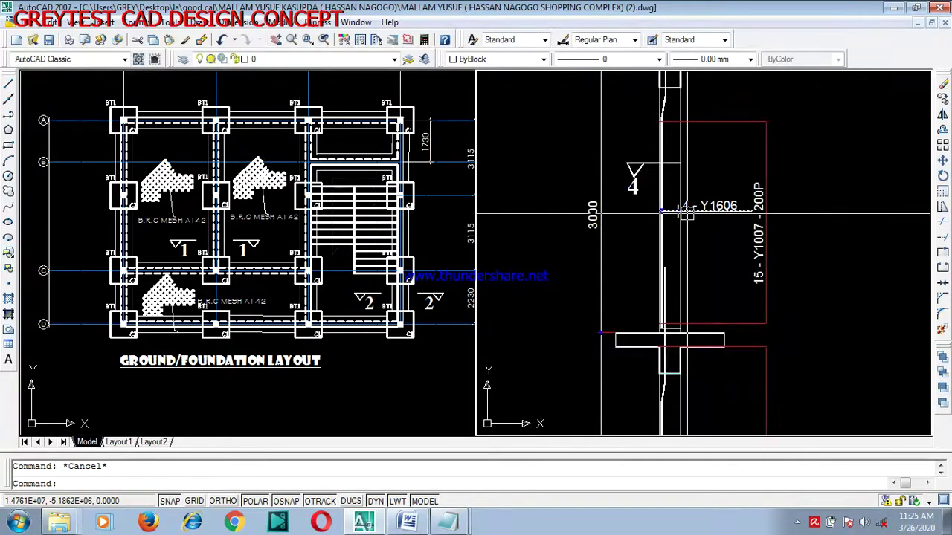
scroll(702, 298, "down", 3)
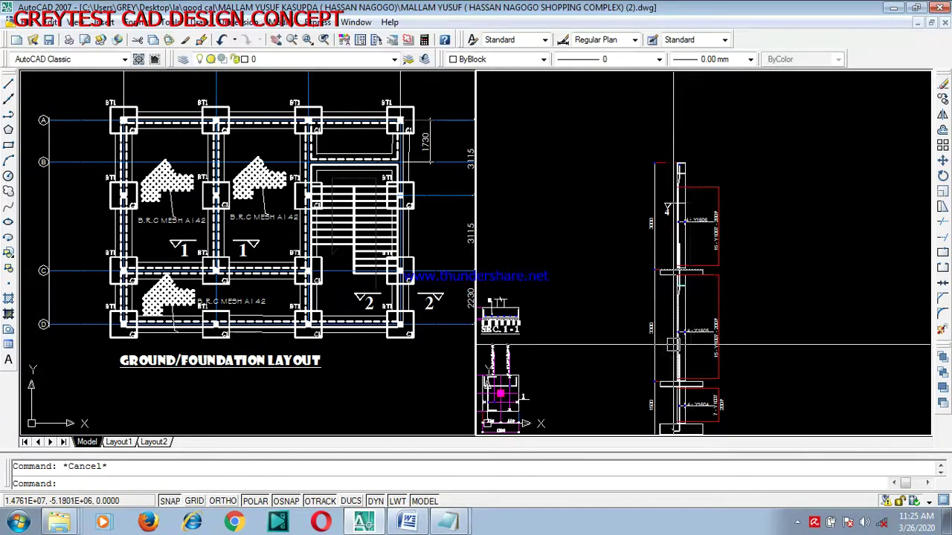
scroll(708, 360, "up", 4)
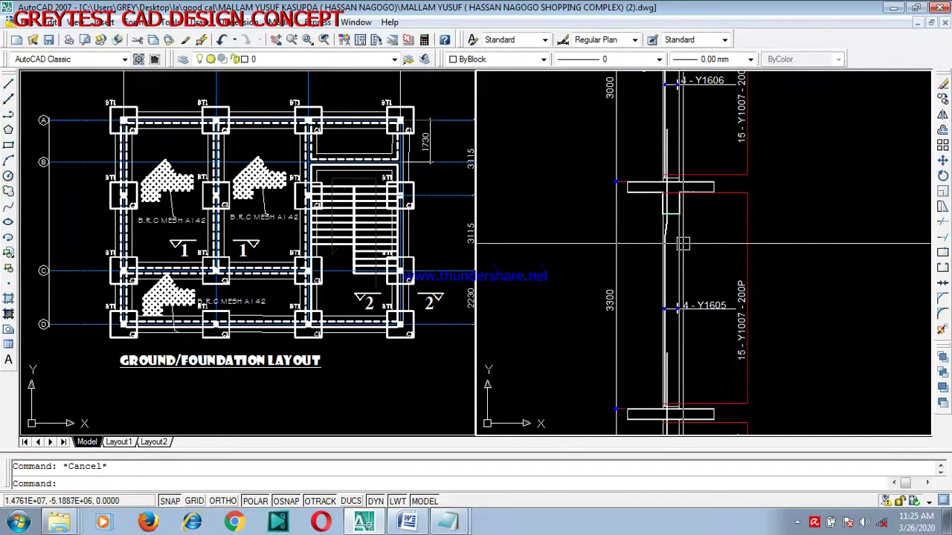
scroll(695, 249, "down", 3)
scroll(684, 257, "up", 4)
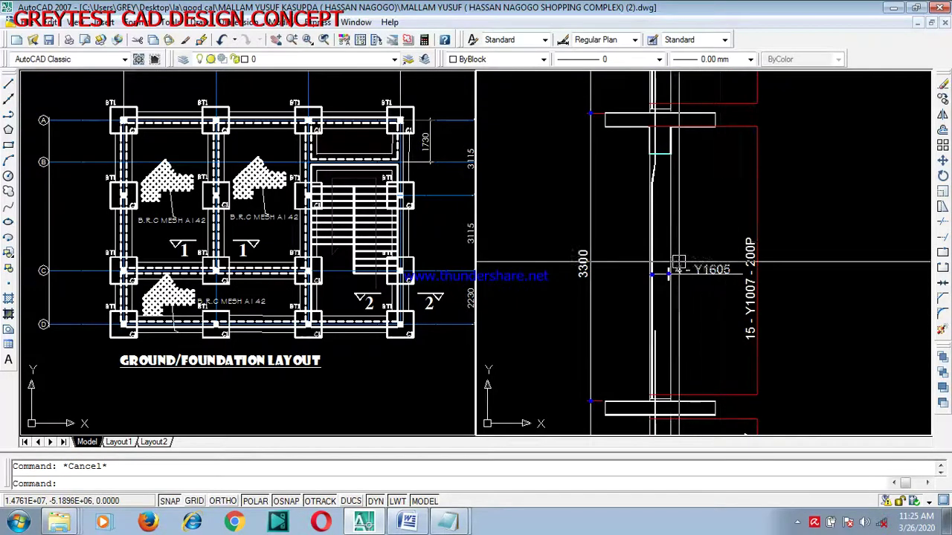
scroll(714, 311, "down", 2)
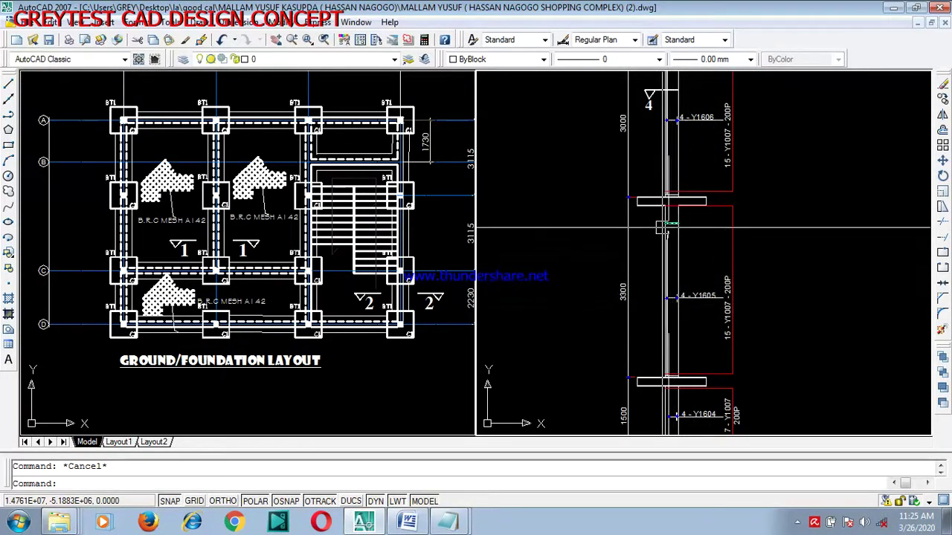
scroll(667, 247, "up", 2)
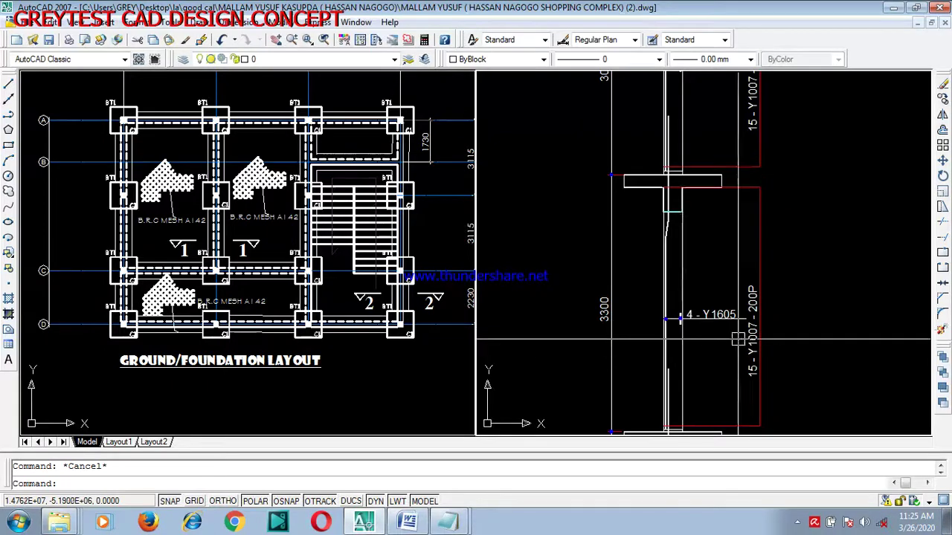
scroll(680, 318, "down", 2)
scroll(667, 234, "up", 3)
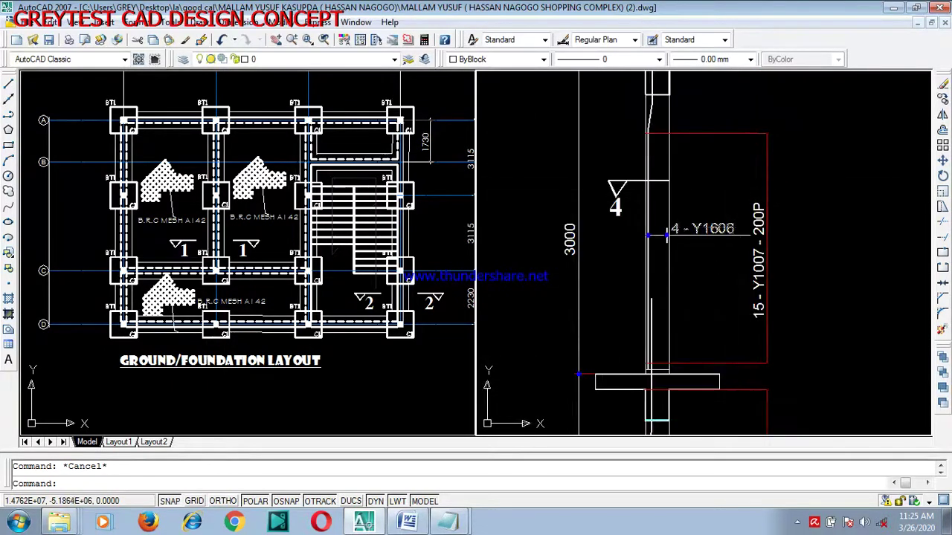
scroll(699, 240, "down", 1)
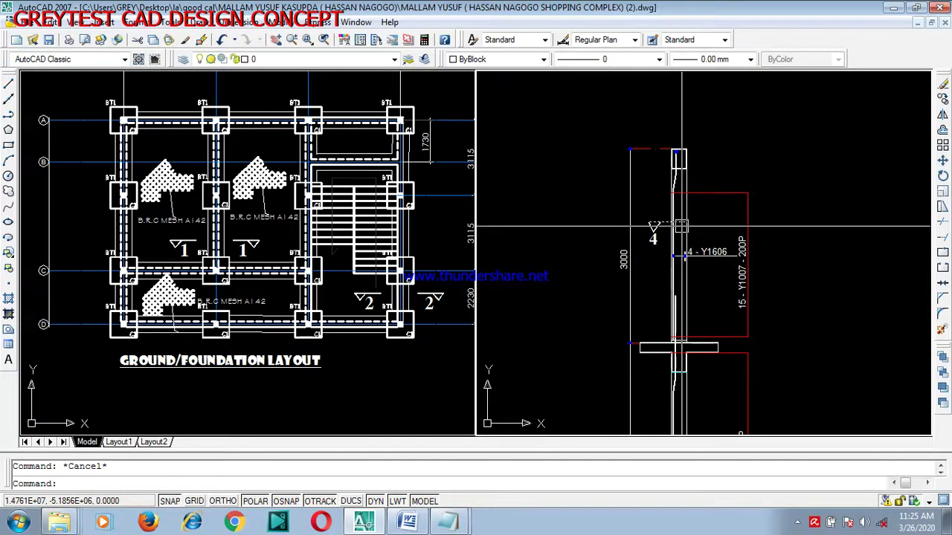
scroll(725, 216, "down", 5)
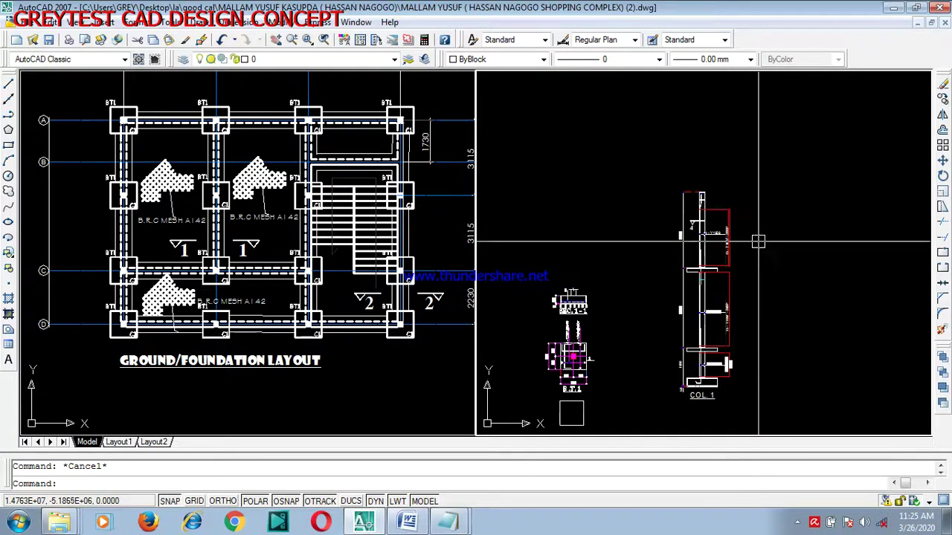
scroll(664, 374, "up", 6)
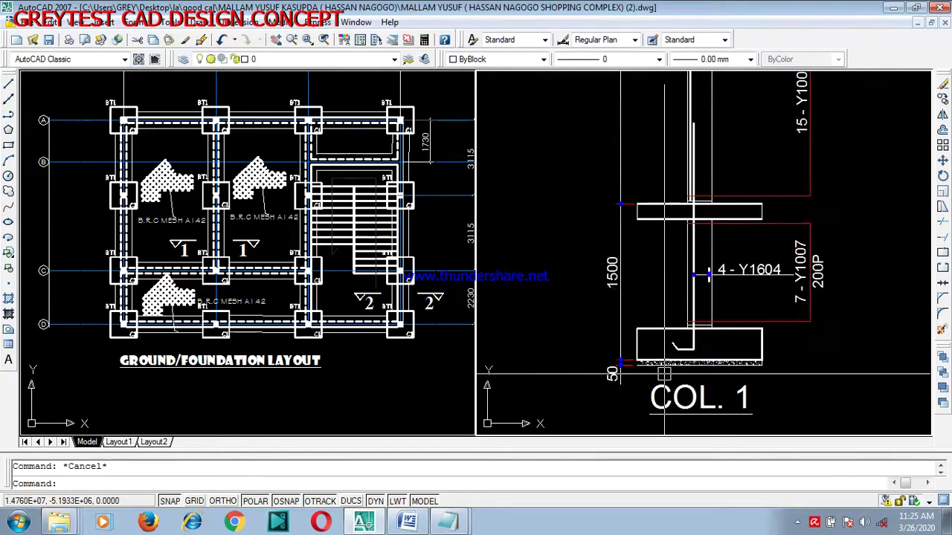
scroll(664, 375, "up", 5)
type("d")
type("l")
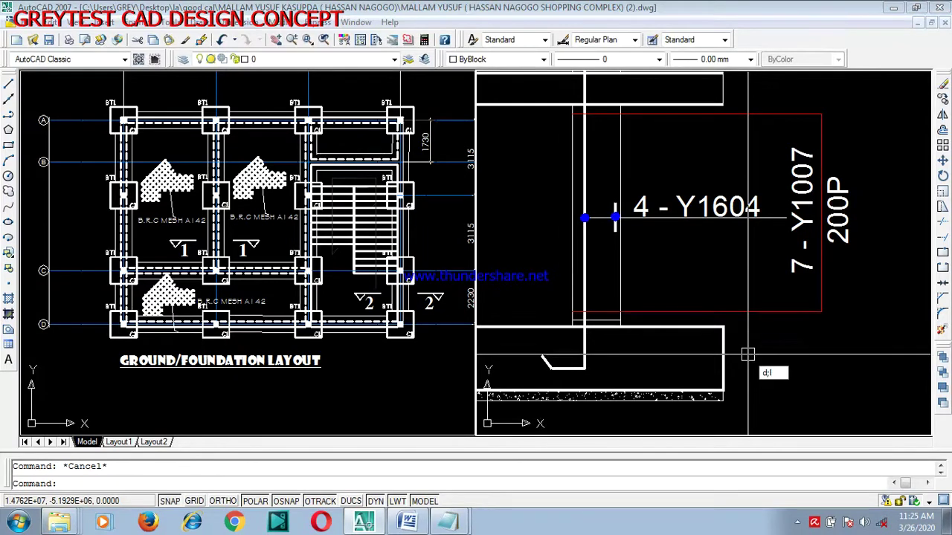
type("i")
key("BackSpace")
type("i")
key("Return")
scroll(747, 355, "up", 3)
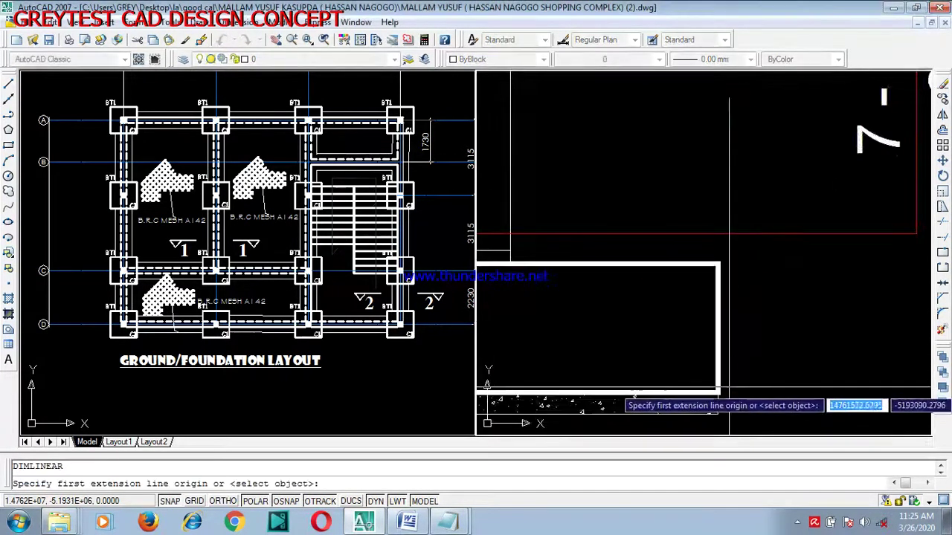
left_click(728, 317)
left_click(720, 391)
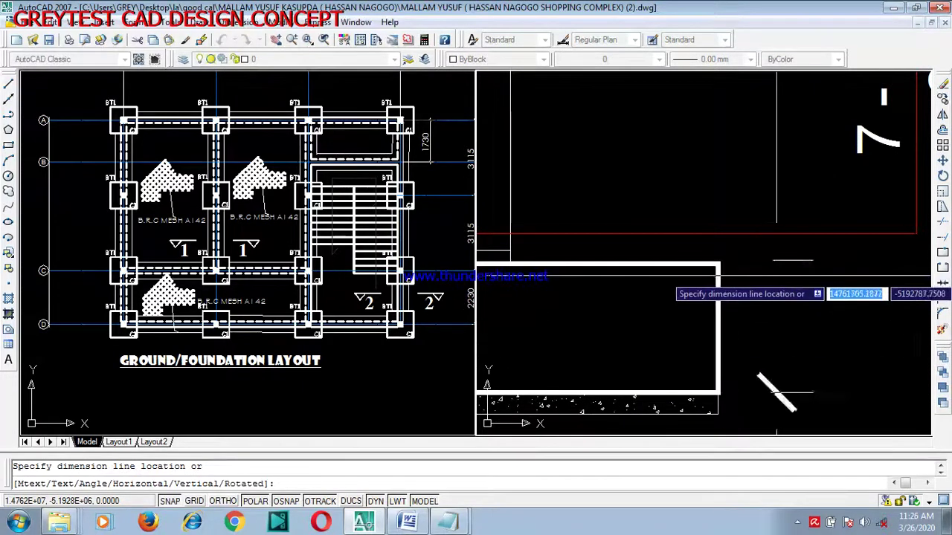
scroll(715, 293, "up", 3)
key("Escape")
Add a vertical linear dimension for the thickness of the COL. 1 base, excluding the blinding, beside its outer edge.
type("dli")
key("Return")
scroll(714, 350, "up", 2)
left_click(714, 351)
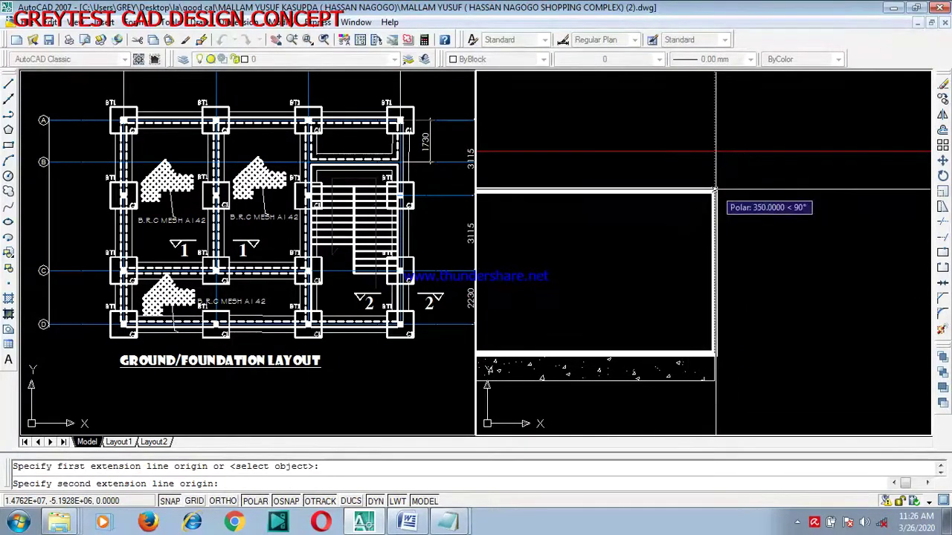
left_click(714, 191)
scroll(713, 193, "up", 4)
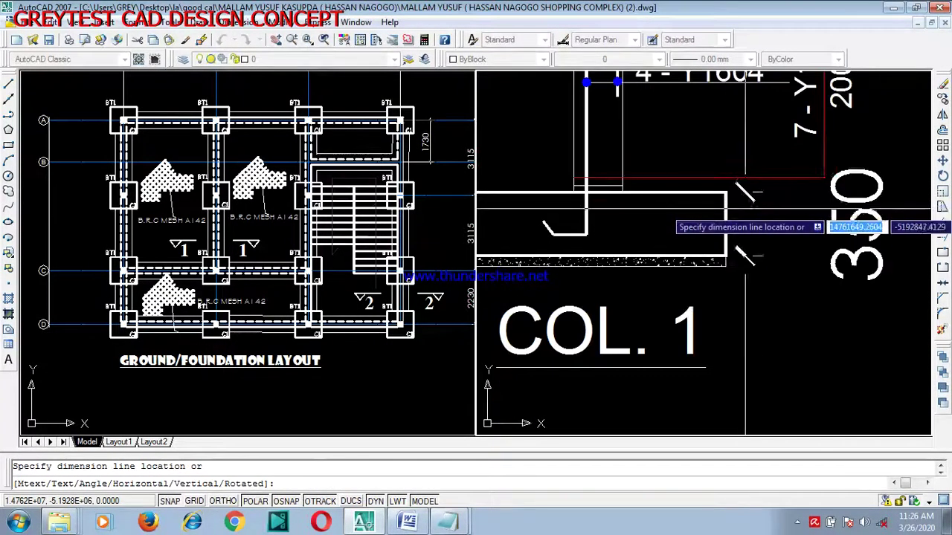
left_click(763, 220)
Examine the dimensioned COL. 1 base, the first floor slab and beam, and the column lifts up to the roof beam.
scroll(763, 220, "down", 3)
scroll(638, 362, "up", 3)
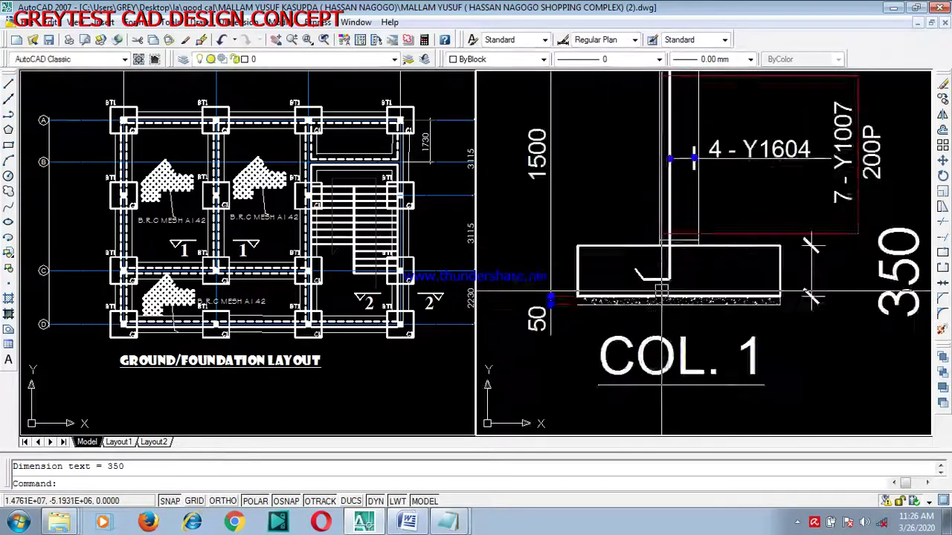
scroll(638, 362, "down", 3)
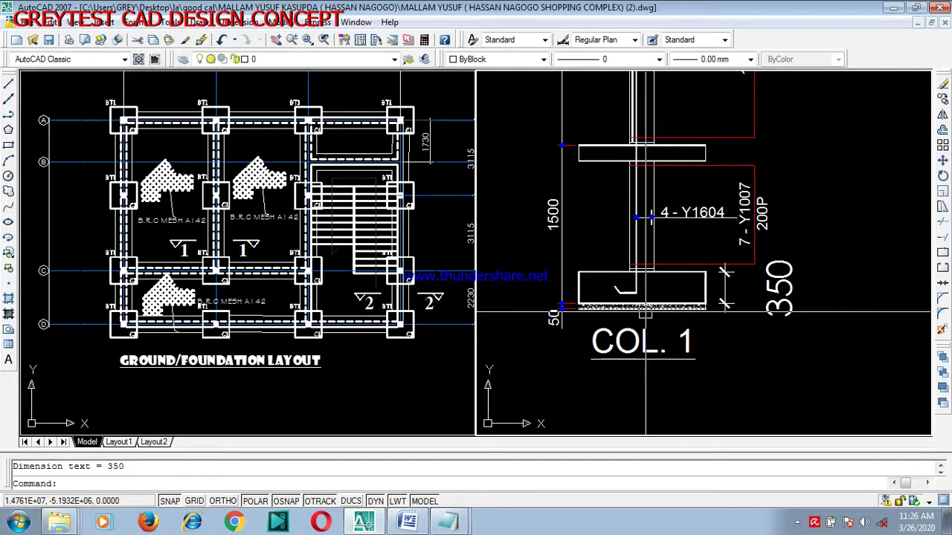
scroll(646, 314, "up", 3)
scroll(636, 324, "down", 4)
scroll(653, 314, "up", 1)
scroll(653, 314, "up", 3)
scroll(669, 260, "down", 6)
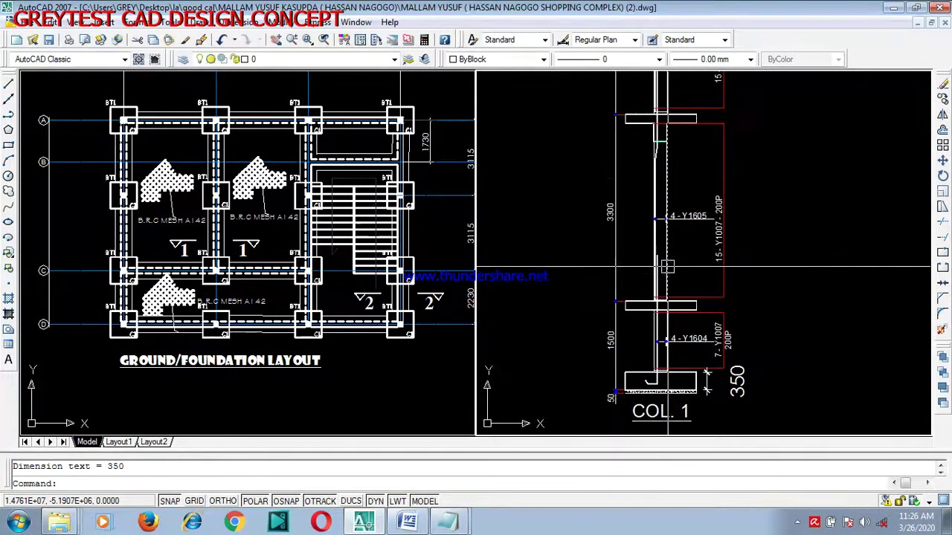
scroll(699, 189, "up", 4)
scroll(699, 190, "up", 2)
scroll(632, 130, "down", 1)
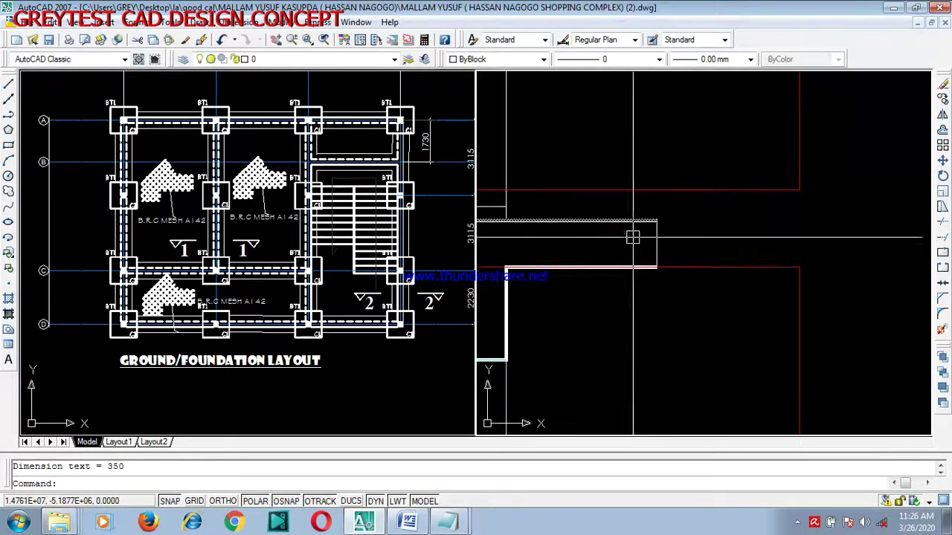
scroll(688, 251, "up", 1)
scroll(719, 260, "down", 3)
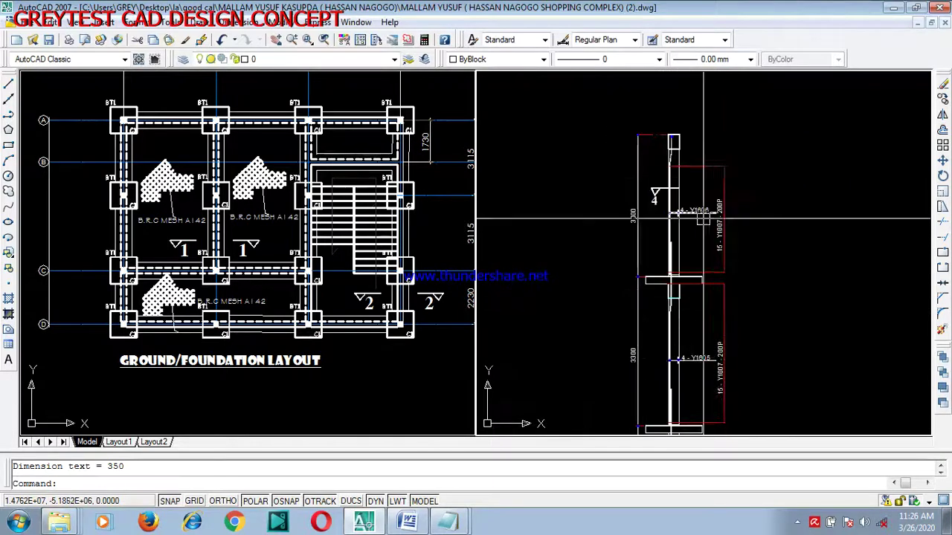
scroll(639, 195, "up", 4)
scroll(639, 195, "down", 4)
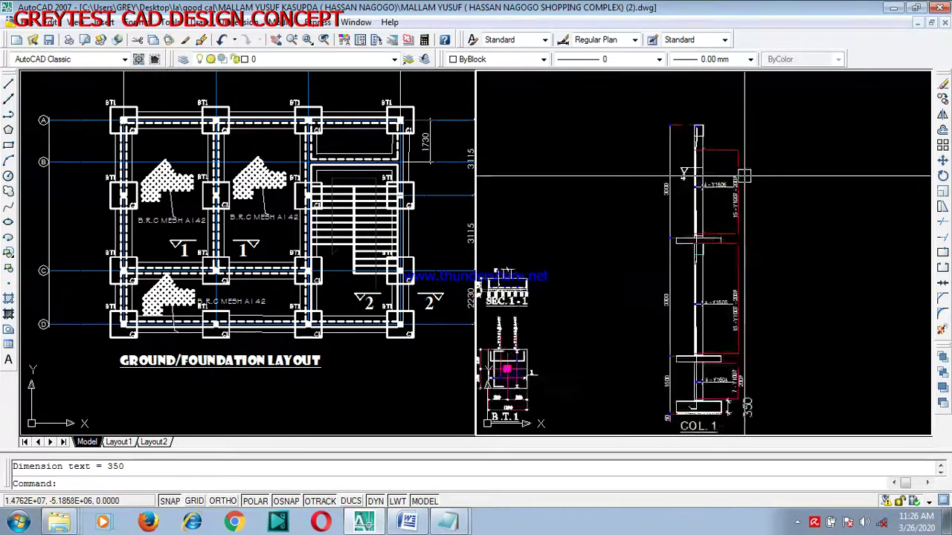
Change the main bar callout in the 1500 lift of COL. 1 to read 4 - Y1601.
scroll(735, 286, "up", 5)
scroll(735, 287, "up", 5)
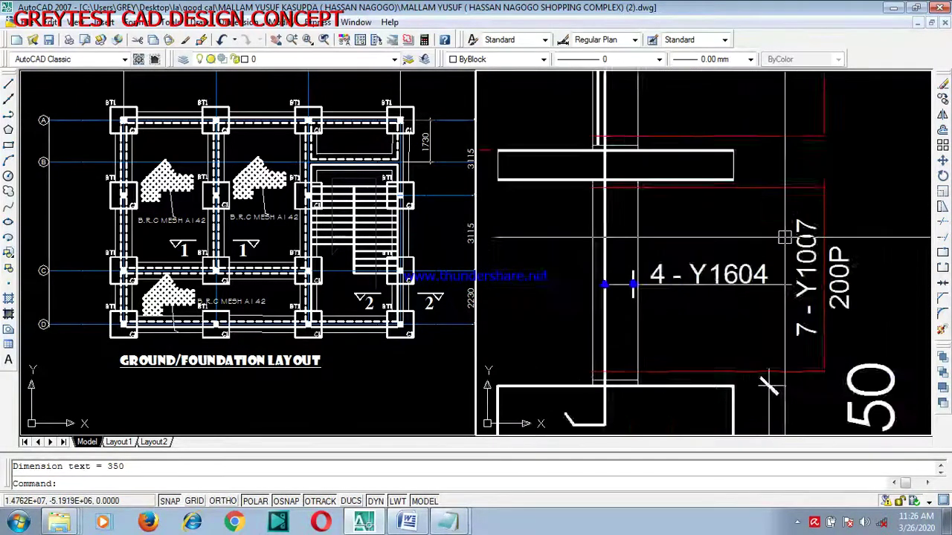
double_click(735, 307)
left_click_drag(718, 297, 774, 290)
type("5")
key("Return")
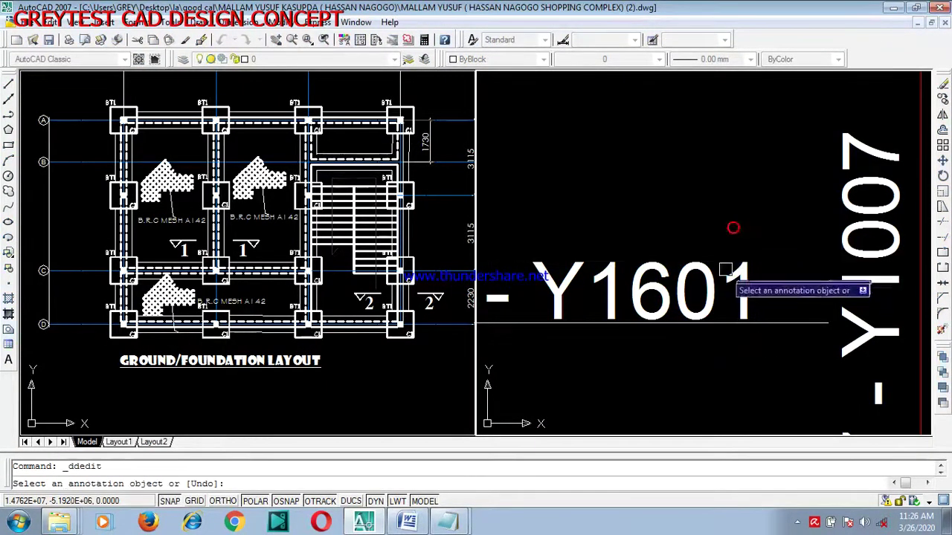
Change the main bar callout in the 3300 lift of COL. 1 to read 4 - Y1602.
scroll(733, 228, "down", 4)
scroll(702, 201, "up", 4)
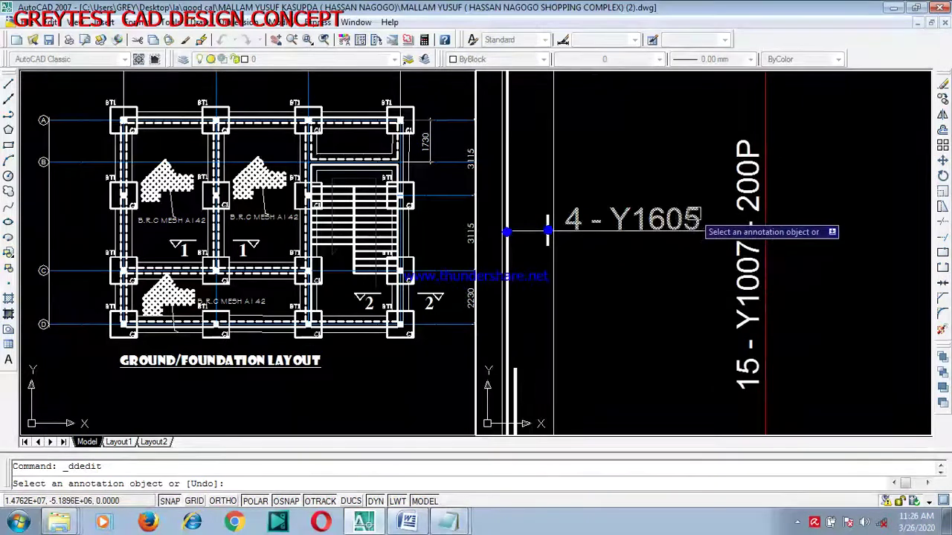
left_click(548, 223)
scroll(681, 219, "up", 4)
left_click(681, 218)
left_click_drag(682, 218, 744, 231)
type("2")
key("Return")
Change the main bar callout in the 3000 lift of COL. 1 to read 4 - Y1603 and end the text editing.
scroll(669, 179, "down", 4)
scroll(744, 160, "down", 3)
scroll(855, 217, "up", 6)
left_click(690, 257)
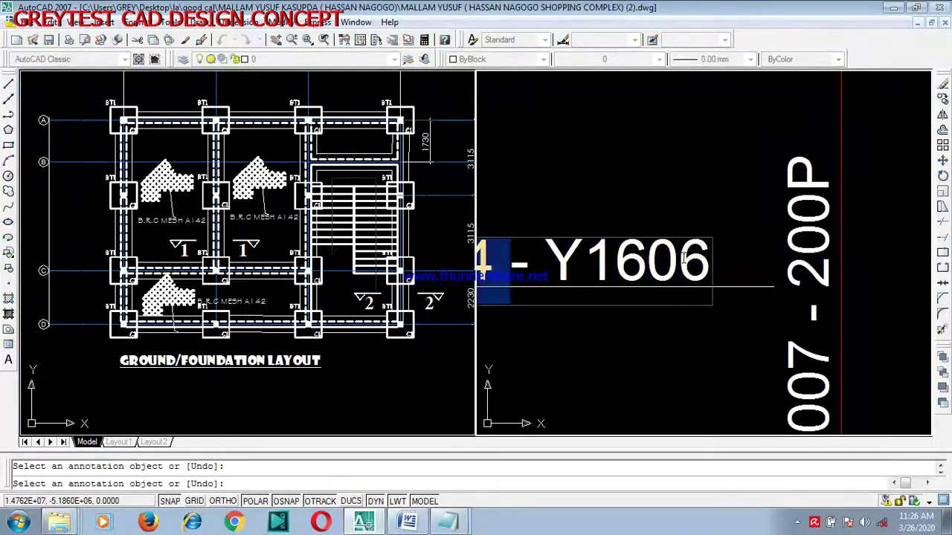
left_click_drag(681, 258, 711, 277)
type("3")
key("Return")
scroll(848, 172, "down", 3)
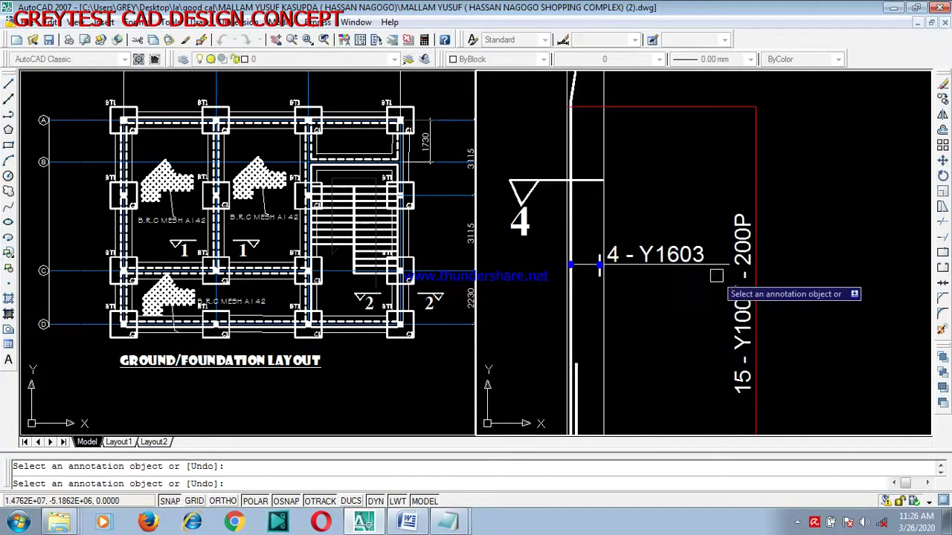
key("Escape")
Review the main bar and link callouts of COL. 1 from the 3000 lift down to the 1500 lift.
scroll(741, 269, "down", 4)
scroll(741, 270, "up", 5)
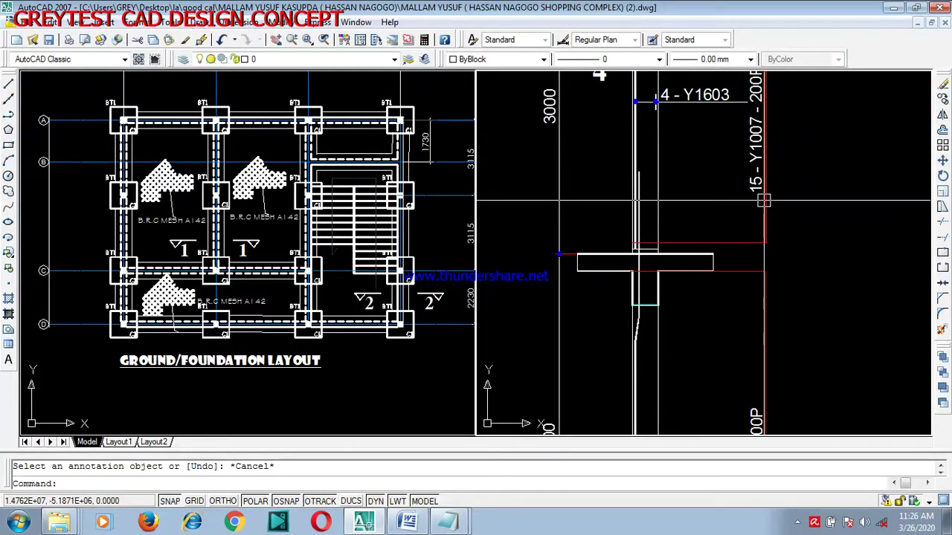
scroll(725, 276, "down", 4)
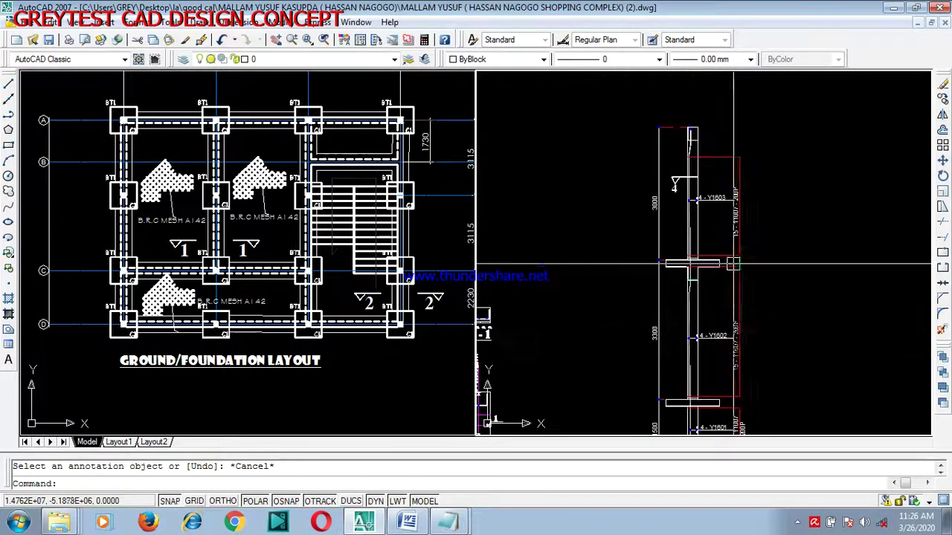
scroll(733, 297, "up", 6)
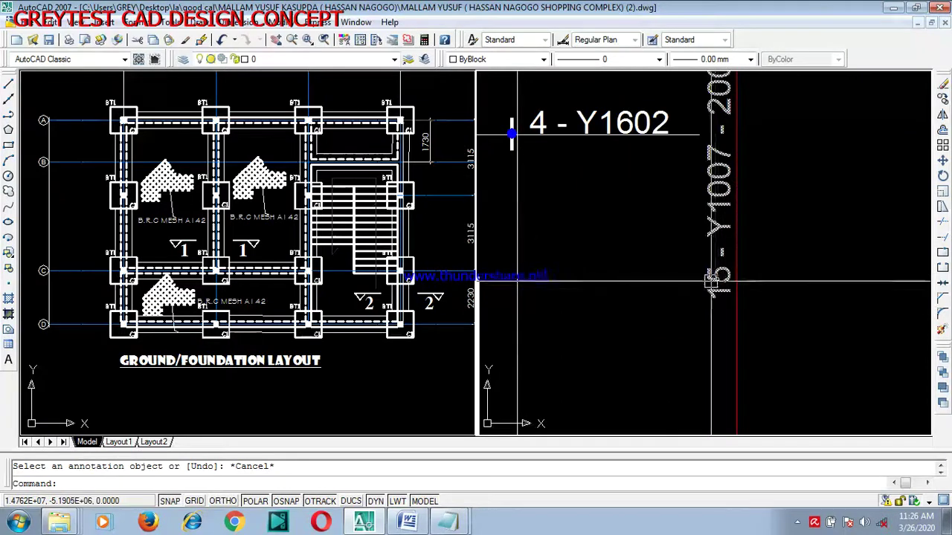
scroll(780, 265, "down", 2)
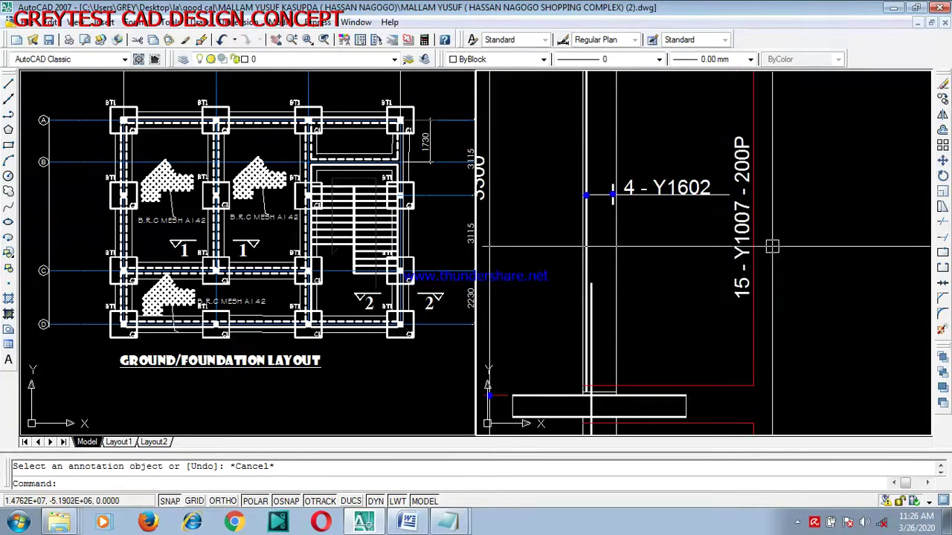
scroll(752, 221, "down", 4)
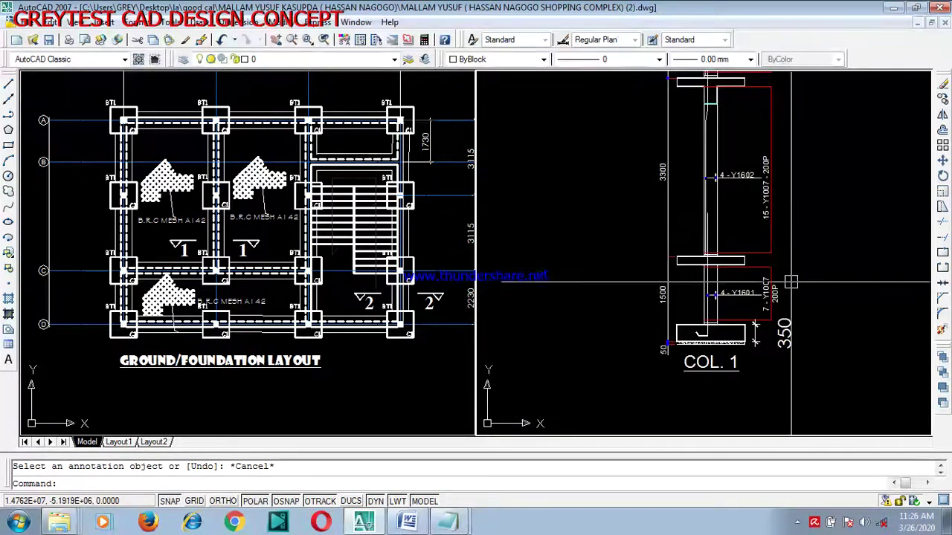
scroll(780, 298, "up", 4)
scroll(749, 330, "up", 2)
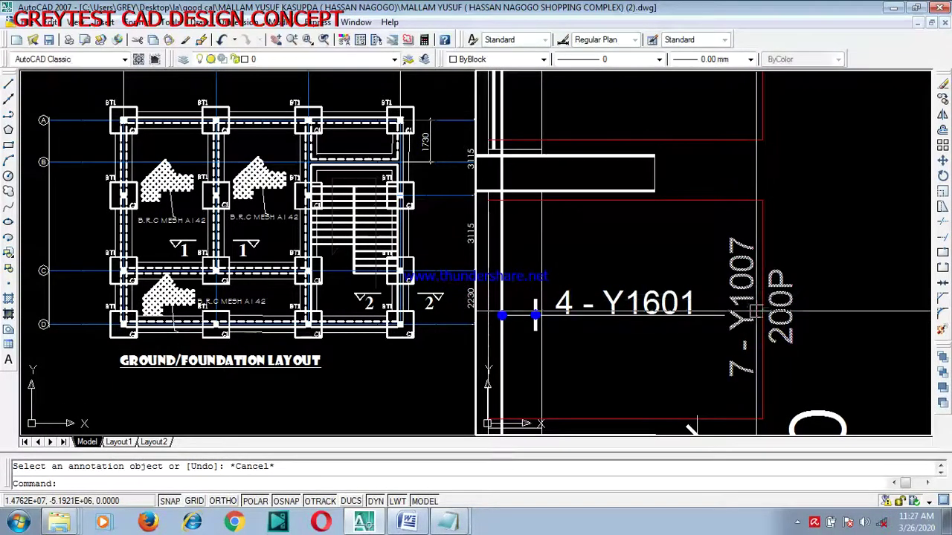
scroll(752, 296, "down", 4)
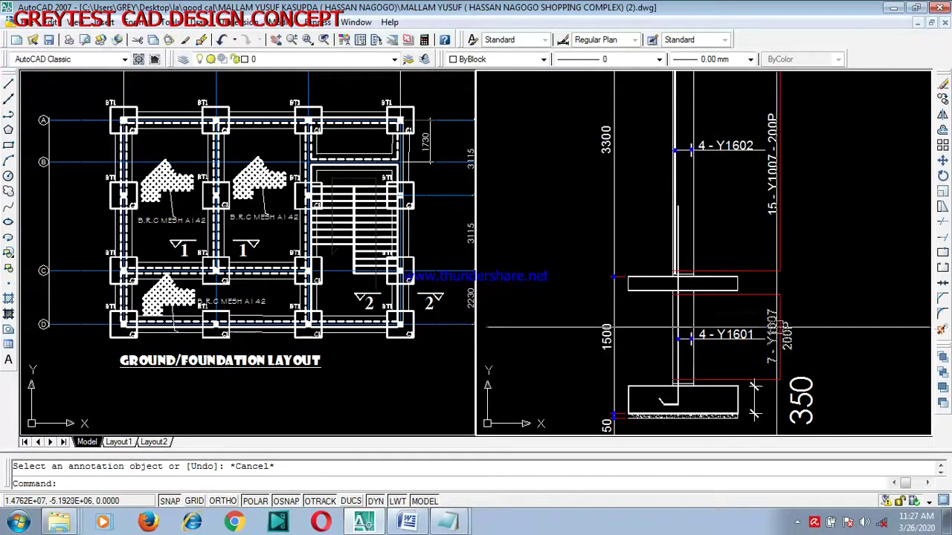
scroll(754, 388, "down", 3)
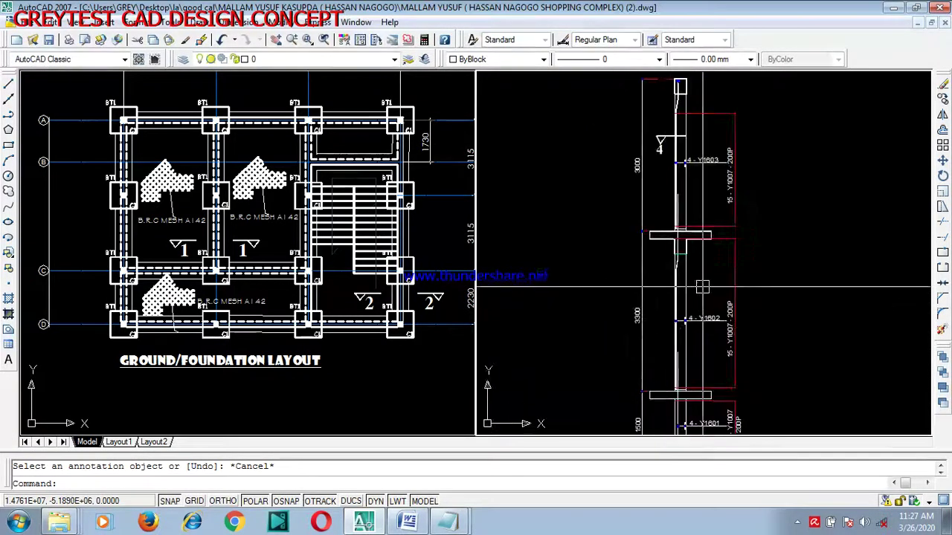
Examine the 3300 lift's main bars and 200P link spacing, and compare its height and link callout with those of the 3000 lift.
scroll(660, 143, "up", 2)
scroll(737, 352, "up", 2)
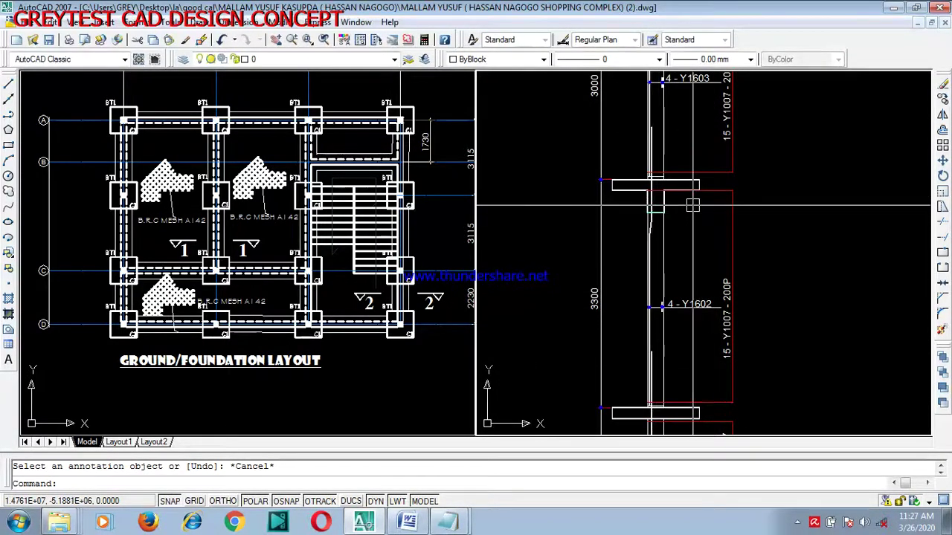
scroll(653, 201, "down", 2)
scroll(744, 341, "up", 3)
scroll(769, 325, "up", 3)
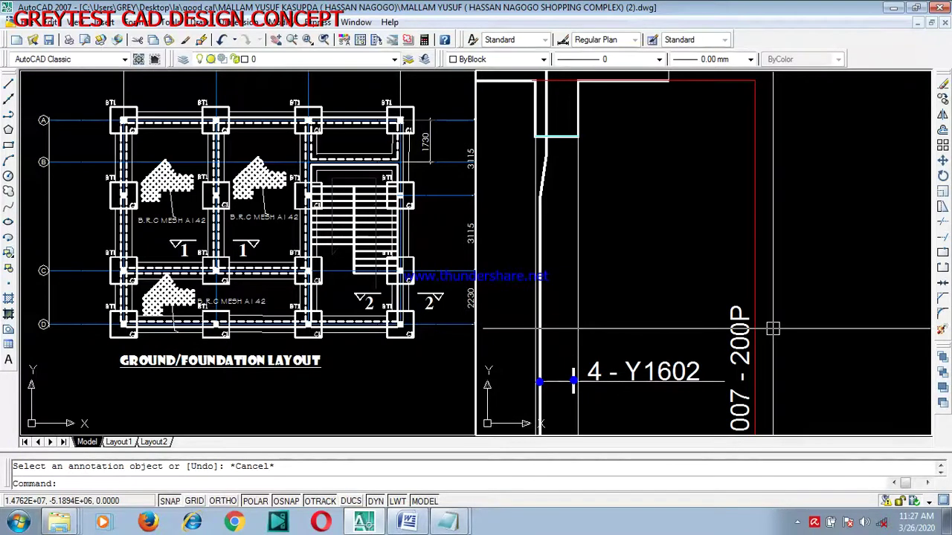
scroll(747, 318, "down", 2)
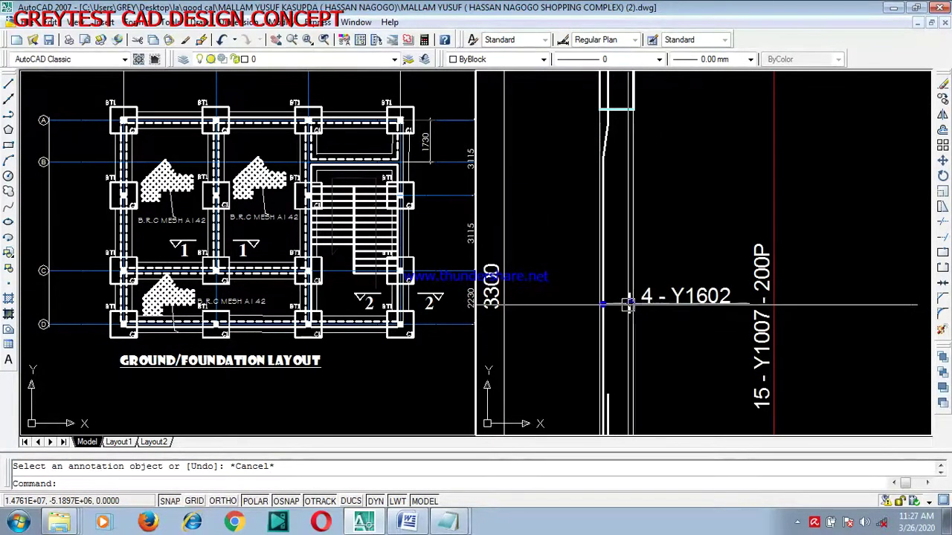
scroll(770, 320, "up", 1)
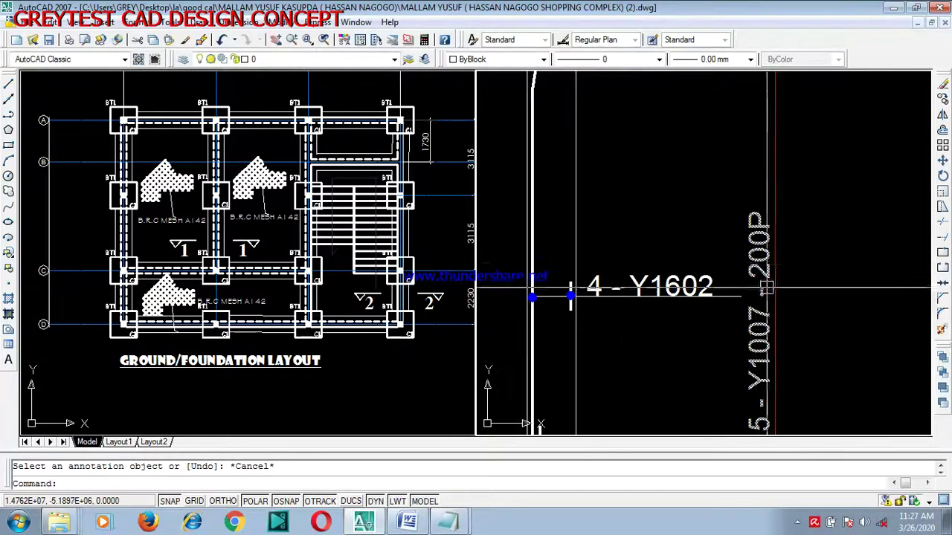
scroll(770, 278, "up", 1)
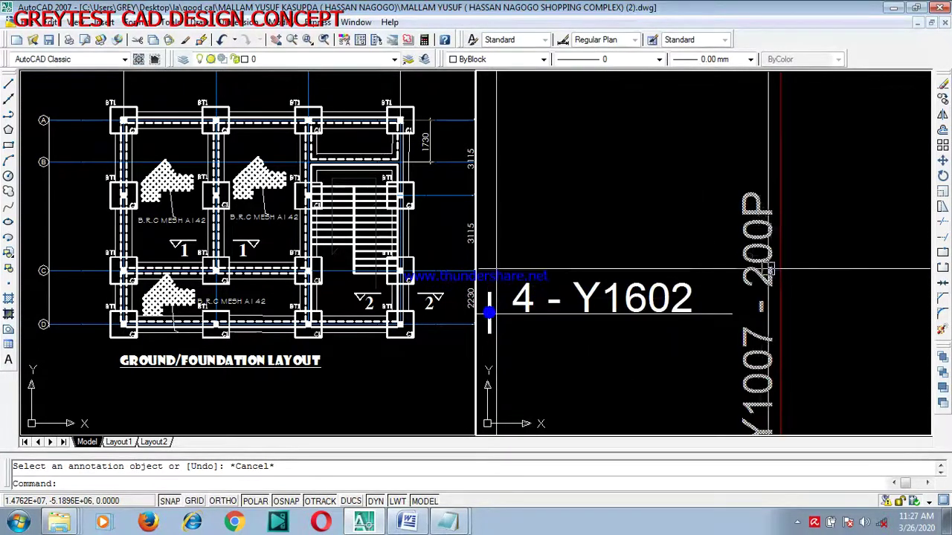
scroll(771, 294, "down", 1)
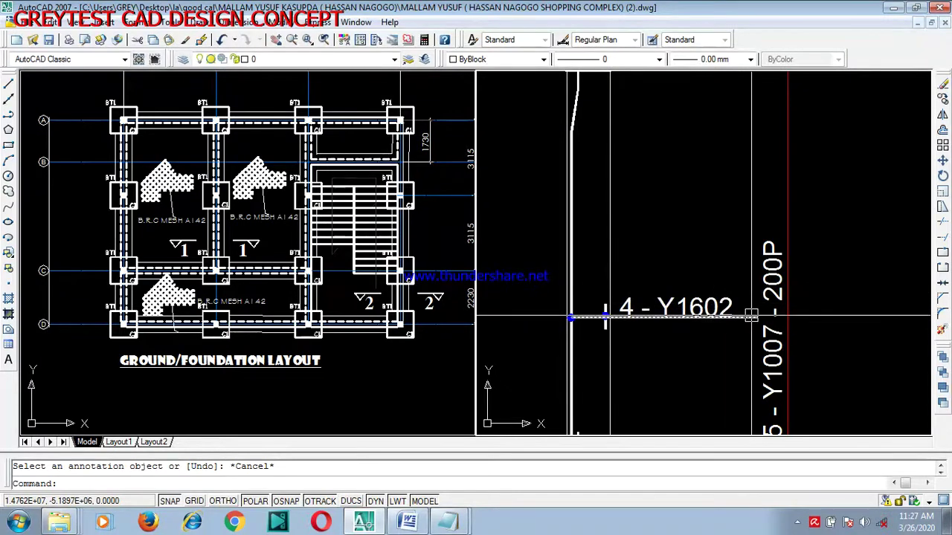
scroll(755, 363, "down", 3)
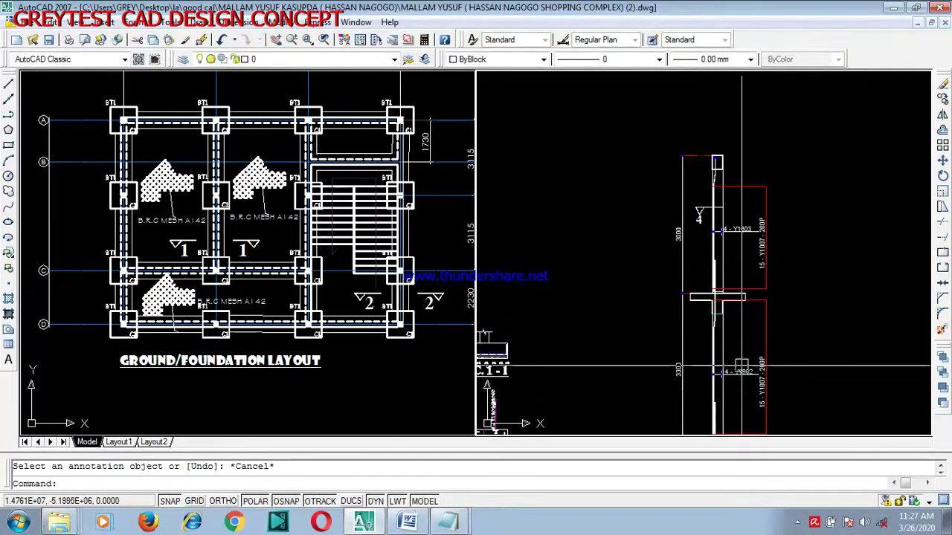
scroll(756, 375, "up", 3)
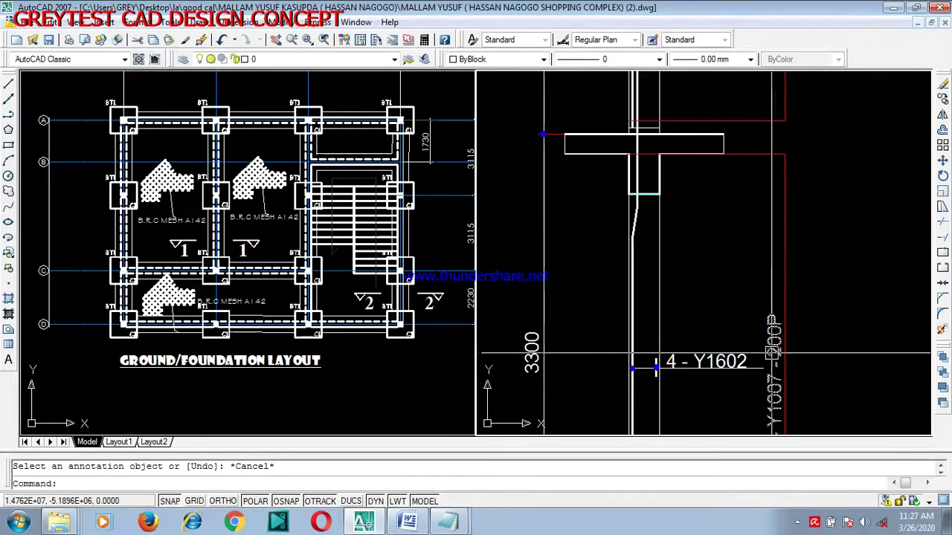
scroll(772, 316, "down", 3)
scroll(758, 223, "up", 2)
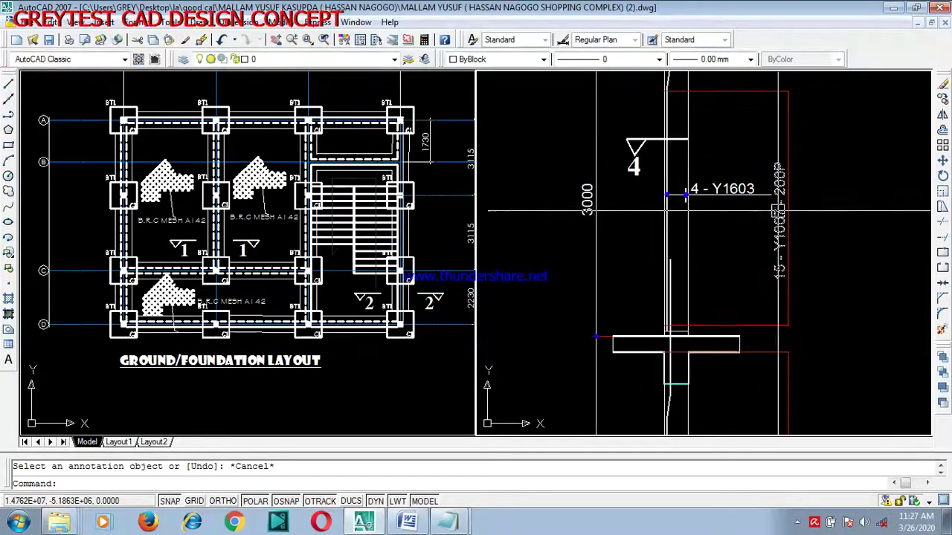
scroll(731, 222, "down", 3)
scroll(670, 327, "up", 3)
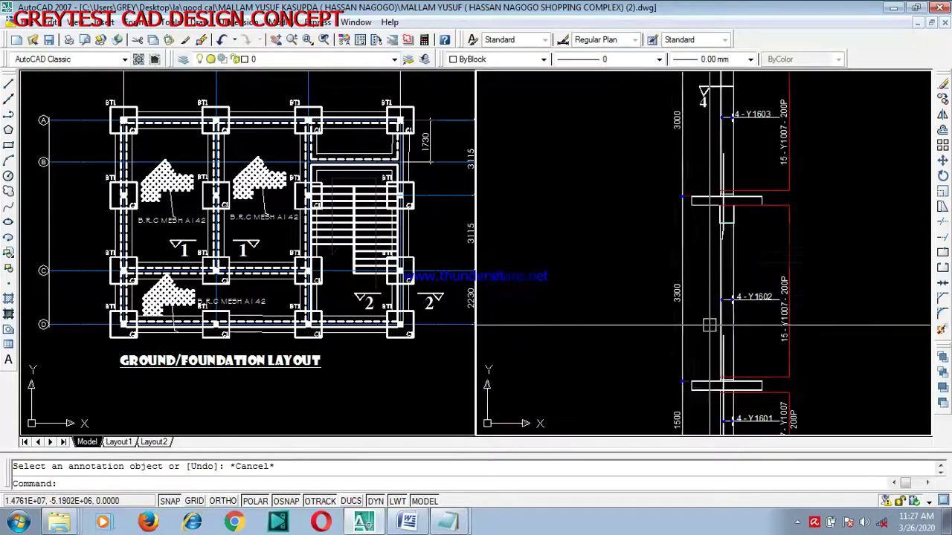
scroll(670, 327, "down", 2)
scroll(661, 122, "up", 1)
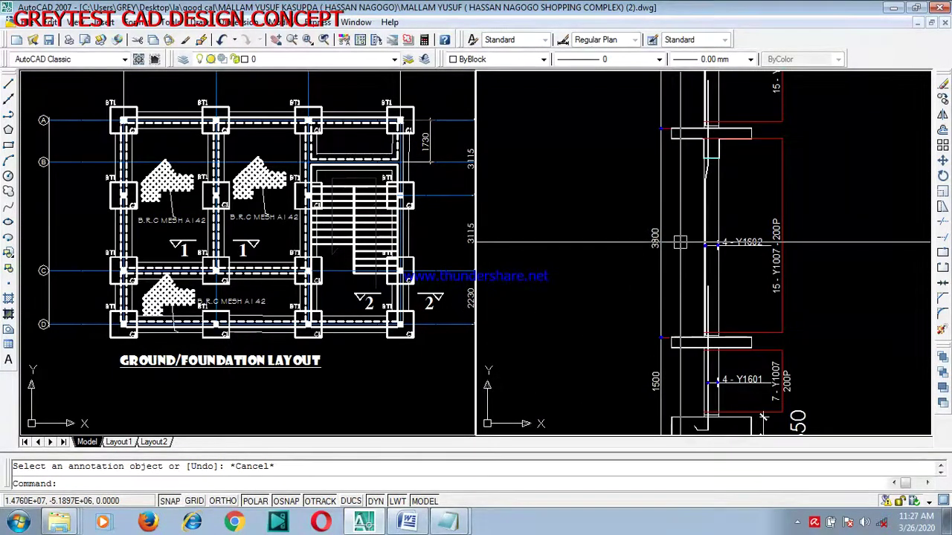
scroll(688, 244, "up", 2)
scroll(683, 394, "down", 1)
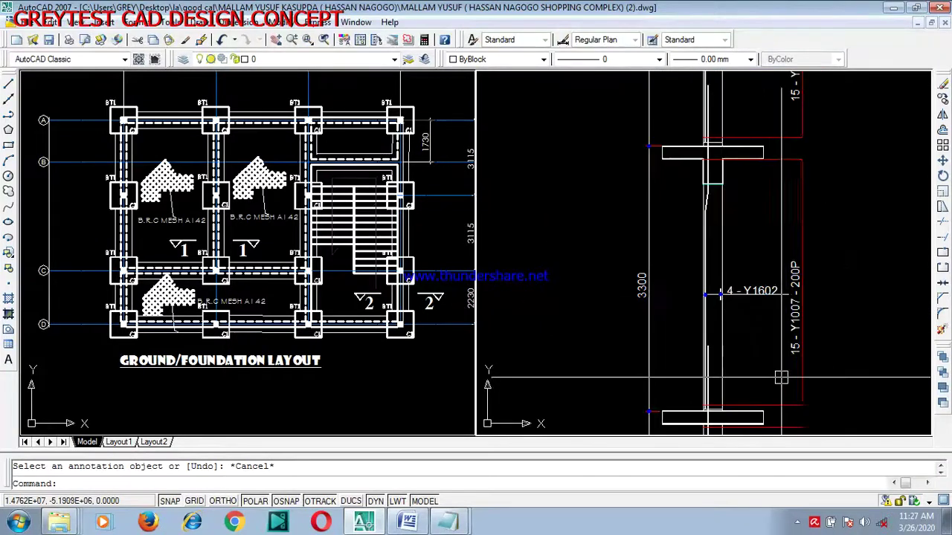
Calculate 3300/200 with the quick calculator and change the 3300 lift's link callout to 17 - Y1007 - 200P.
left_click(424, 40)
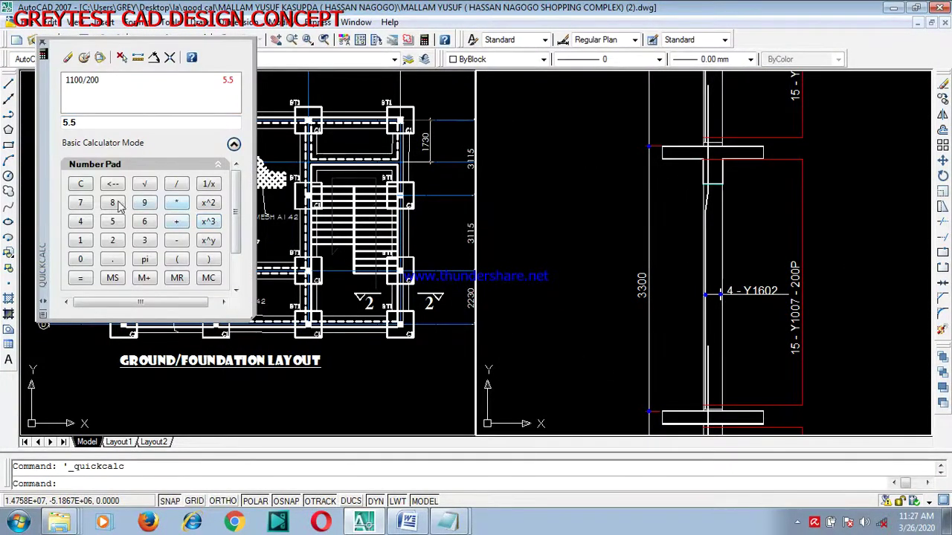
left_click(100, 123)
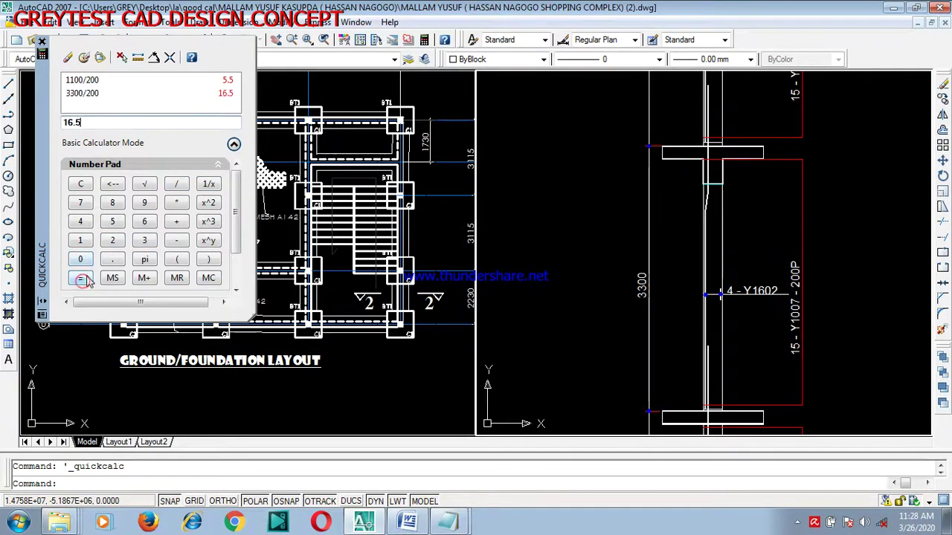
scroll(788, 327, "up", 5)
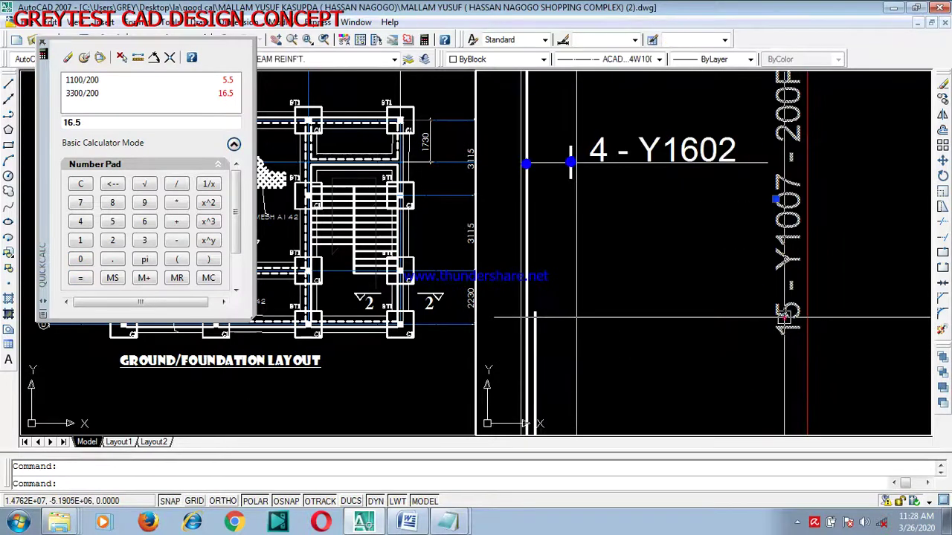
double_click(784, 318)
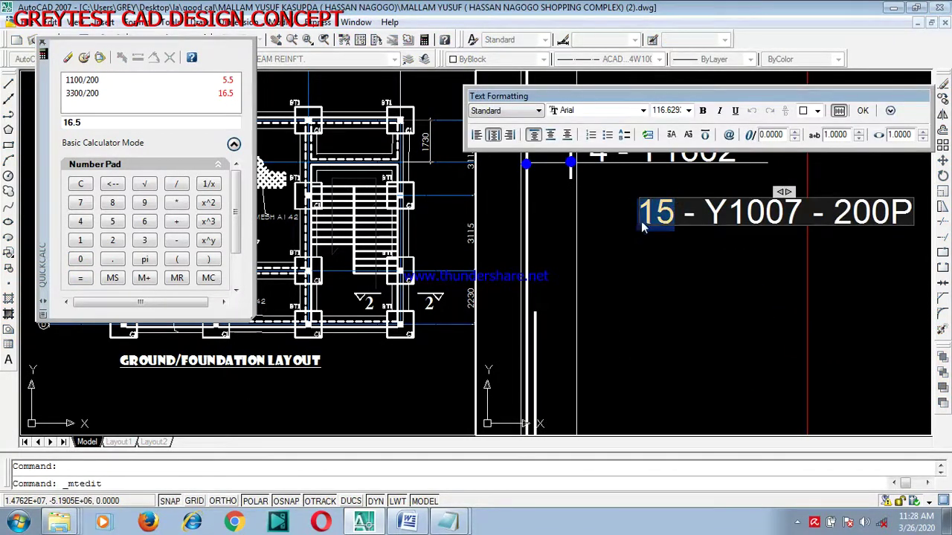
type("17")
left_click(629, 291)
Copy section 4-4 with its dimensions and labels from the existing base and column detail sheet to beside the upper part of COL. 1.
scroll(765, 305, "down", 5)
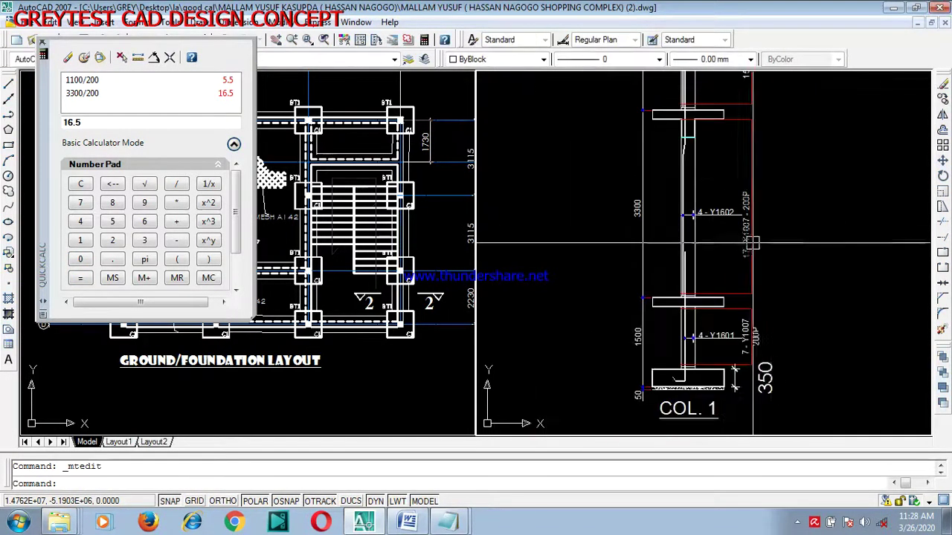
scroll(765, 305, "down", 2)
scroll(763, 187, "up", 5)
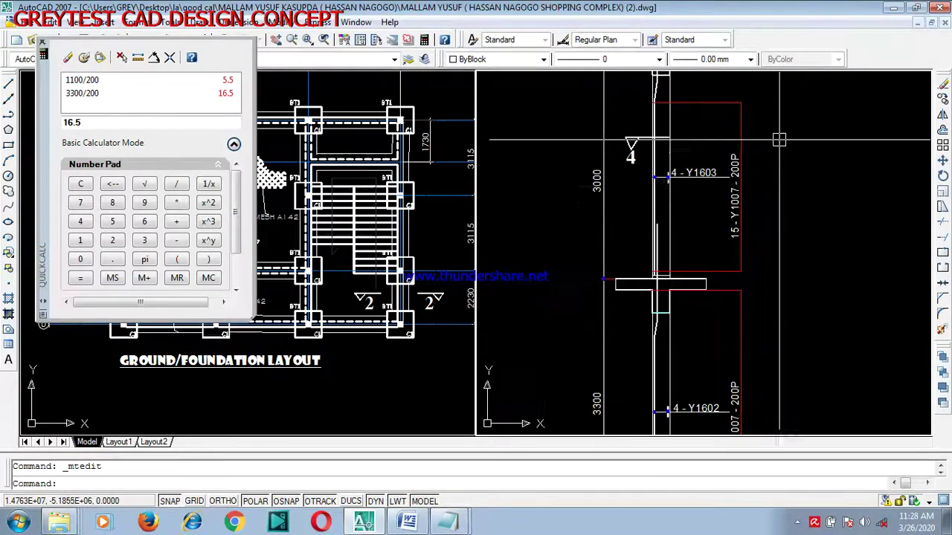
scroll(763, 187, "down", 6)
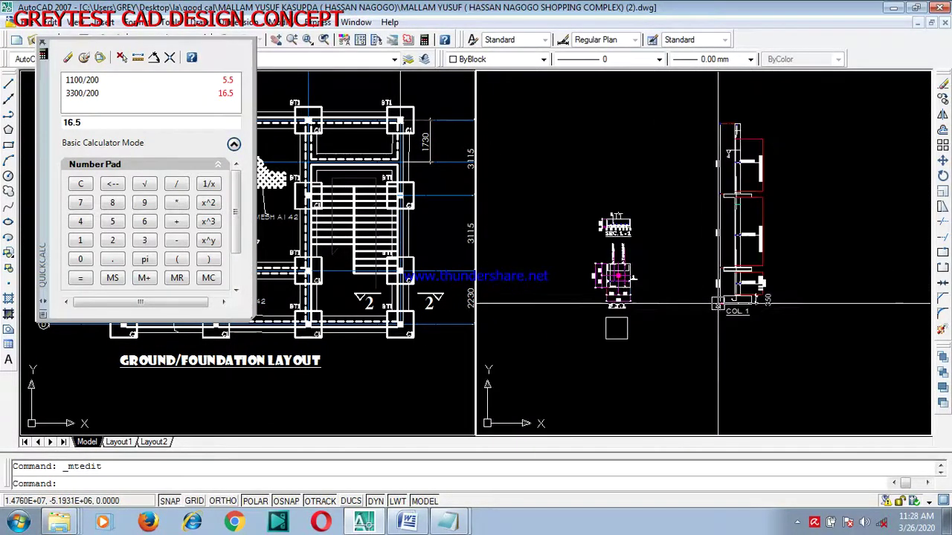
scroll(785, 401, "down", 3)
scroll(862, 248, "up", 7)
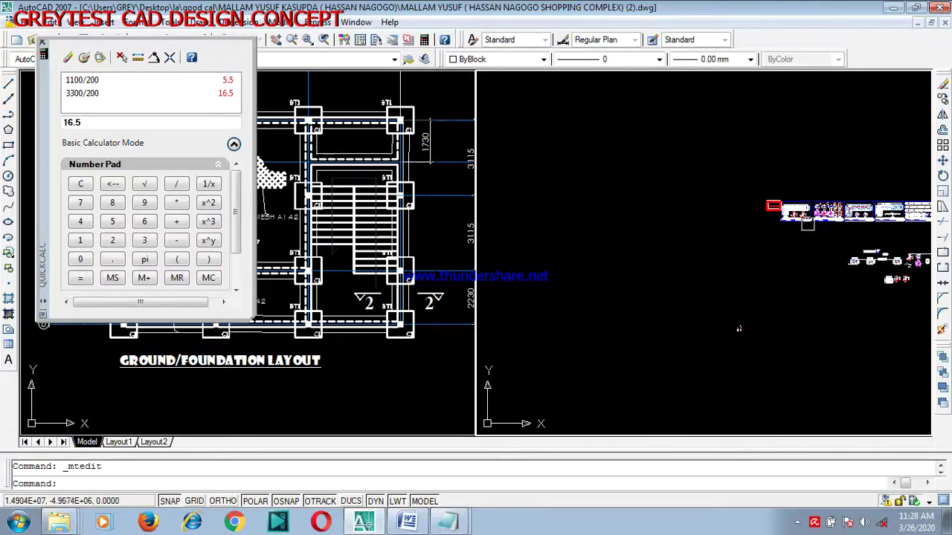
scroll(784, 260, "down", 3)
scroll(766, 259, "up", 3)
scroll(738, 256, "down", 3)
scroll(738, 256, "up", 4)
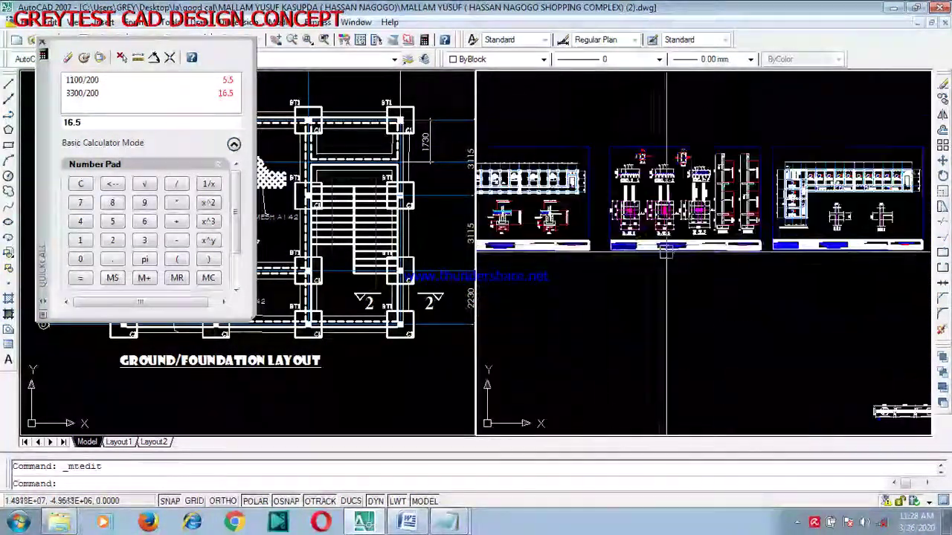
scroll(670, 168, "up", 6)
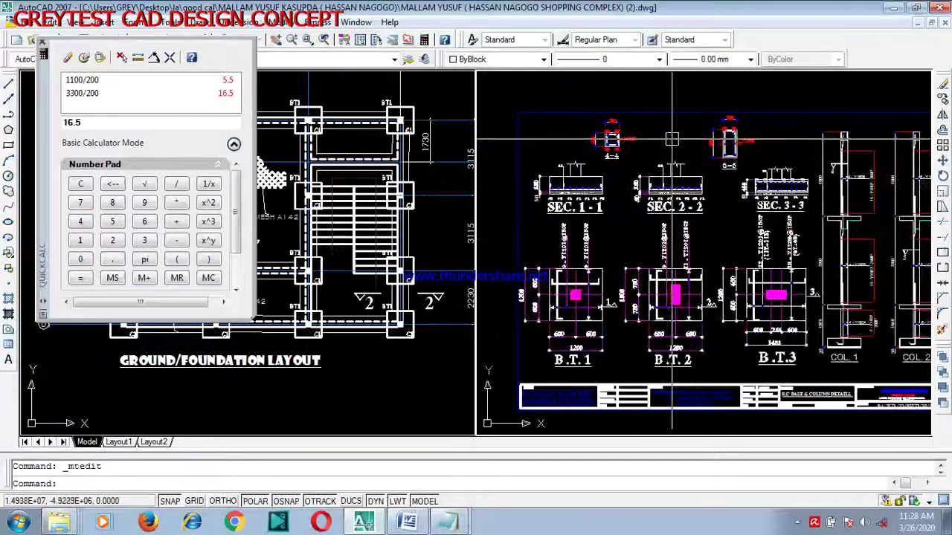
type("c")
key("Return")
left_click(711, 91)
left_click(603, 203)
key("Return")
left_click(603, 203)
scroll(603, 203, "down", 6)
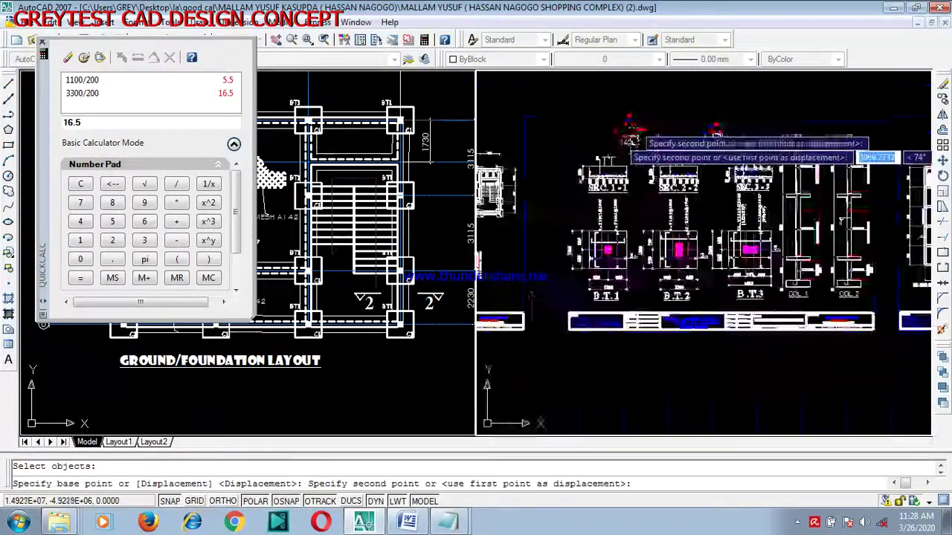
scroll(543, 281, "up", 8)
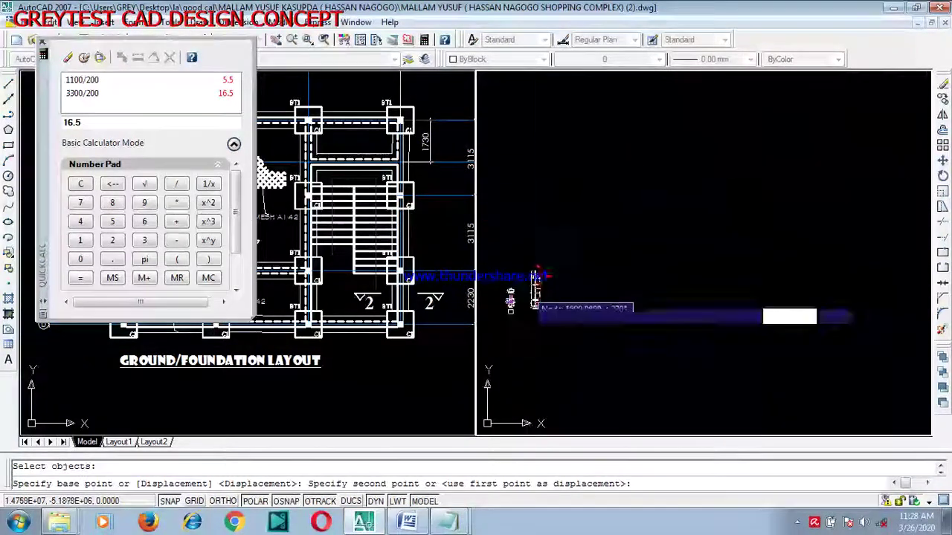
left_click(623, 247)
key("Escape")
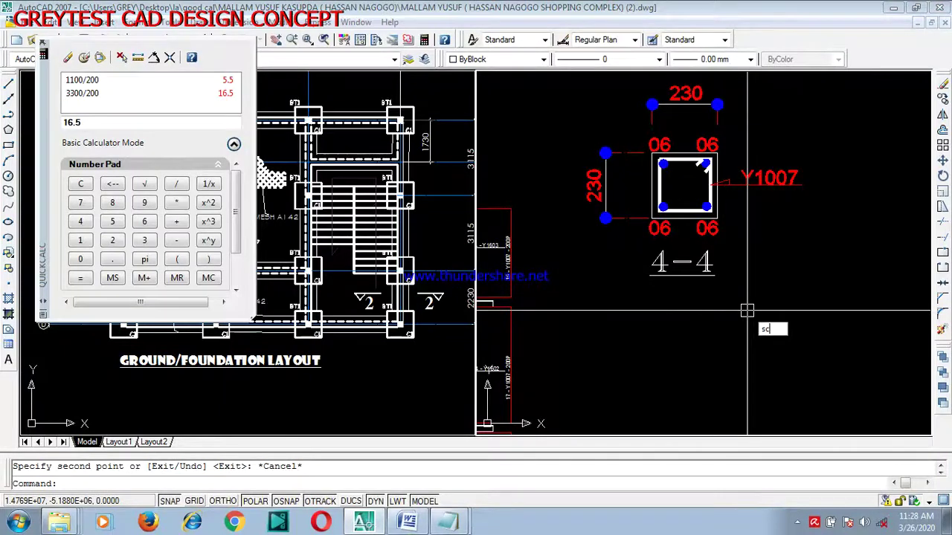
type("sc")
key("Return")
scroll(742, 306, "down", 2)
left_click(773, 154)
left_click(616, 310)
key("Return")
key("Escape")
Add a linear dimension across the width of the copied section 4-4's outline, between the square and the title.
scroll(739, 262, "up", 1)
scroll(739, 262, "up", 1)
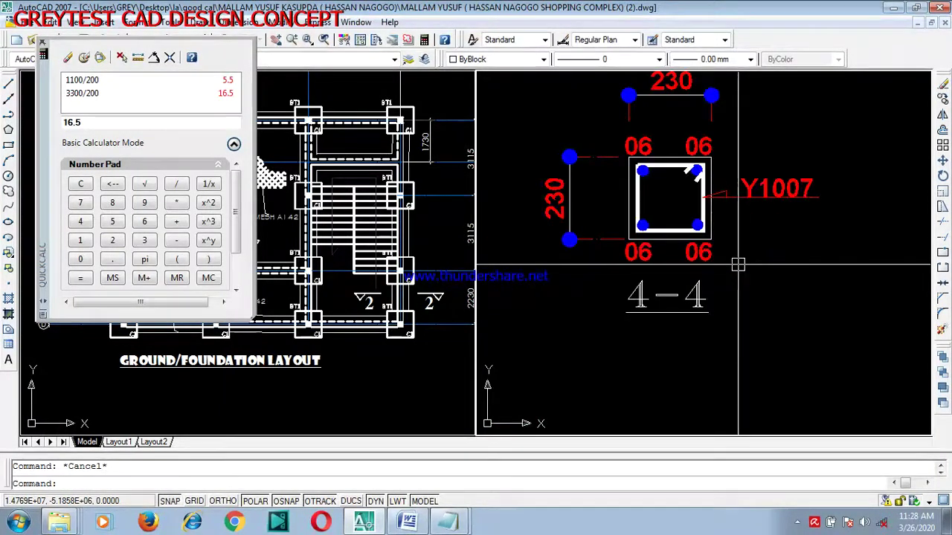
type("dli")
key("Return")
scroll(692, 266, "up", 3)
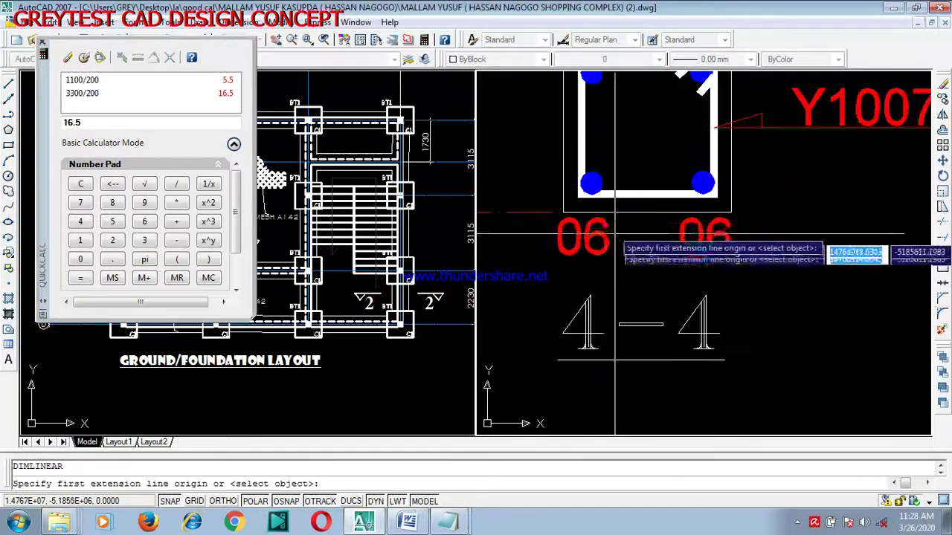
left_click(635, 239)
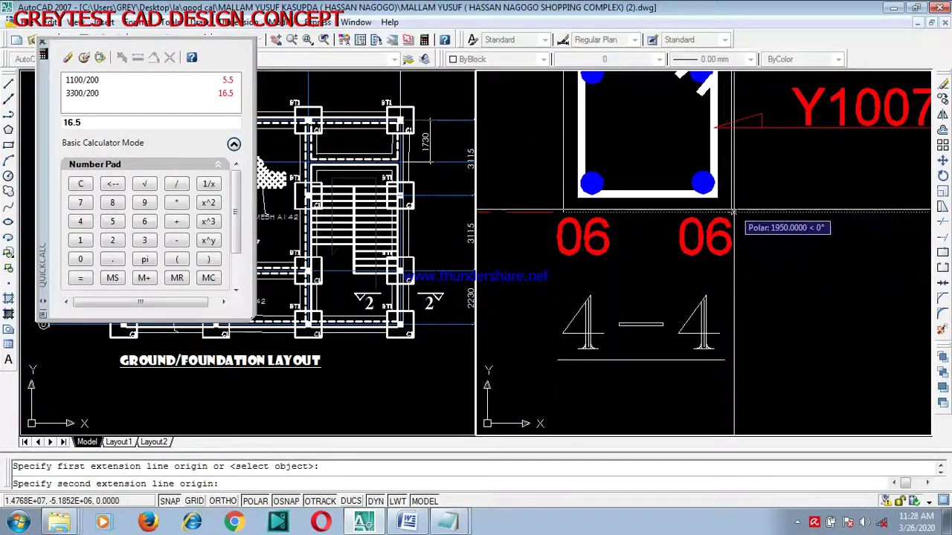
scroll(727, 213, "up", 4)
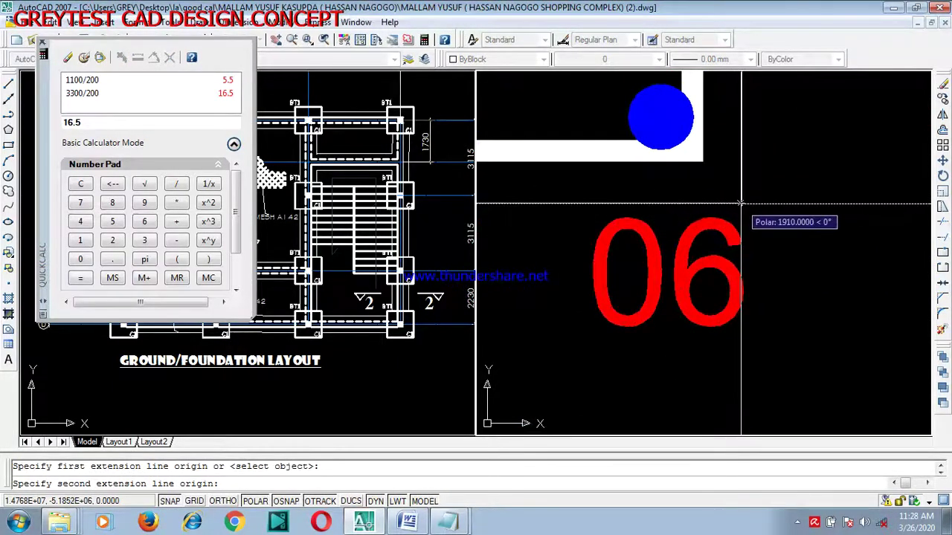
left_click(740, 203)
scroll(741, 202, "down", 3)
left_click(759, 256)
key("Escape")
scroll(790, 231, "down", 3)
Scale the whole copied section 4-4, including its new width dimension, by a factor of 230/1910.
type("sc")
key("Return")
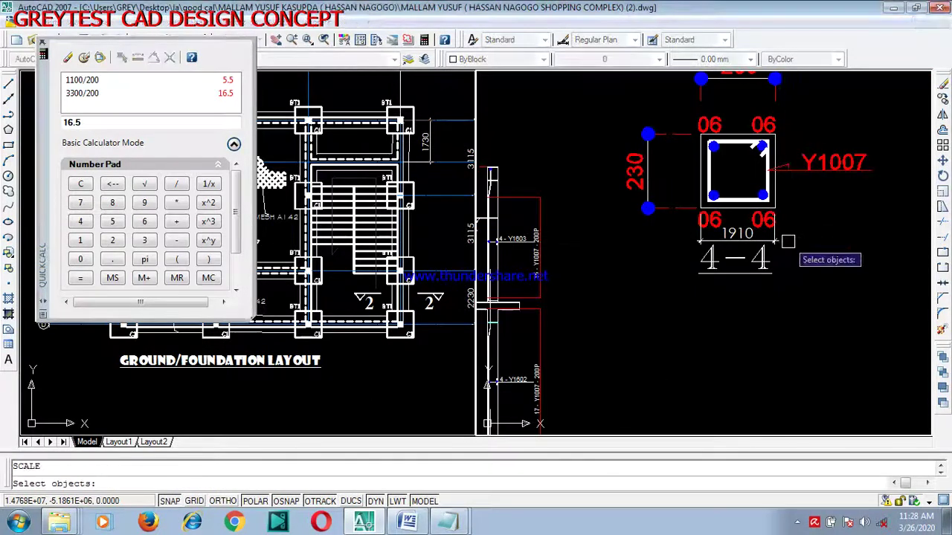
scroll(769, 223, "down", 1)
left_click(824, 107)
left_click(645, 305)
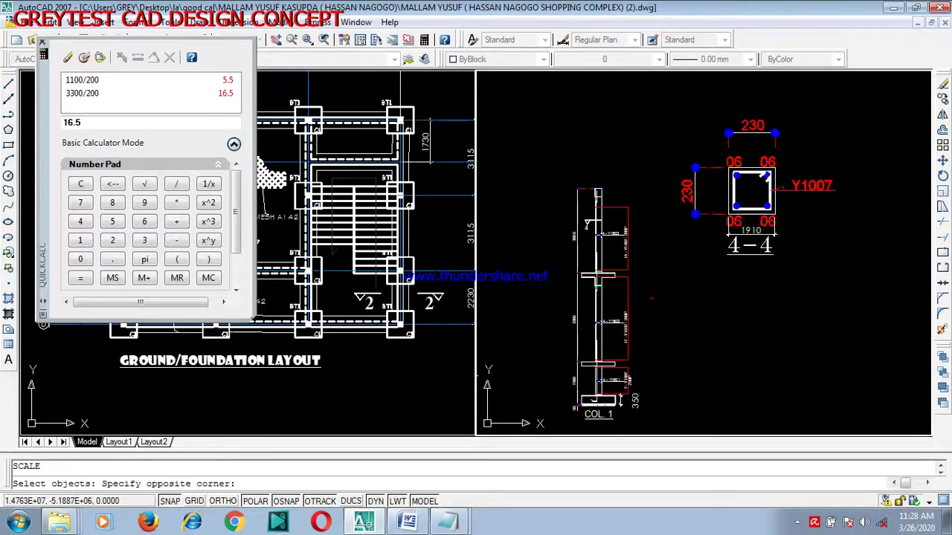
key("Return")
left_click(793, 221)
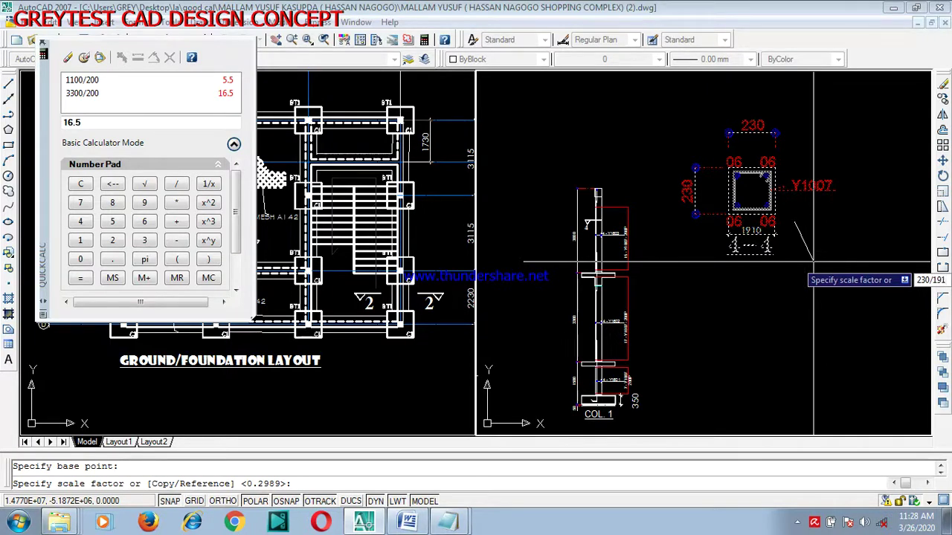
type("230/1910")
key("Return")
Erase the linear dimension added below the outline of section 4-4.
scroll(796, 253, "up", 5)
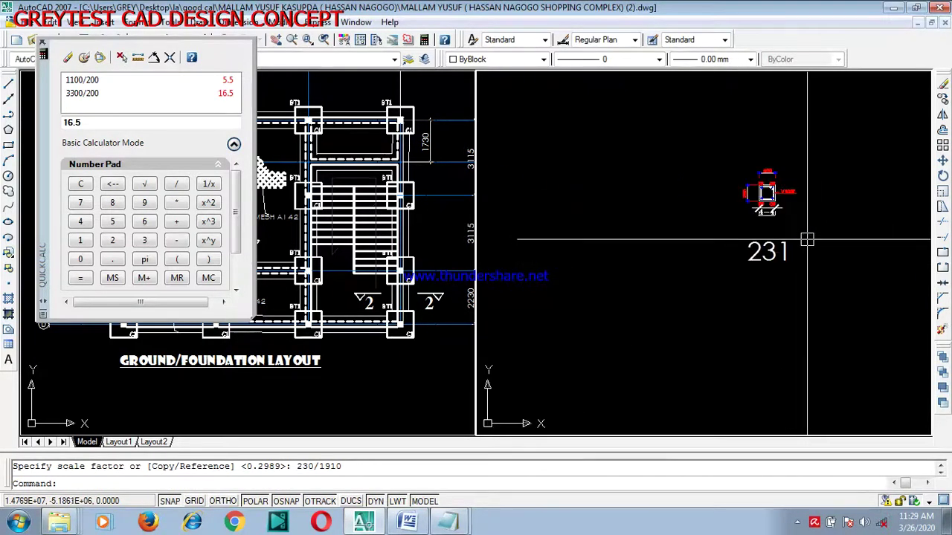
type("e")
key("Return")
key("Escape")
scroll(796, 256, "up", 3)
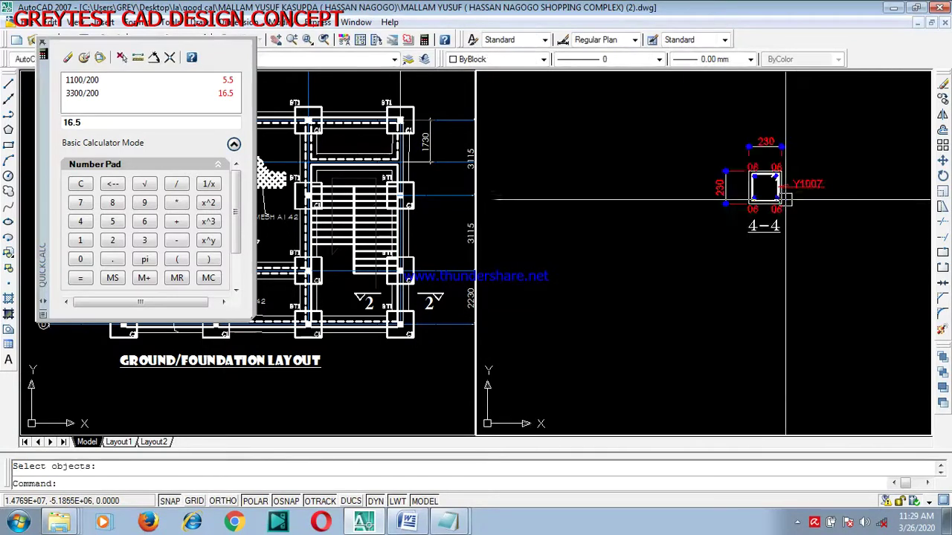
Move the scaled section 4-4 close to the top of COL. 1, just outside the 3000 lift's link outline.
type("m")
key("Return")
left_click(827, 126)
left_click(707, 290)
key("Return")
left_click(858, 211)
scroll(774, 275, "down", 3)
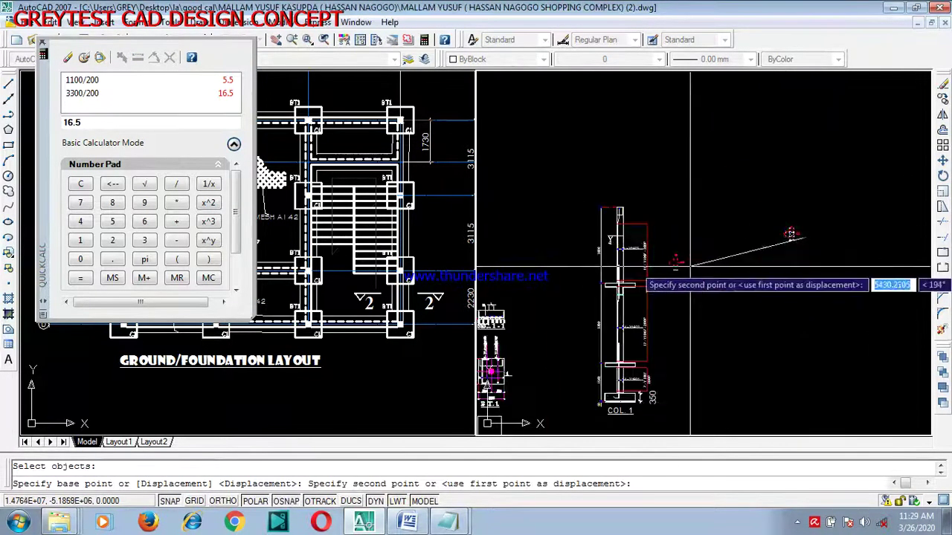
scroll(736, 223, "up", 3)
left_click(718, 158)
key("Escape")
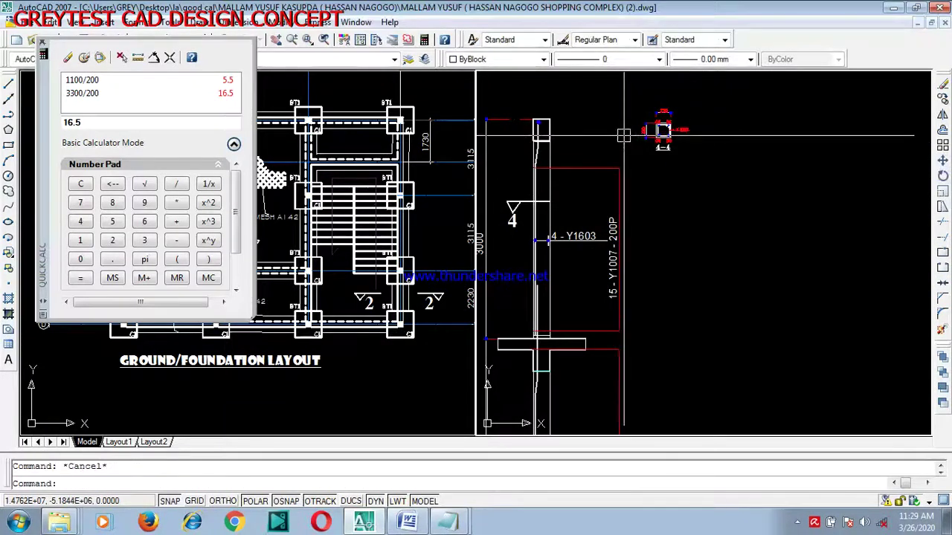
Compare section 4-4's bar marks and links with the 4-4 cut mark and main bar callout in COL. 1's 3000 lift.
scroll(592, 143, "up", 3)
scroll(592, 143, "up", 2)
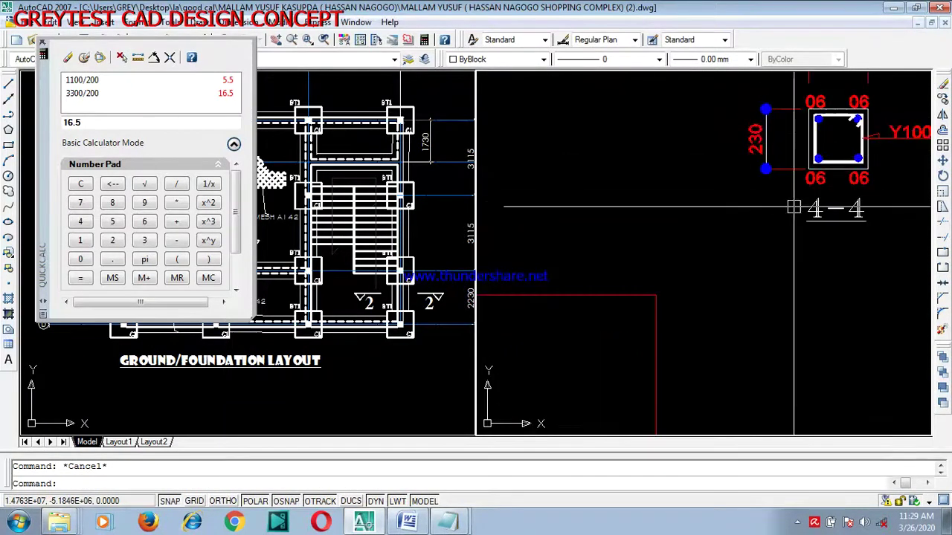
scroll(595, 291, "down", 3)
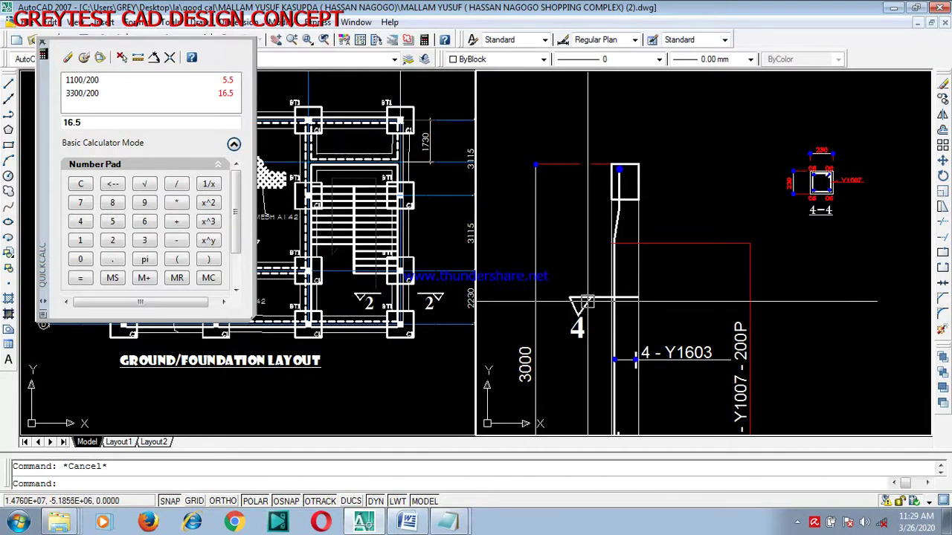
scroll(826, 171, "up", 2)
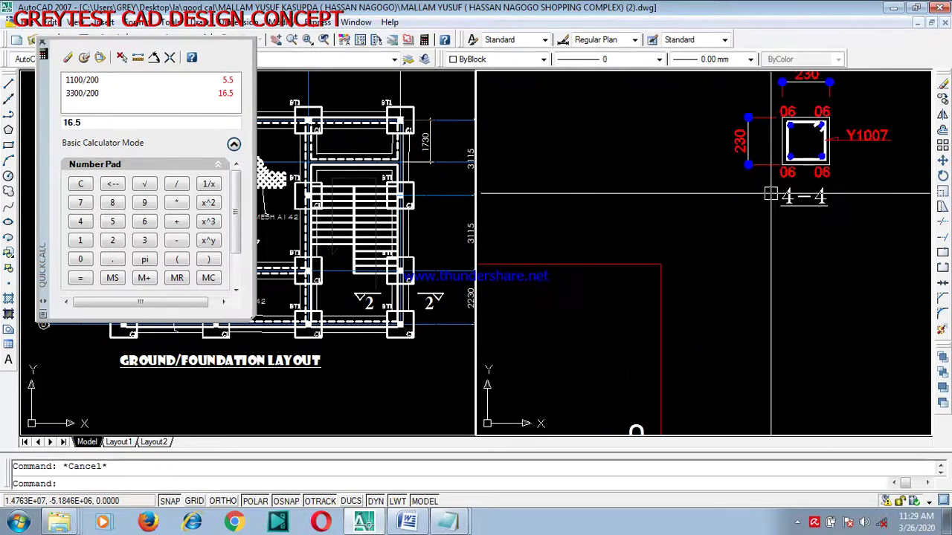
scroll(831, 190, "down", 2)
scroll(680, 282, "down", 1)
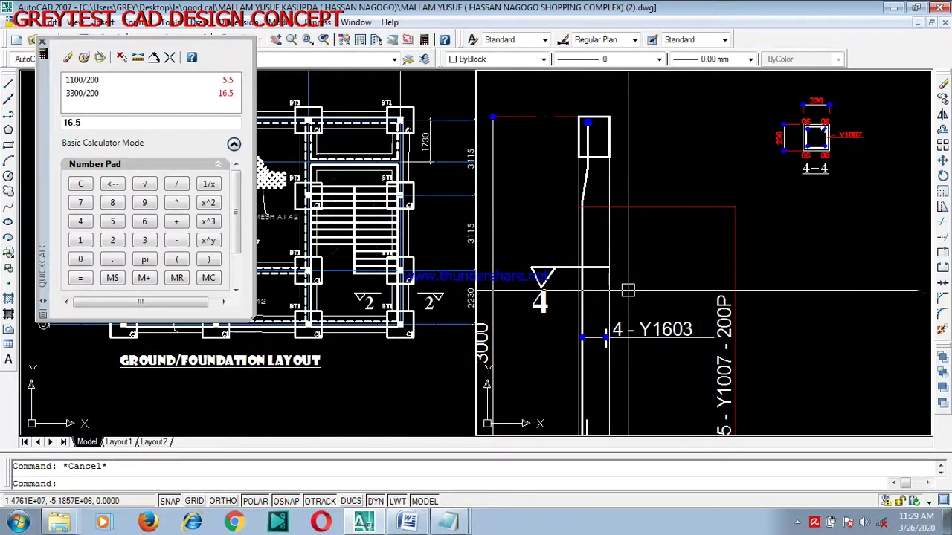
scroll(749, 172, "up", 6)
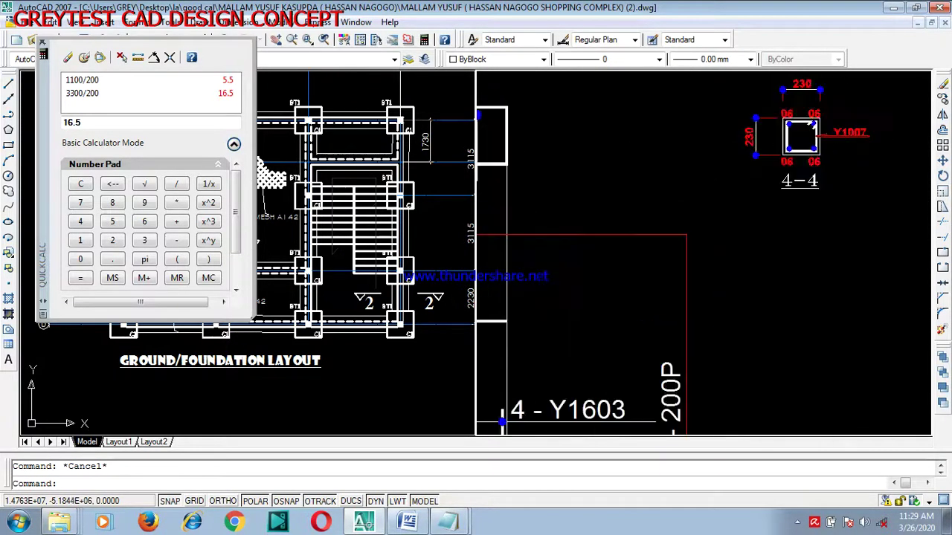
scroll(788, 110, "down", 6)
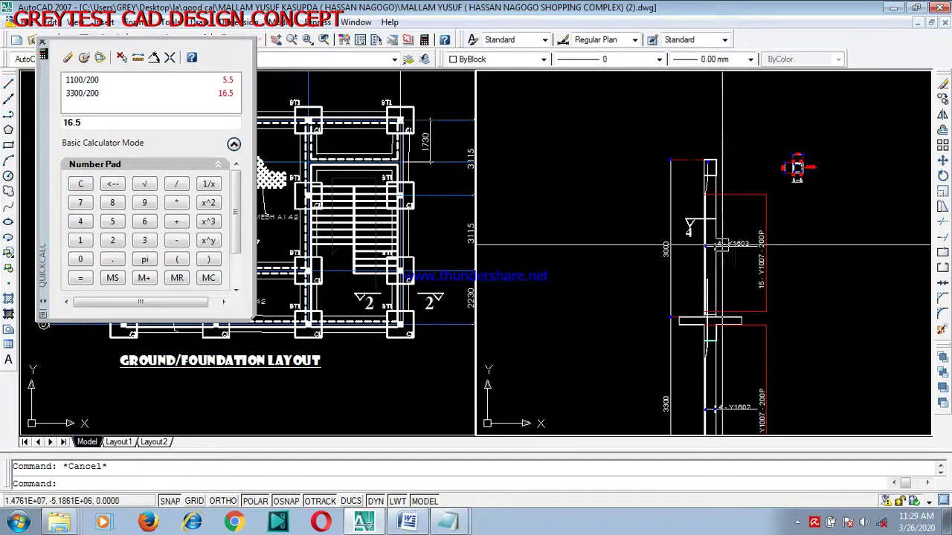
scroll(725, 244, "up", 4)
scroll(818, 149, "down", 4)
scroll(743, 194, "up", 6)
scroll(714, 241, "up", 3)
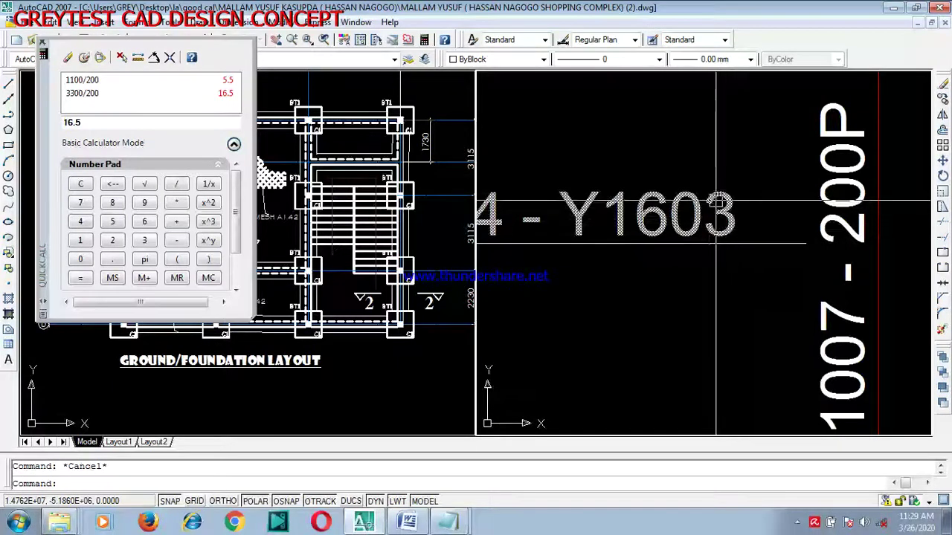
Change all four corner bar marks in section 4-4 to 03 and end the text editing.
scroll(681, 232, "down", 5)
scroll(744, 149, "up", 6)
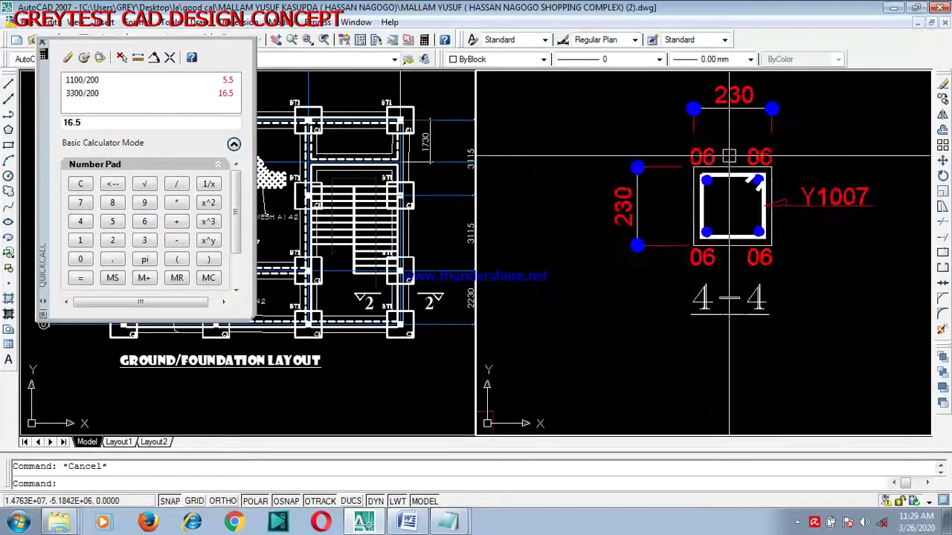
double_click(699, 156)
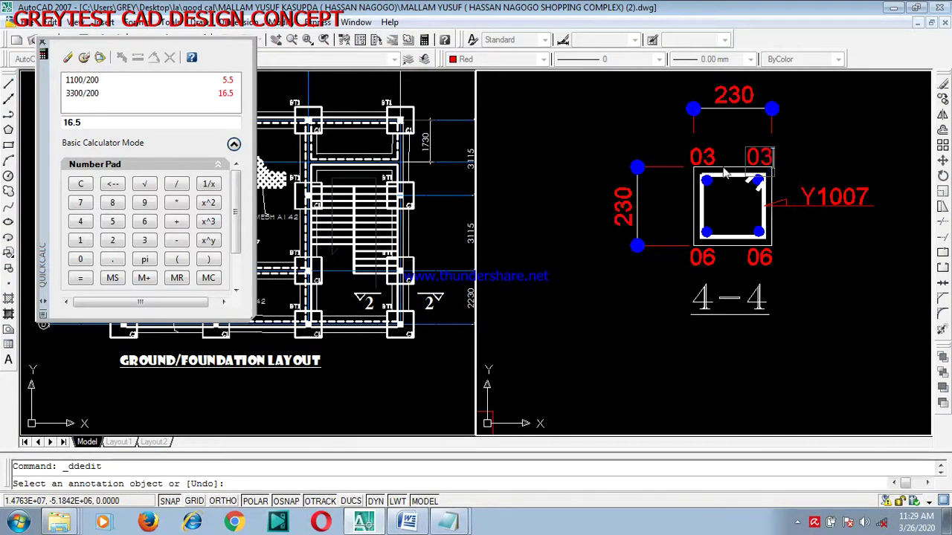
key("Return")
left_click(703, 257)
scroll(703, 256, "up", 3)
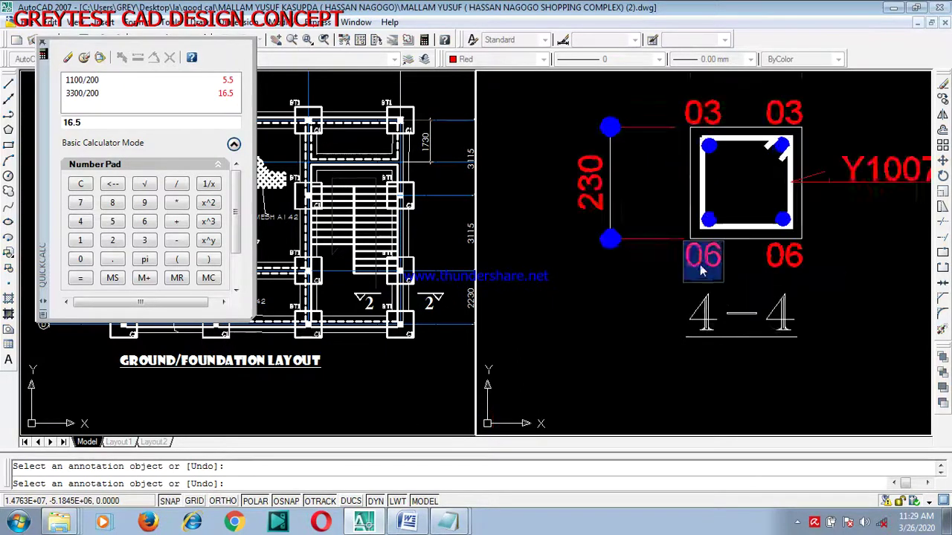
key("Return")
left_click(819, 253)
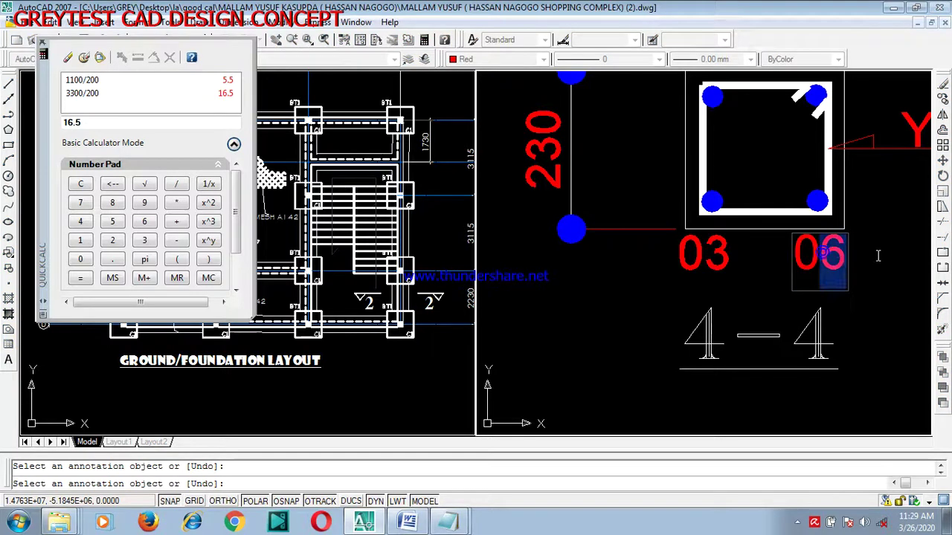
key("Return")
scroll(763, 284, "down", 5)
key("Escape")
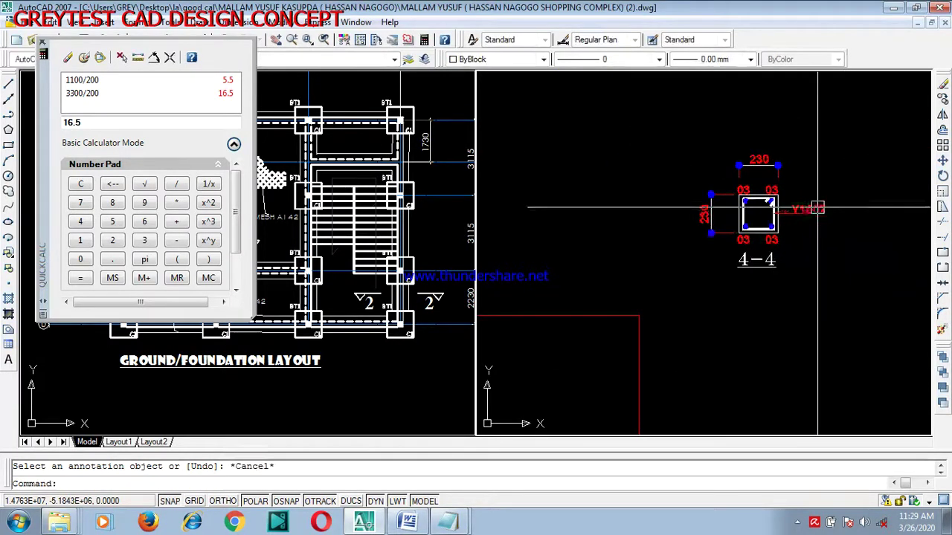
Review the main bar and link callouts of COL. 1 from the 3000 lift down to the 3300 lift.
scroll(819, 228, "down", 2)
scroll(742, 223, "up", 2)
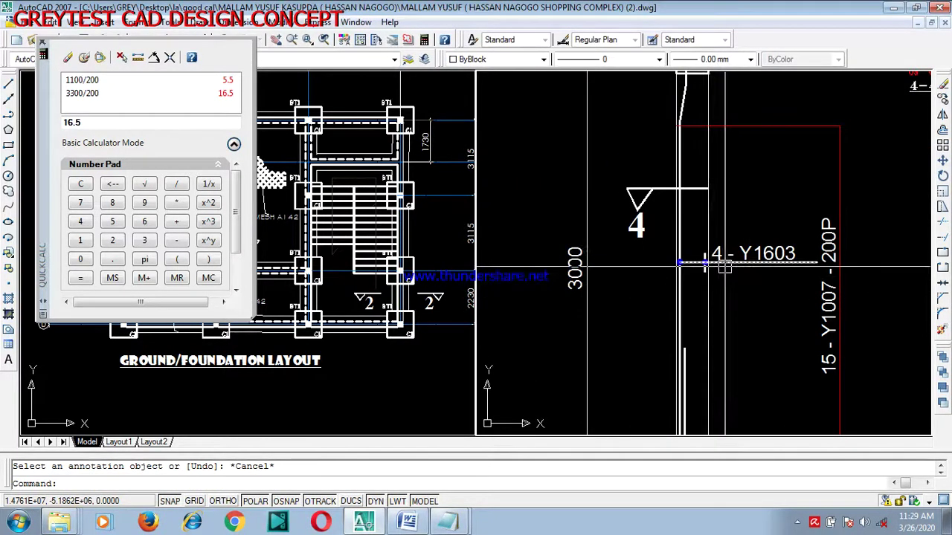
scroll(743, 223, "down", 2)
scroll(753, 311, "up", 4)
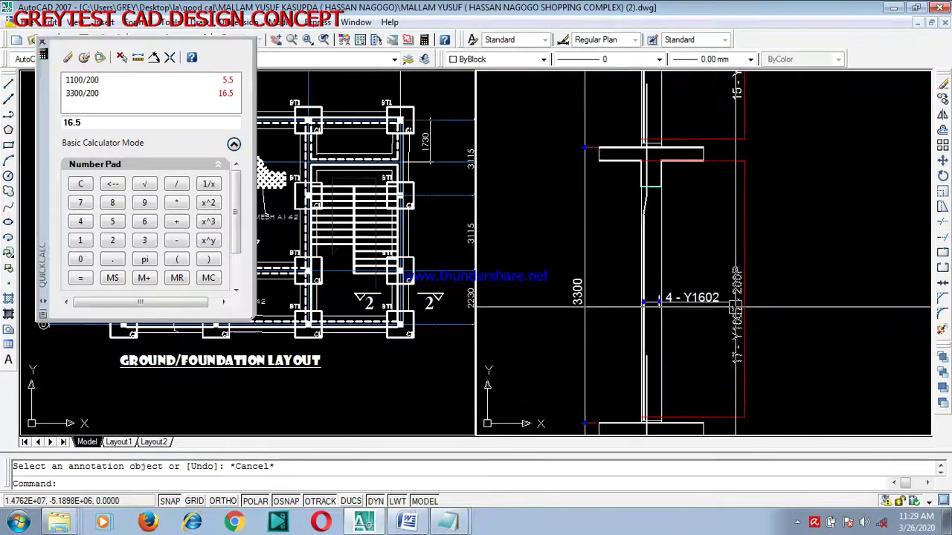
scroll(752, 311, "up", 3)
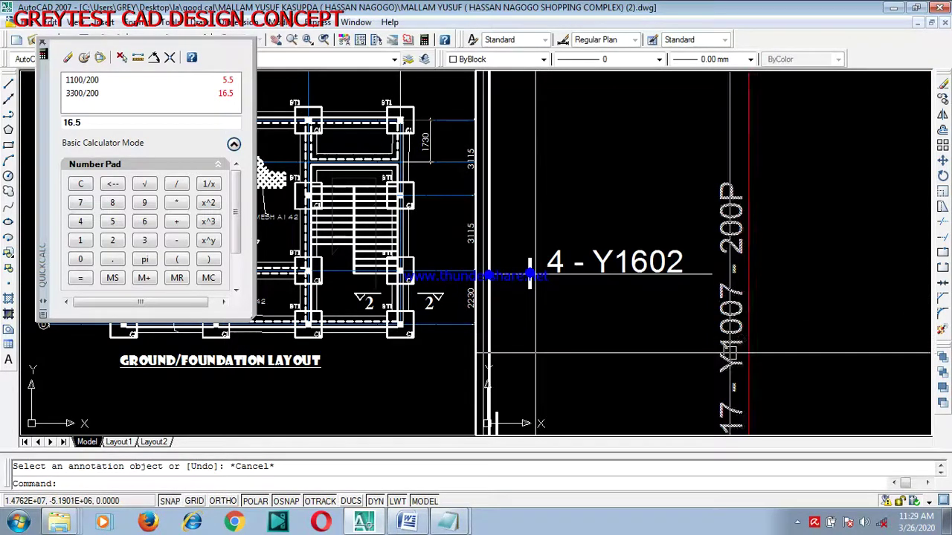
Compare the link mark in section 4-4 with the link callout along COL. 1's 3300 lift.
scroll(694, 386, "down", 2)
scroll(694, 386, "down", 3)
middle_click_drag(739, 102, 748, 230)
scroll(757, 222, "up", 4)
scroll(756, 221, "up", 2)
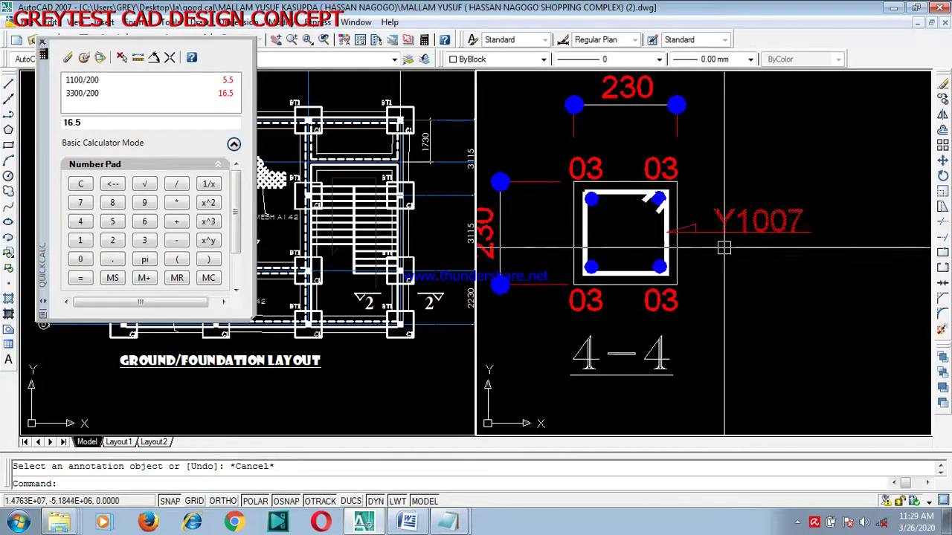
scroll(736, 205, "down", 4)
middle_click_drag(736, 205, 708, 265)
scroll(708, 264, "up", 4)
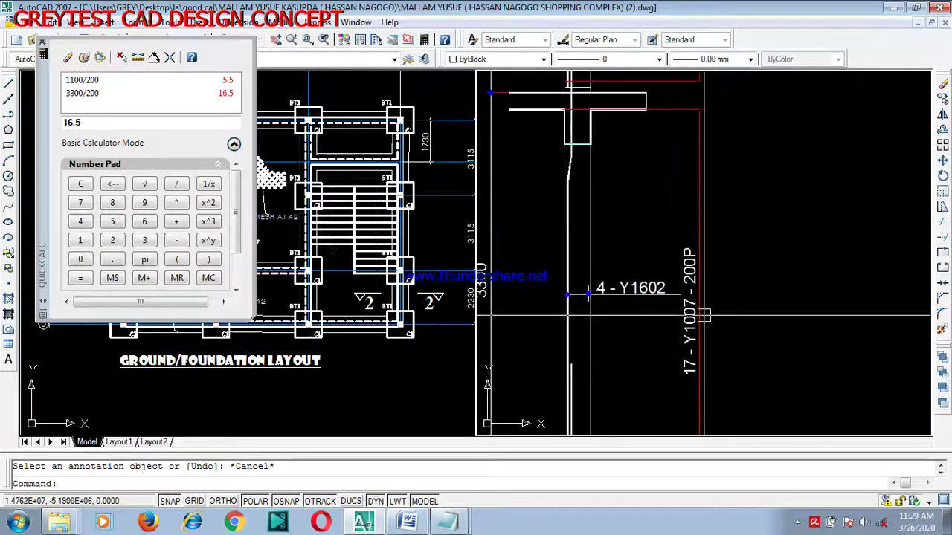
scroll(690, 335, "down", 3)
middle_click_drag(718, 341, 714, 272)
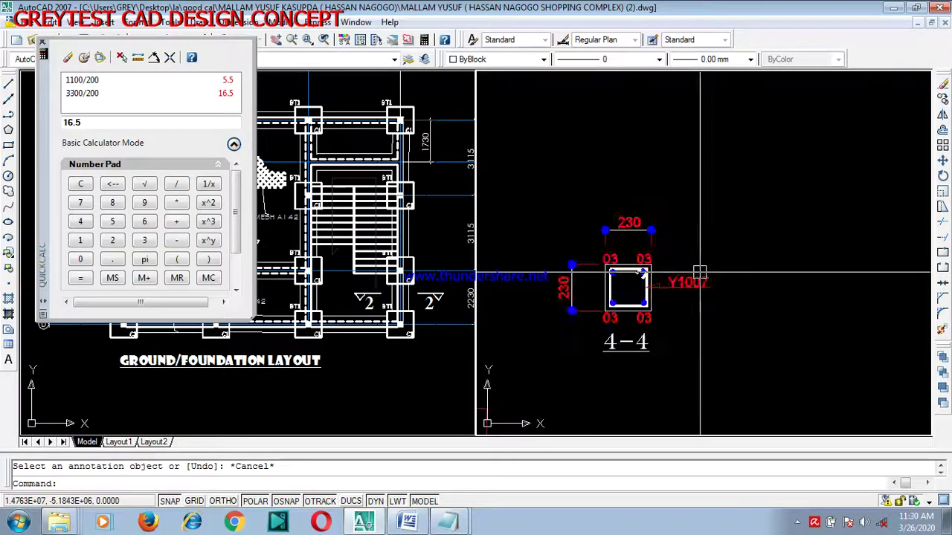
scroll(708, 288, "up", 4)
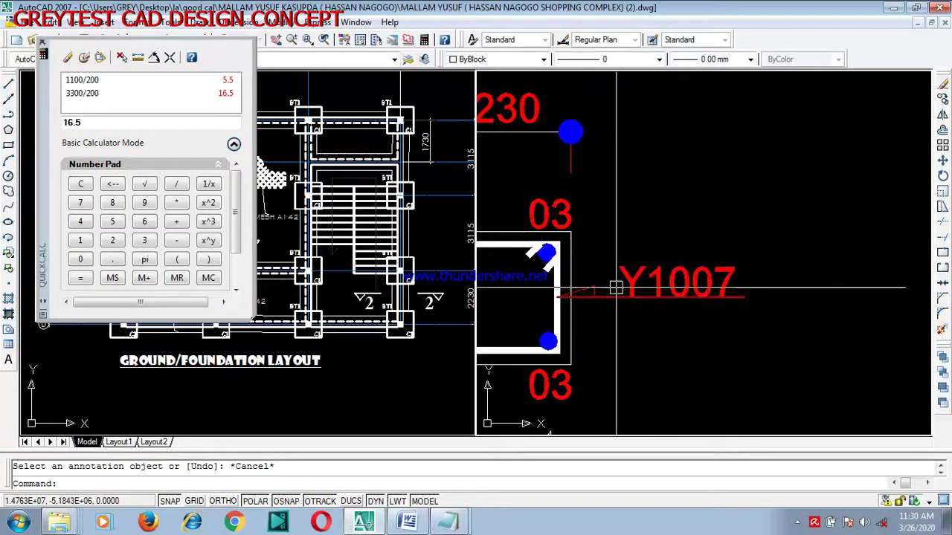
scroll(618, 277, "down", 3)
middle_click_drag(633, 283, 693, 264)
Examine section 4-4 beside the top of COL. 1, checking its link outline, corner bars and overall dimensions.
scroll(693, 264, "down", 3)
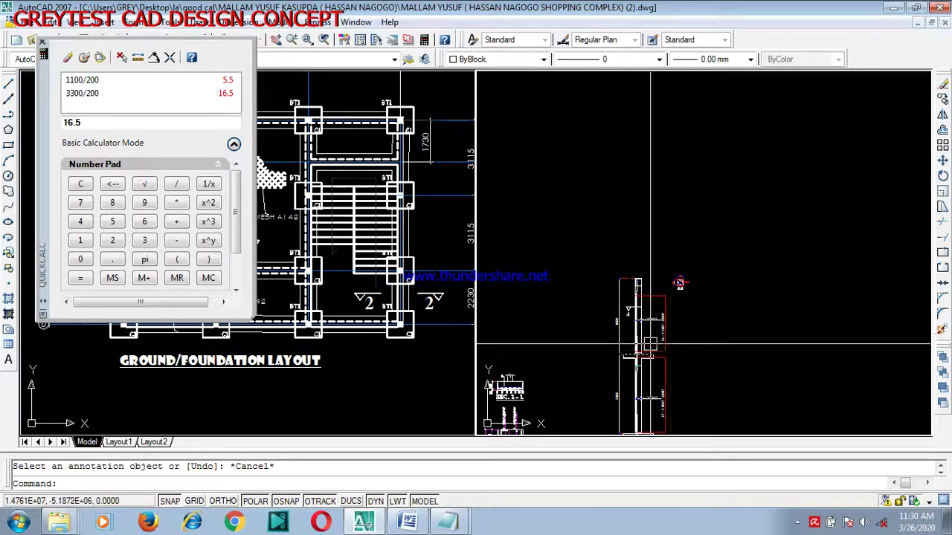
scroll(604, 337, "up", 3)
scroll(631, 323, "down", 3)
scroll(679, 248, "up", 5)
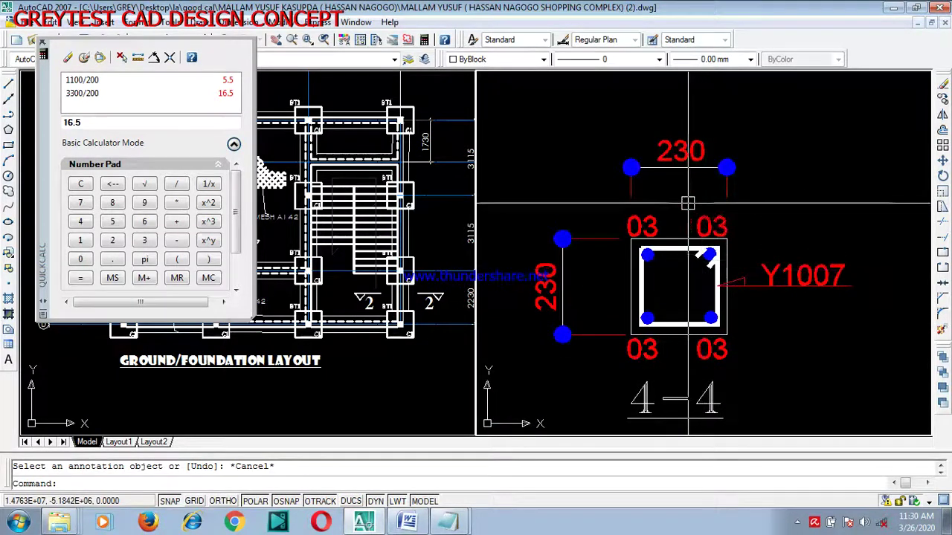
scroll(675, 237, "down", 3)
scroll(680, 248, "up", 3)
scroll(721, 228, "down", 3)
scroll(704, 219, "up", 3)
scroll(703, 219, "up", 2)
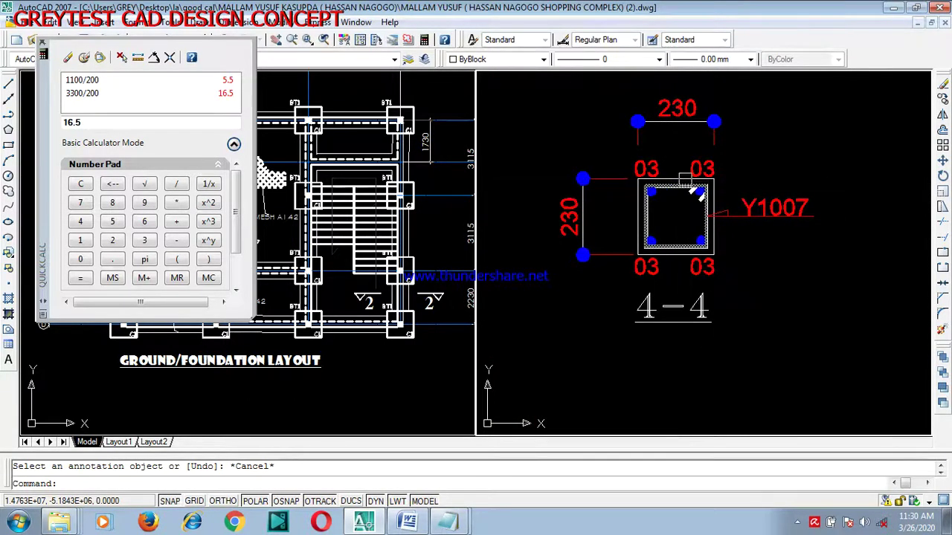
Review COL. 1's 3000 lift callouts and full elevation, and inspect the base reinforcement in SEC. 1-1.
scroll(706, 188, "down", 2)
scroll(726, 169, "down", 2)
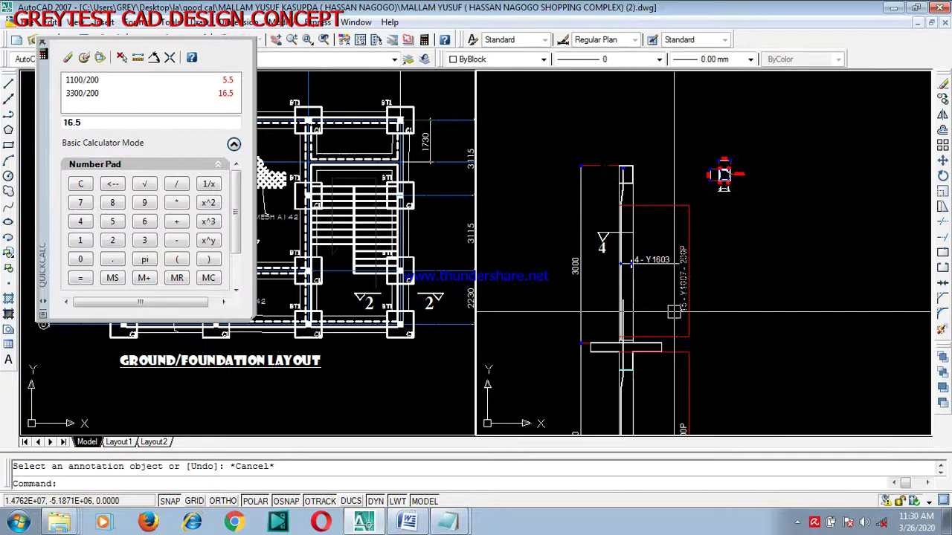
scroll(700, 298, "up", 2)
scroll(698, 211, "down", 1)
scroll(697, 211, "down", 2)
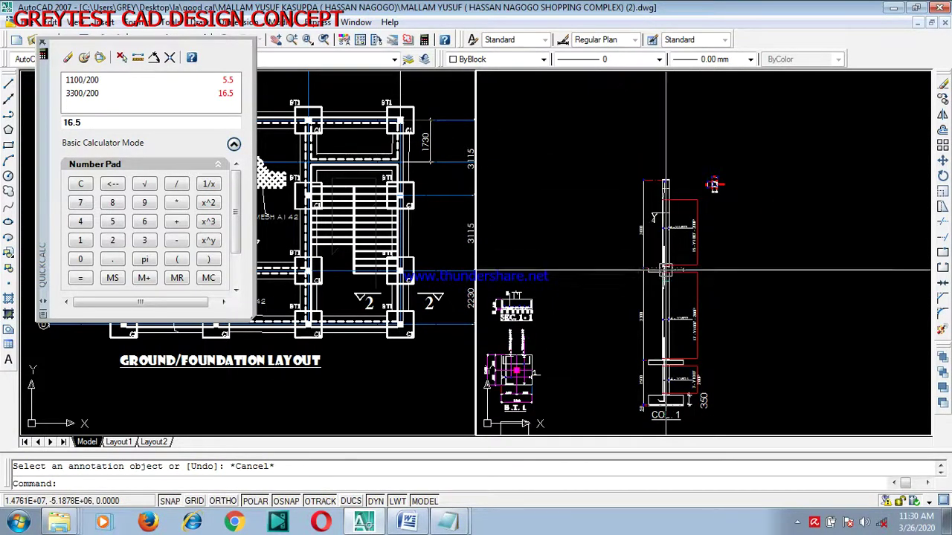
scroll(507, 318, "up", 4)
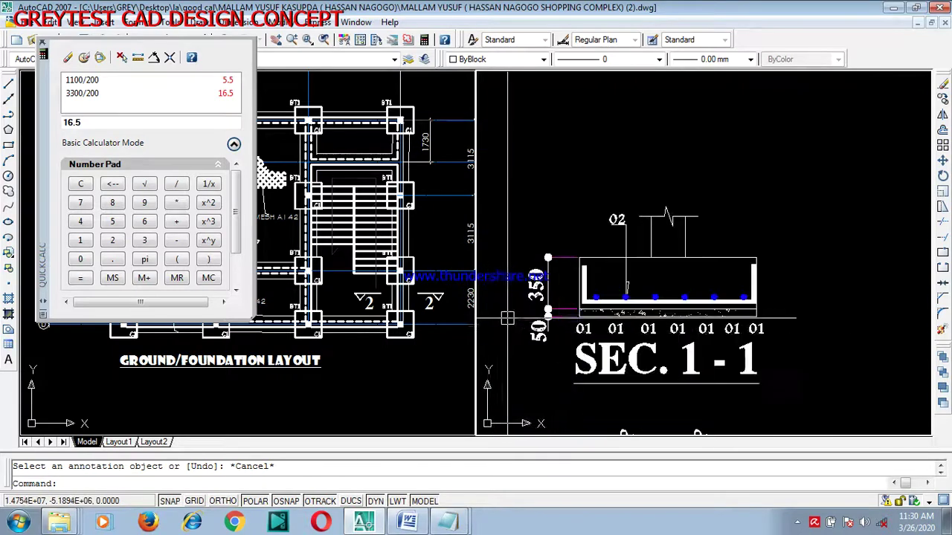
scroll(558, 229, "down", 4)
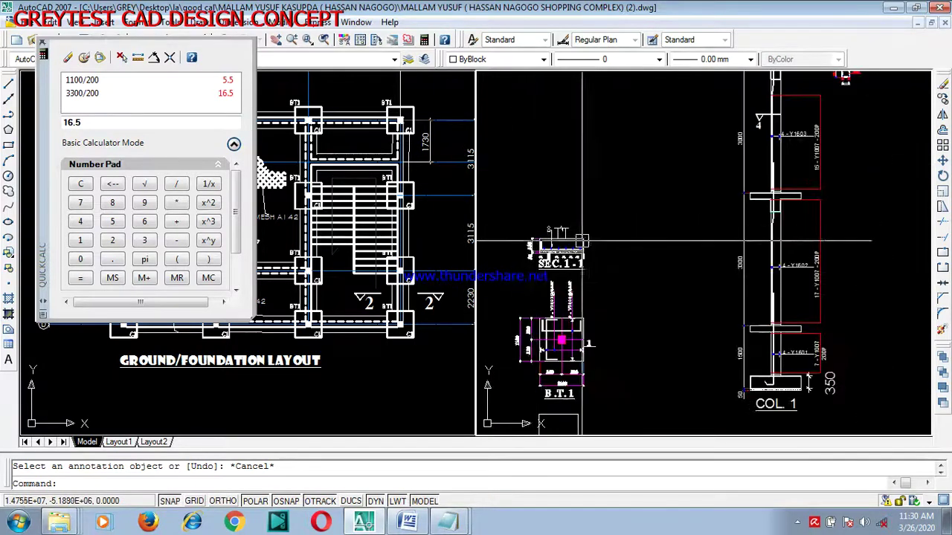